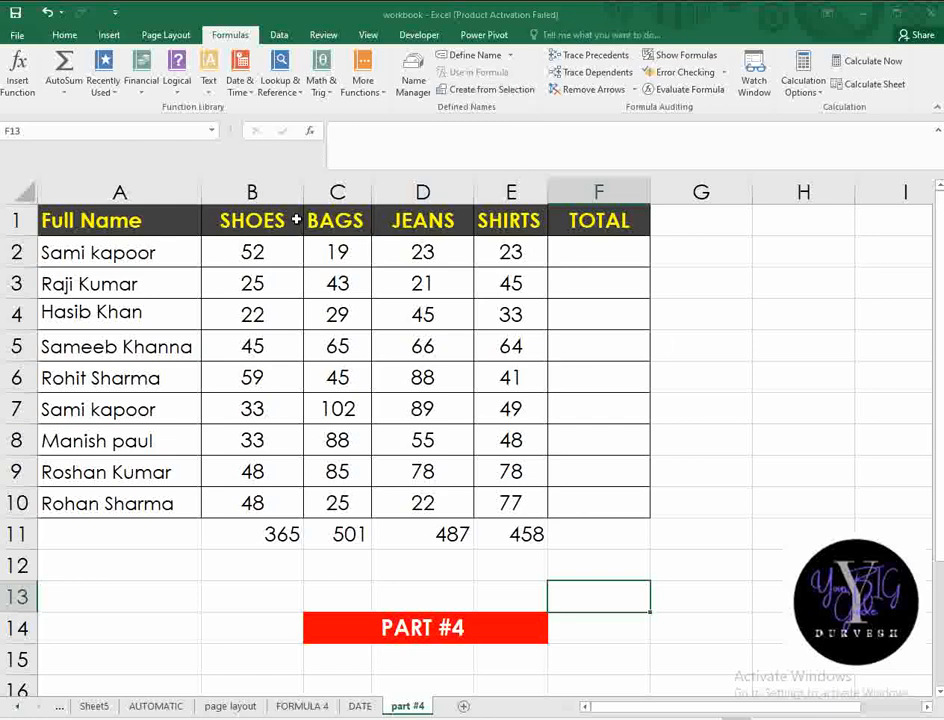
{"action": "left_click", "coordinate": [64, 94]}
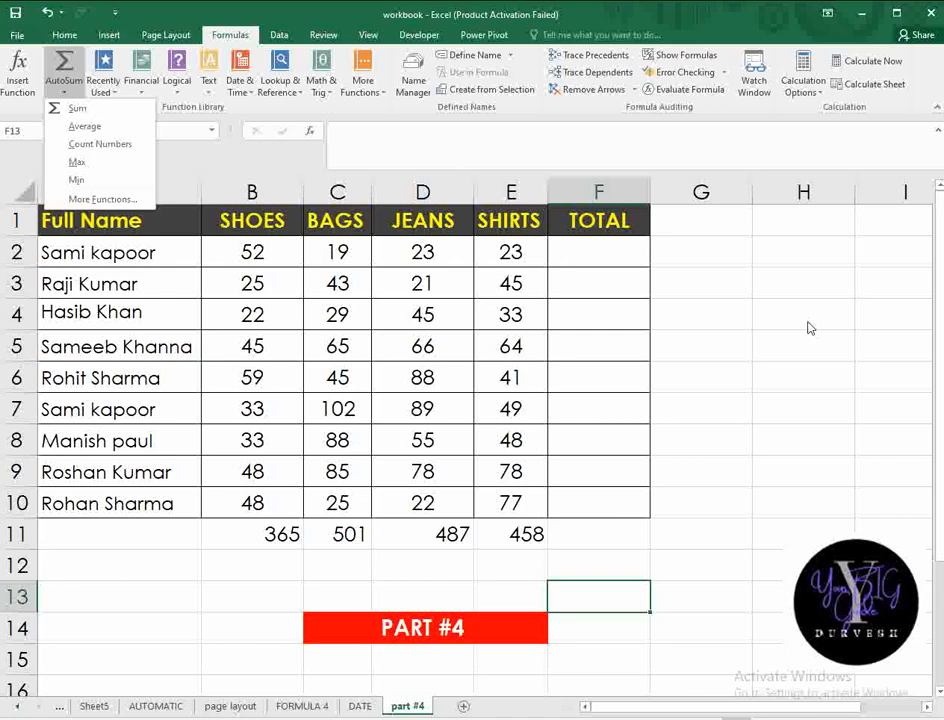
{"action": "left_click", "coordinate": [767, 319]}
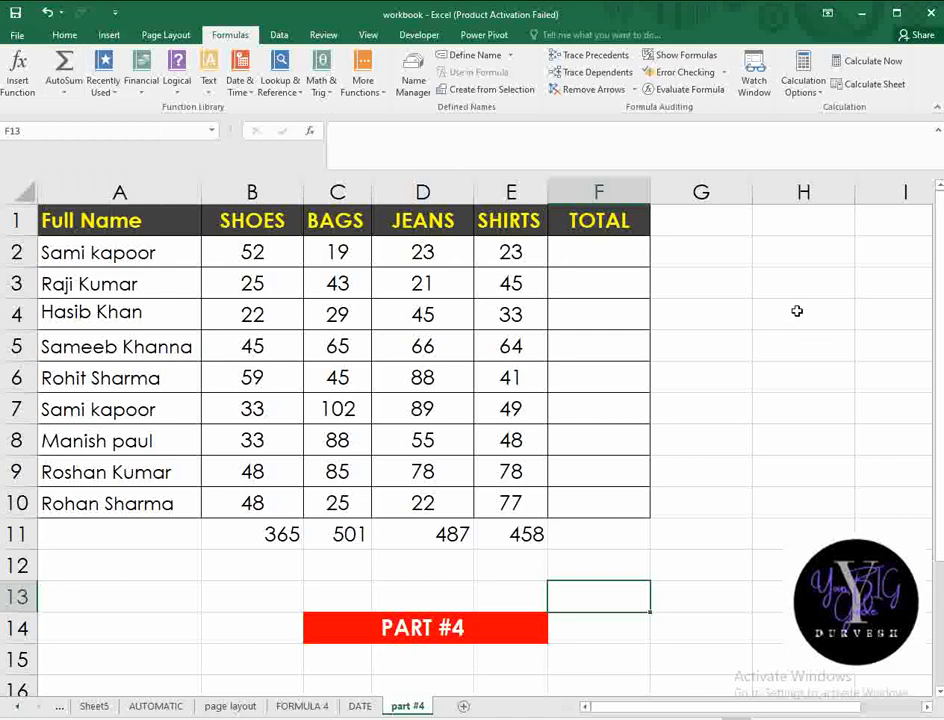
{"action": "left_click", "coordinate": [607, 308]}
{"action": "left_click", "coordinate": [600, 264]}
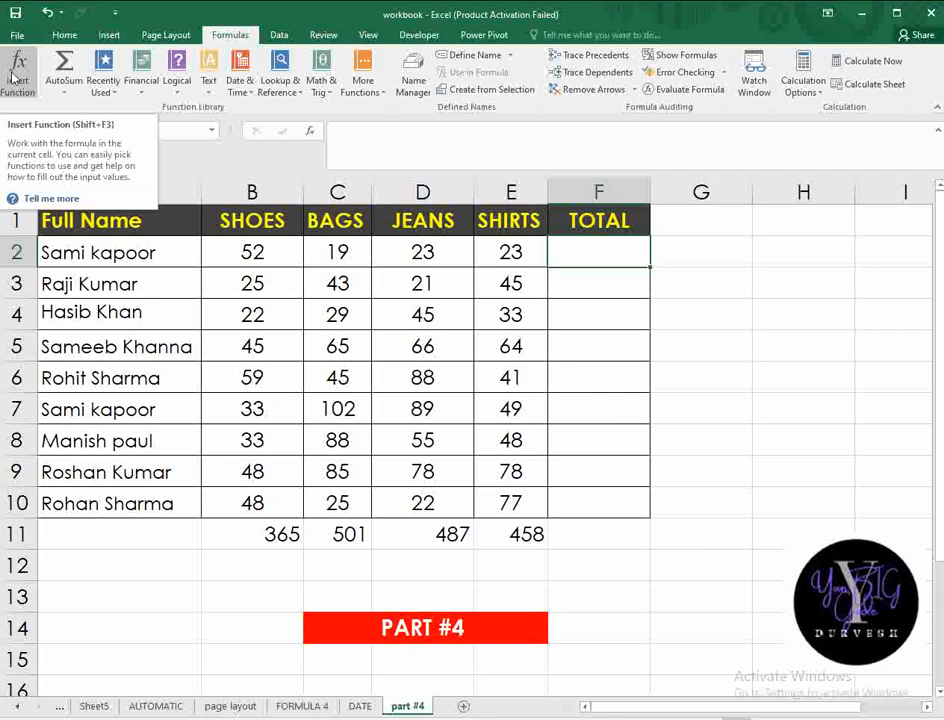
{"action": "left_click", "coordinate": [559, 339]}
Step: Start inserting a function in cell F2 and search the available functions for SUM
{"action": "left_click", "coordinate": [574, 261]}
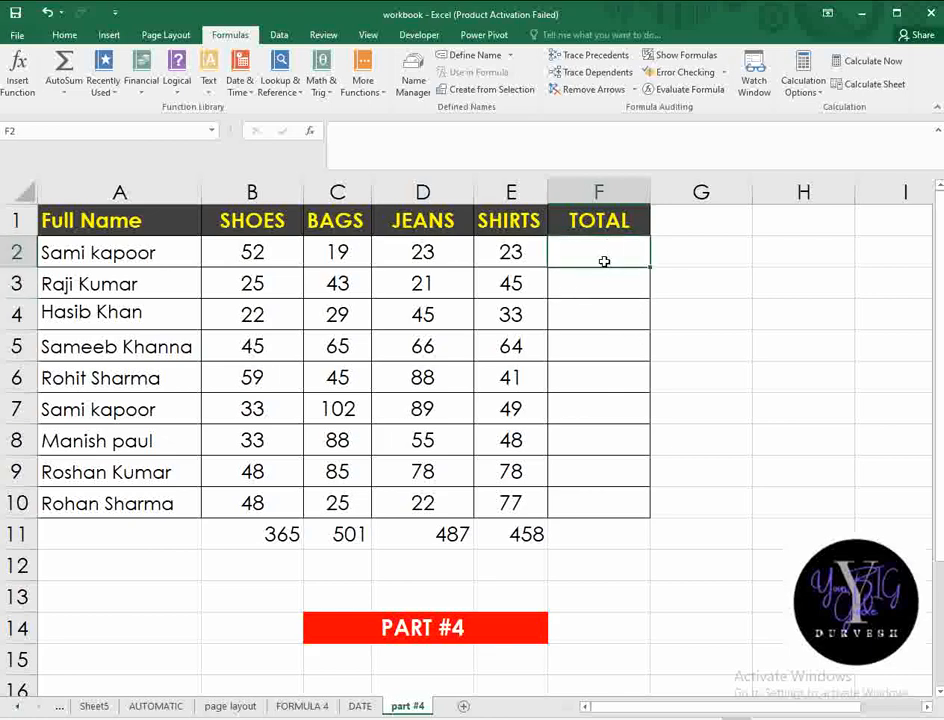
{"action": "left_click", "coordinate": [19, 85]}
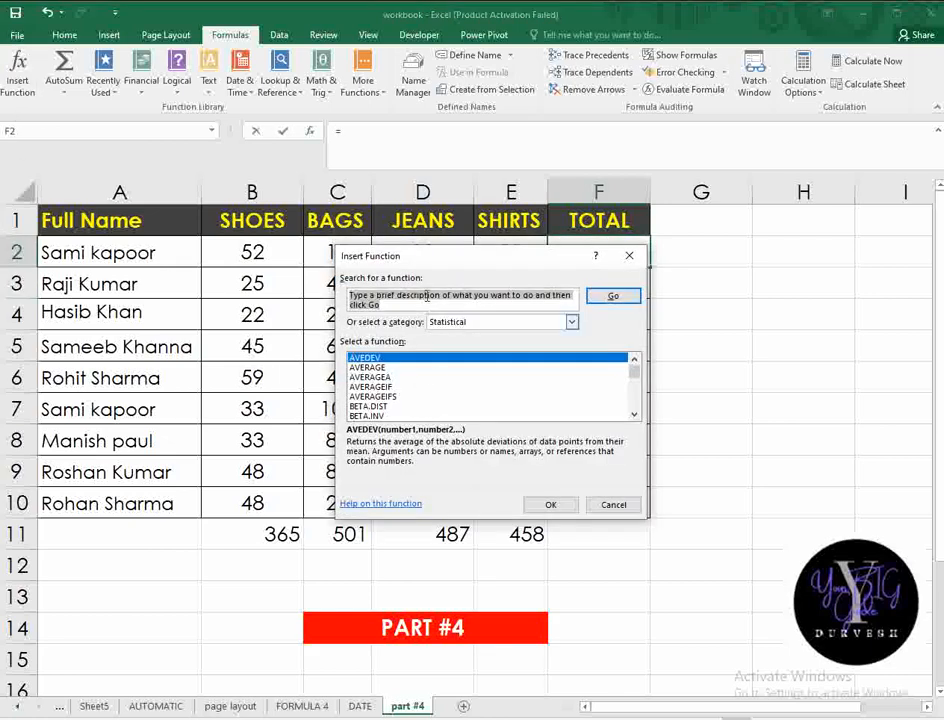
{"action": "left_click_drag", "start_coordinate": [482, 253], "coordinate": [532, 180]}
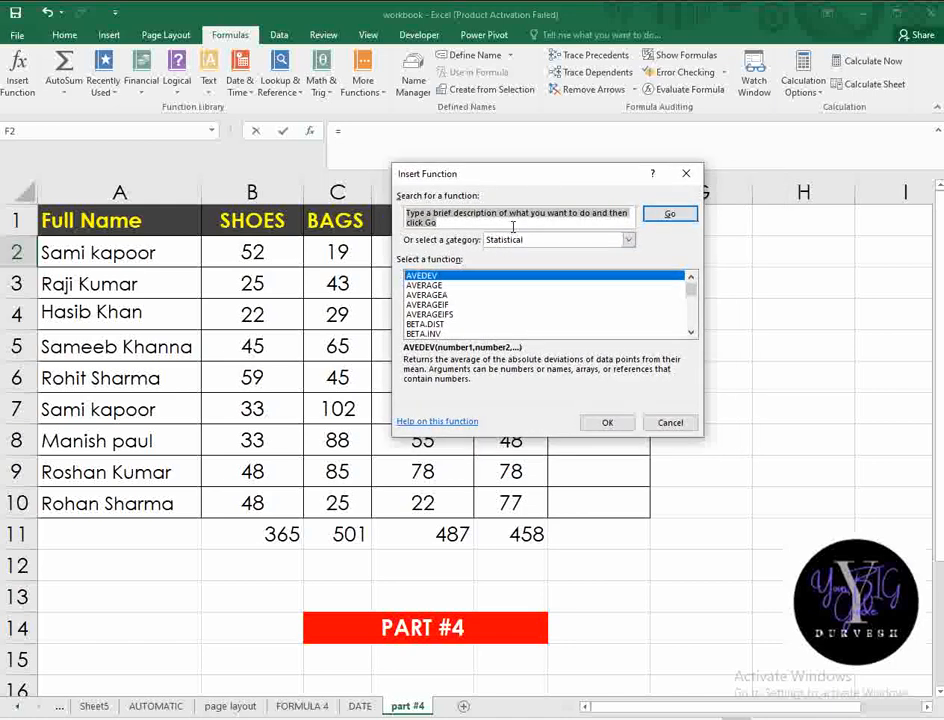
{"action": "type", "text": "SUM"}
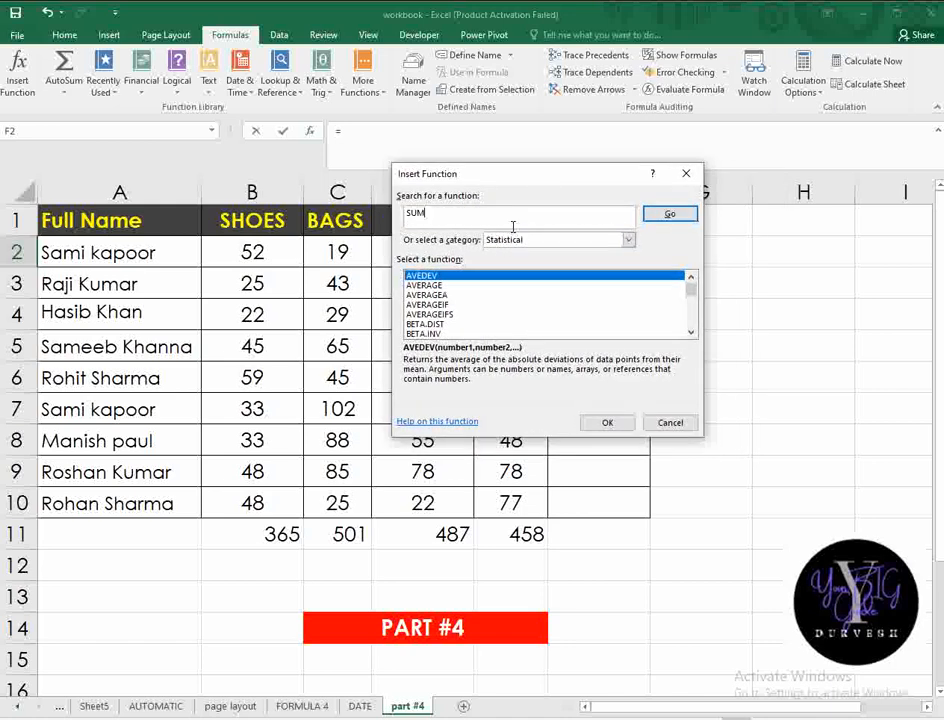
{"action": "left_click", "coordinate": [670, 215]}
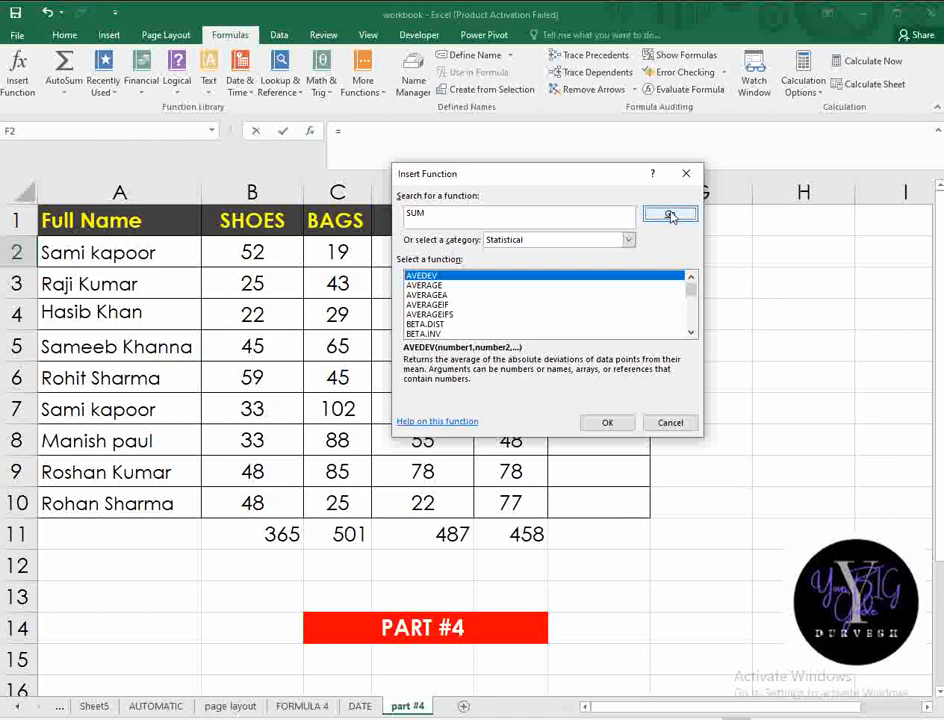
Step: Insert SUM in F2 with the range B2:E2 and copy the formula down the TOTAL column to F10
{"action": "left_click", "coordinate": [606, 422]}
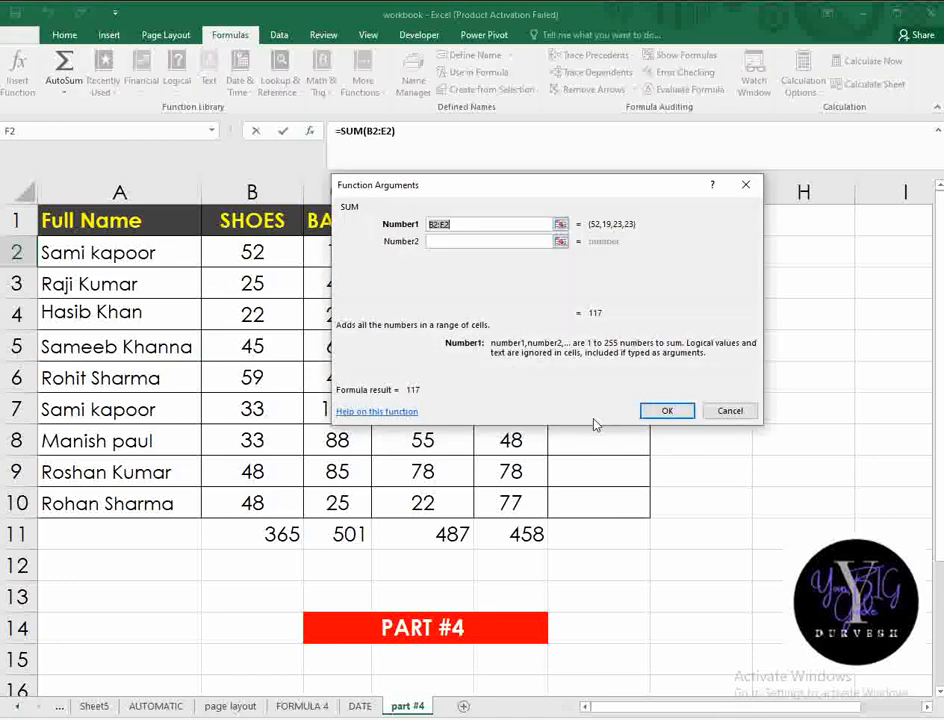
{"action": "left_click", "coordinate": [439, 222]}
{"action": "left_click", "coordinate": [664, 411]}
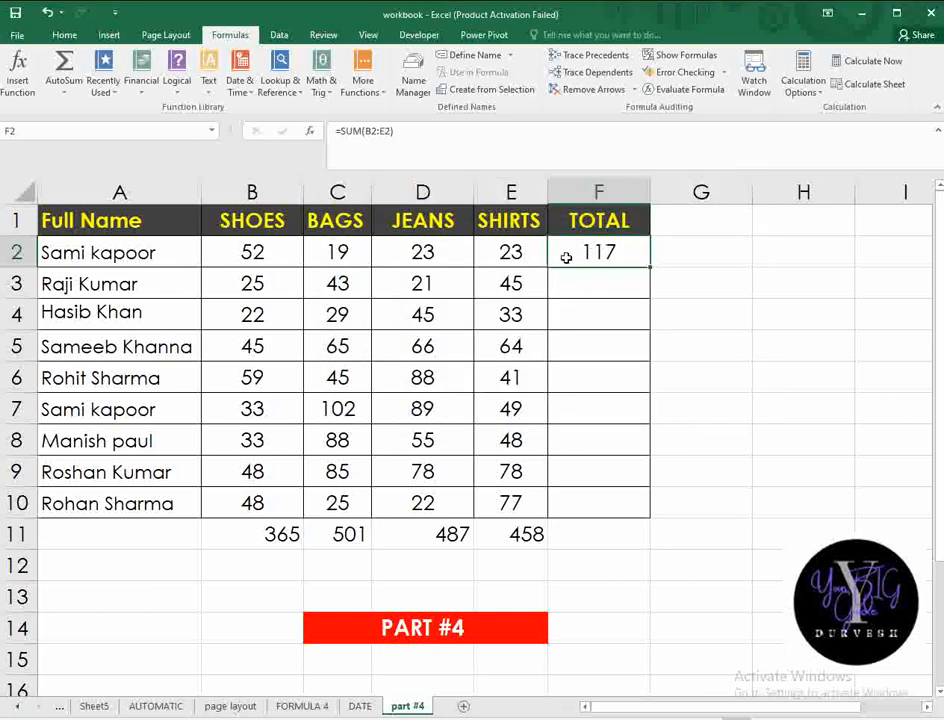
{"action": "left_click_drag", "start_coordinate": [649, 268], "coordinate": [634, 507]}
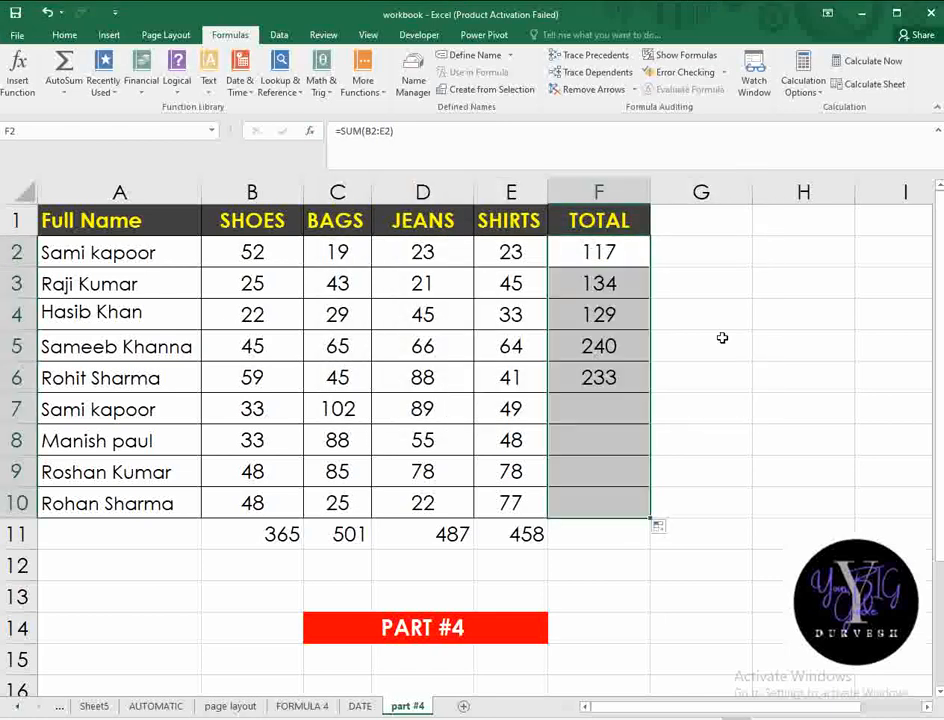
{"action": "left_click", "coordinate": [712, 336]}
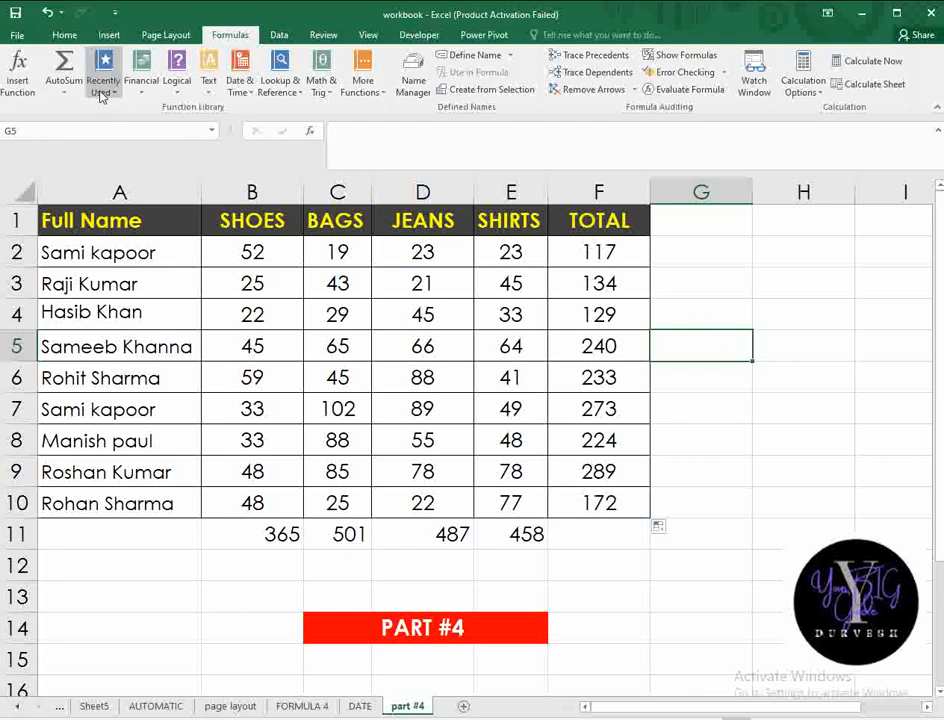
Step: Clear all the formulas from the TOTAL column, cells F2:F10
{"action": "left_click", "coordinate": [690, 283]}
{"action": "left_click", "coordinate": [605, 255]}
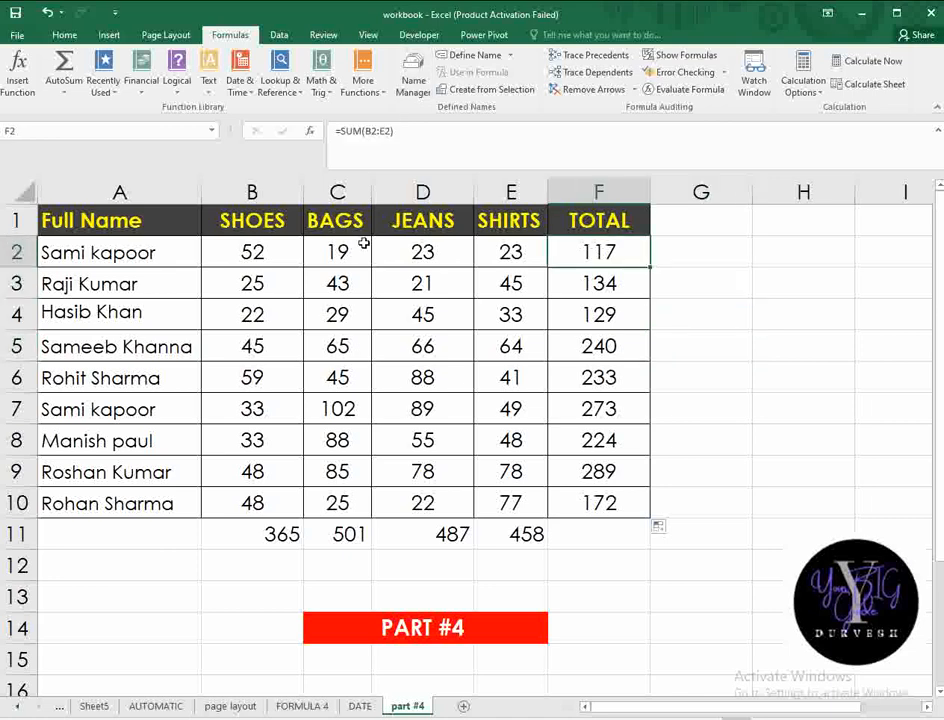
{"action": "left_click_drag", "start_coordinate": [604, 262], "coordinate": [611, 507]}
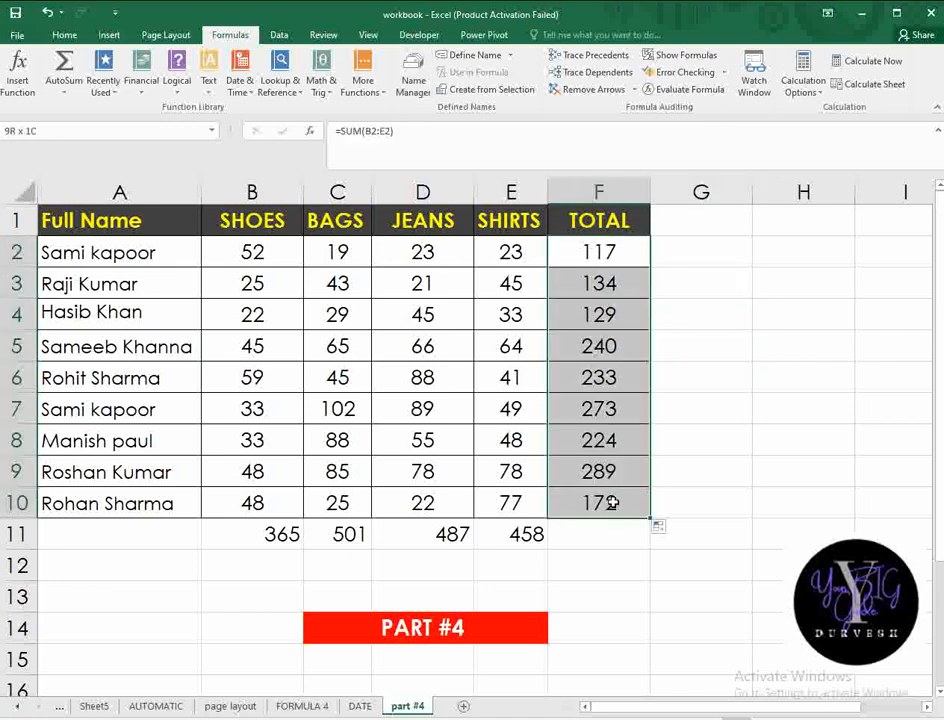
{"action": "key", "text": "Delete"}
{"action": "left_click", "coordinate": [633, 452]}
Step: Total B2:E2 in cell F2 with AutoSum's Sum and fill the formula down to F10
{"action": "left_click", "coordinate": [601, 264]}
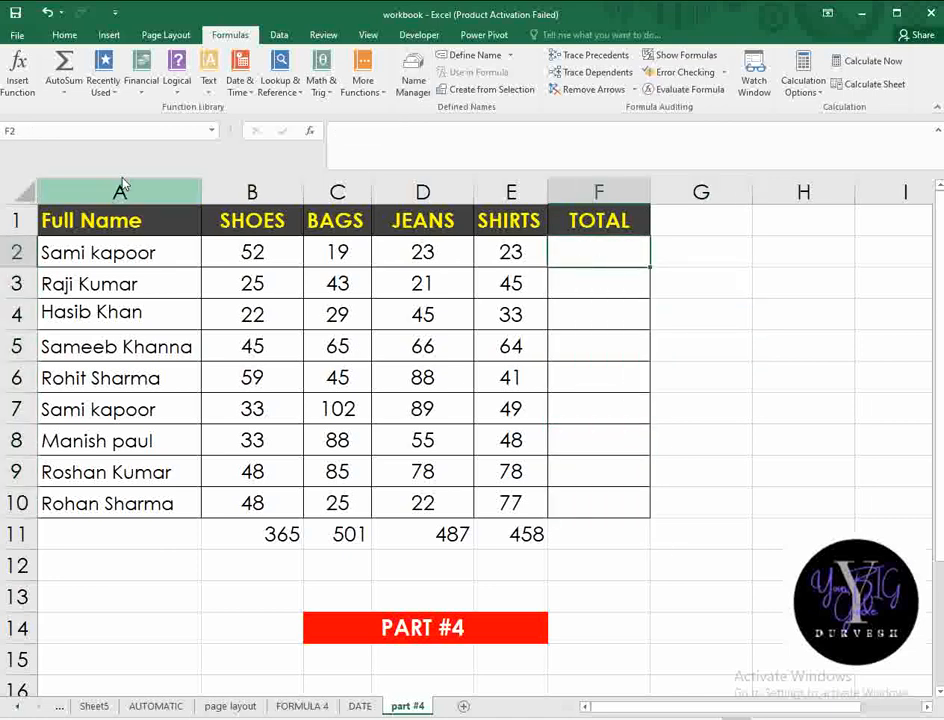
{"action": "left_click", "coordinate": [67, 93]}
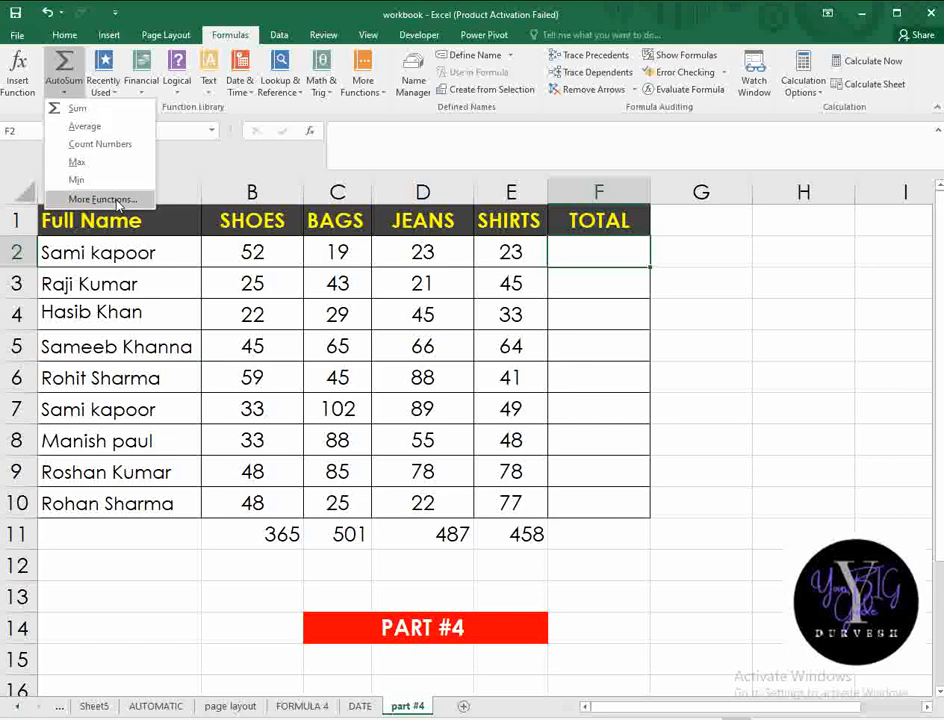
{"action": "left_click", "coordinate": [111, 116]}
{"action": "key", "text": "Return"}
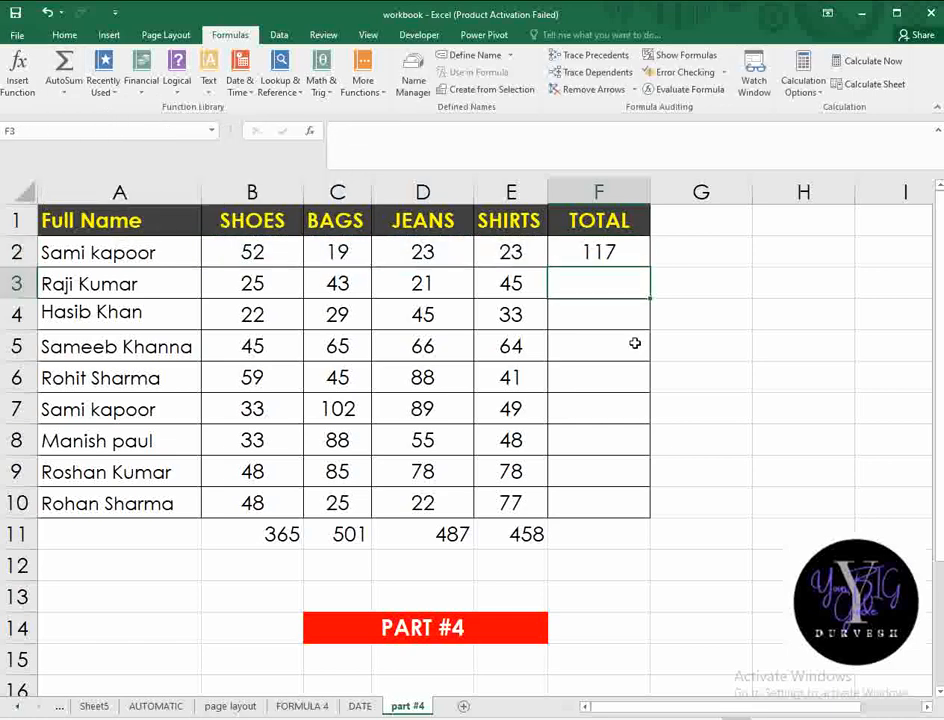
{"action": "left_click", "coordinate": [628, 256]}
{"action": "double_click", "coordinate": [650, 268]}
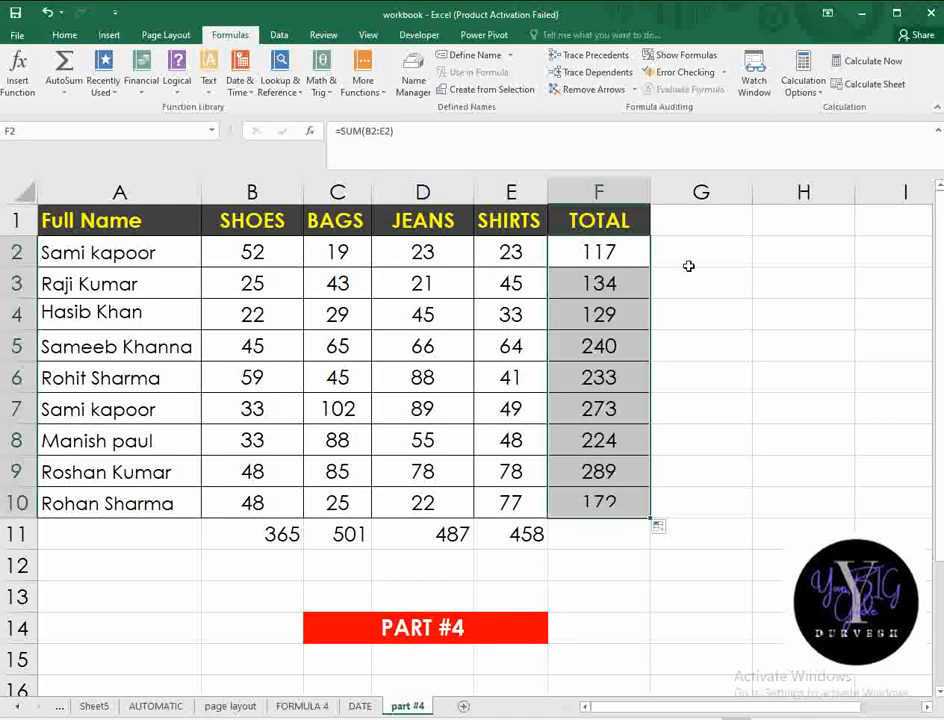
{"action": "left_click", "coordinate": [688, 266]}
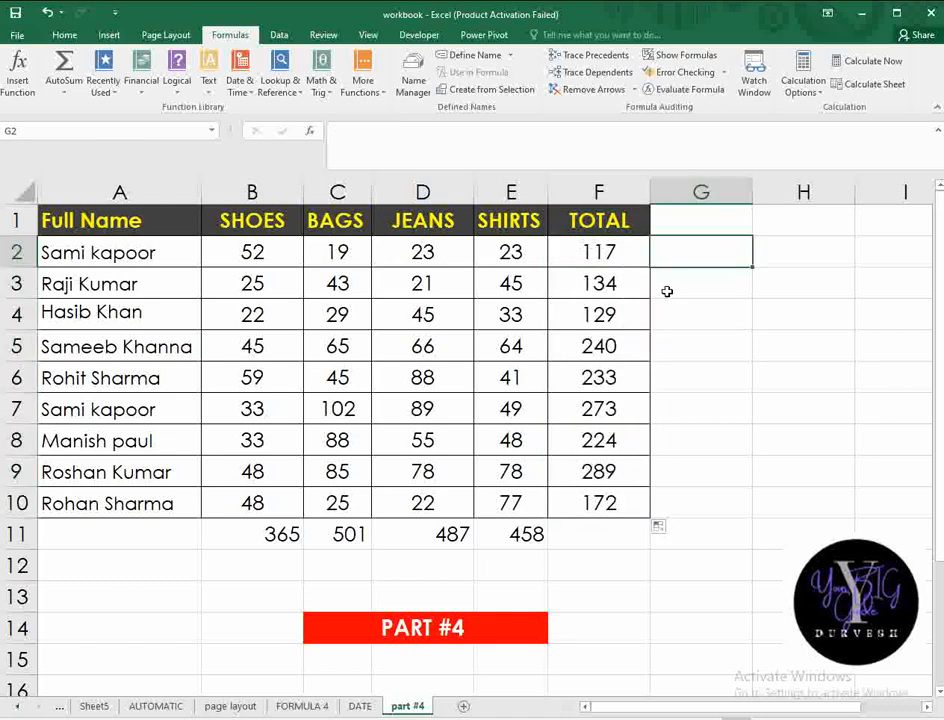
Step: Insert the recently used SUM function in cell G2, adding the range B2:F2
{"action": "left_click", "coordinate": [102, 80]}
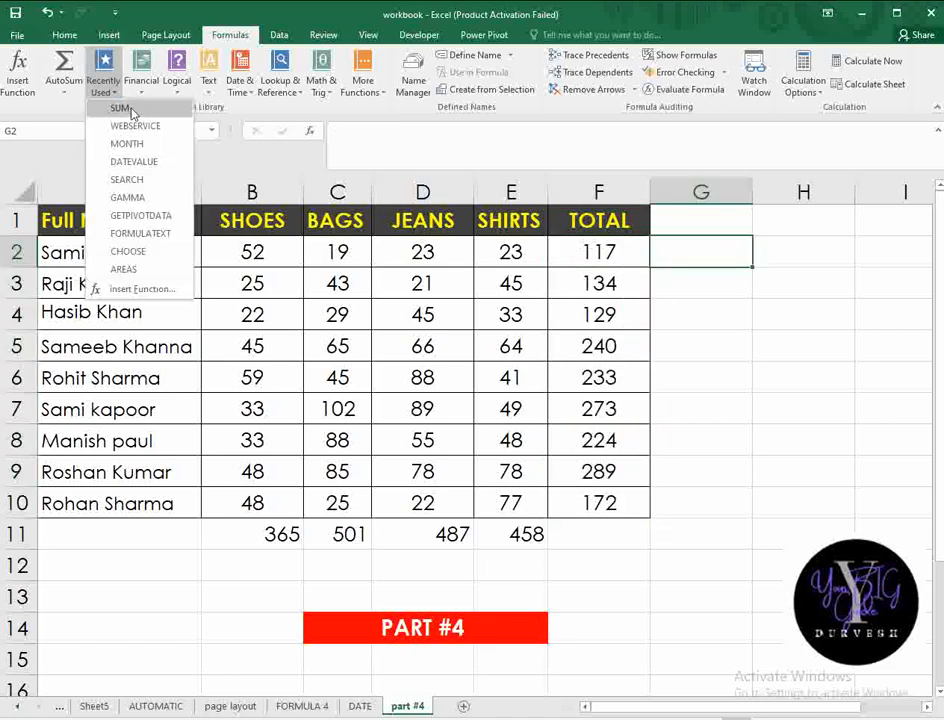
{"action": "left_click", "coordinate": [122, 108]}
{"action": "left_click", "coordinate": [679, 406]}
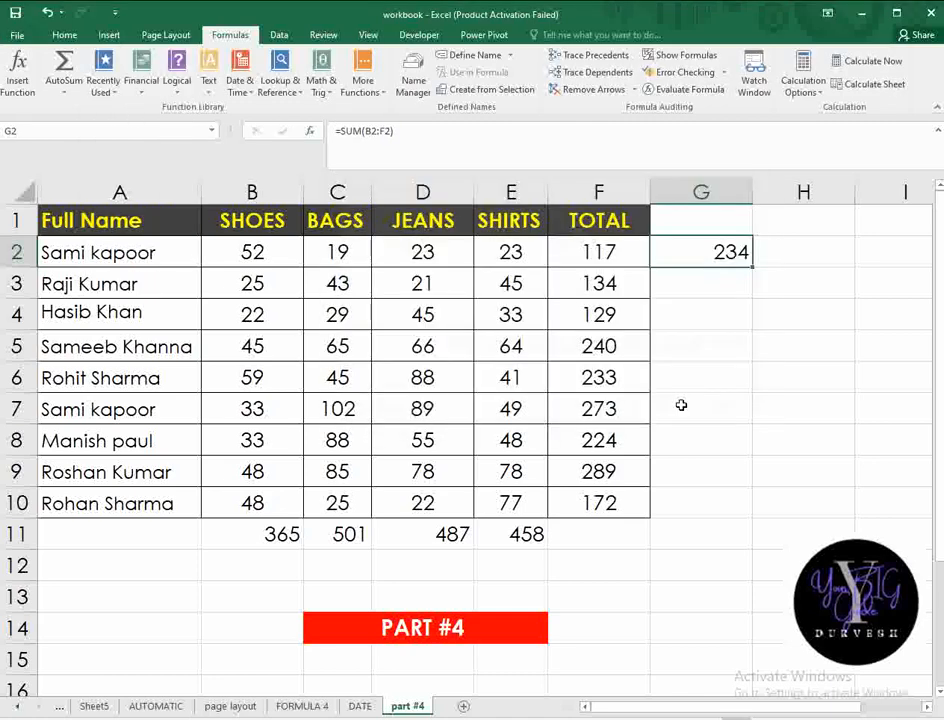
Step: Compare the total in F2 with the sum beside it and delete the formula in G2
{"action": "left_click", "coordinate": [627, 247]}
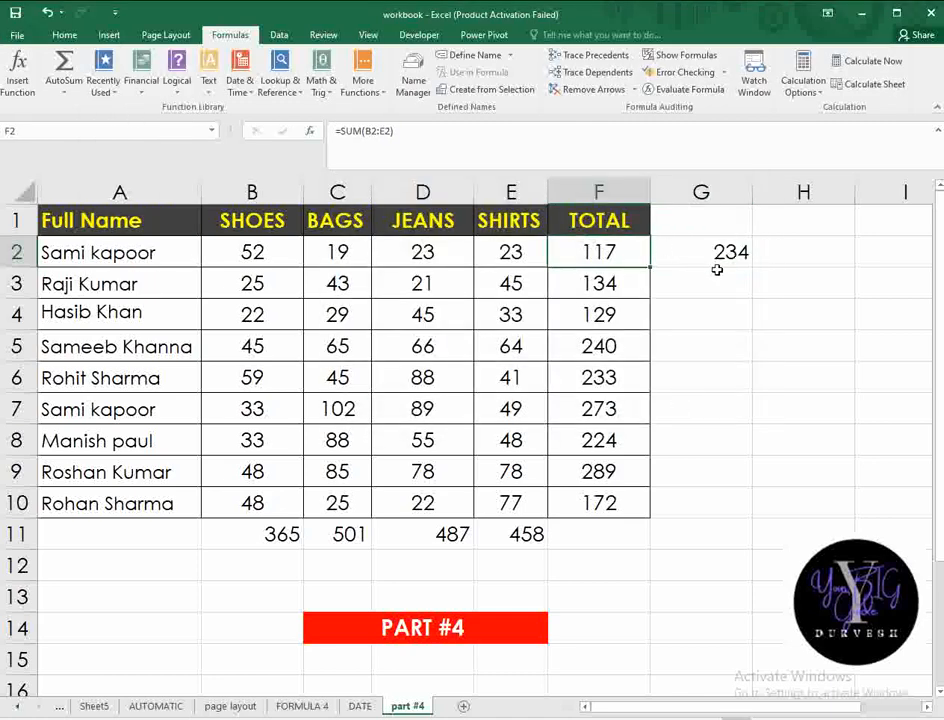
{"action": "key", "text": "Right"}
{"action": "key", "text": "Delete"}
{"action": "left_click", "coordinate": [694, 313]}
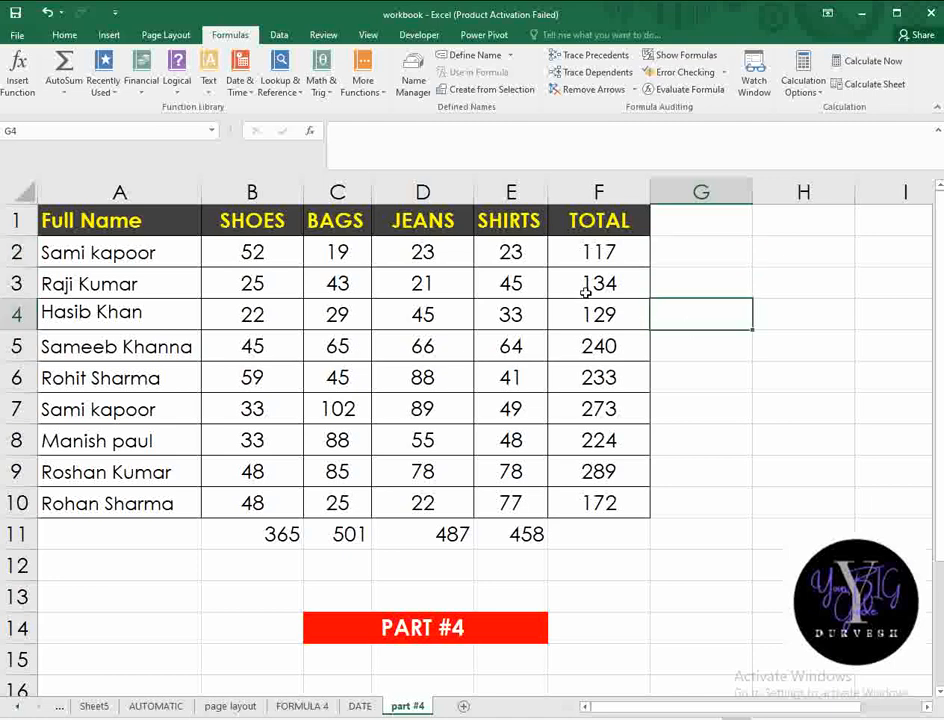
Step: Examine the functions available in the Financial, Logical and Text categories
{"action": "left_click", "coordinate": [142, 86]}
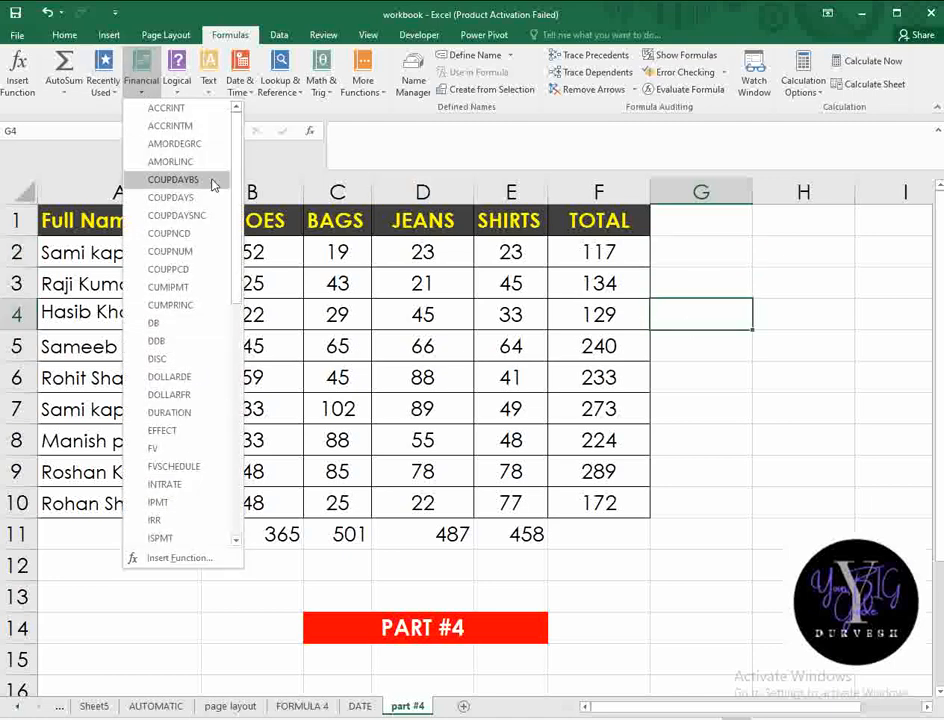
{"action": "left_click", "coordinate": [179, 95]}
{"action": "left_click", "coordinate": [178, 95]}
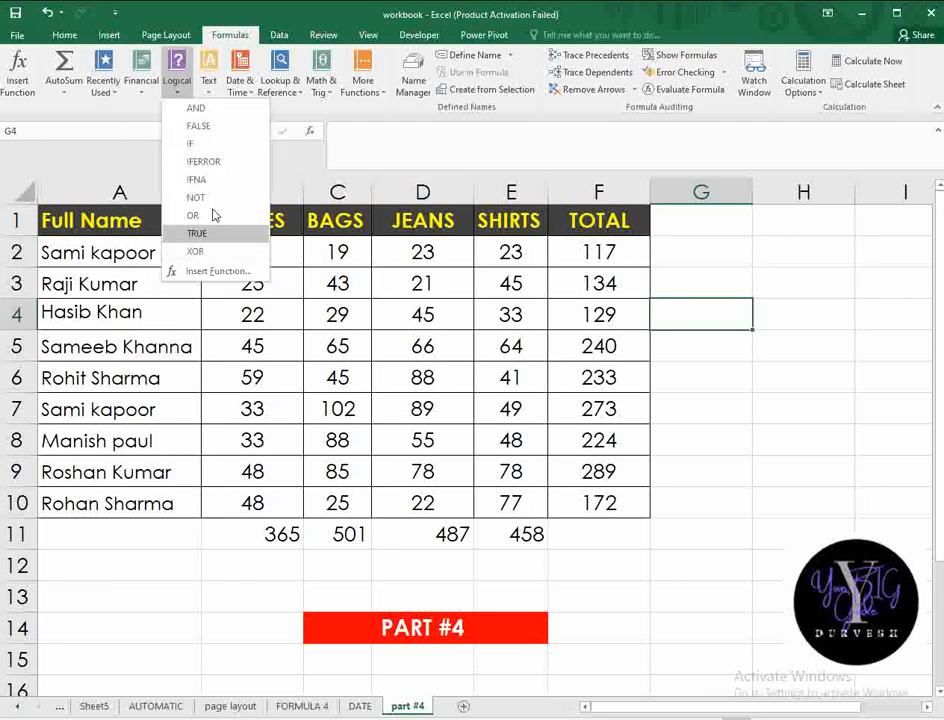
{"action": "left_click", "coordinate": [210, 95]}
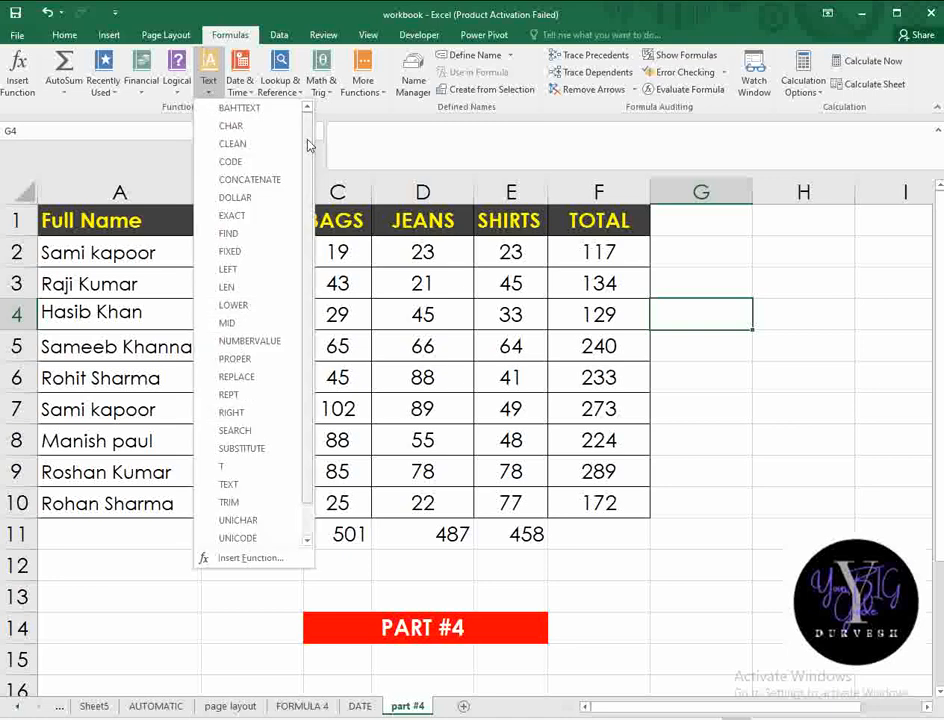
{"action": "scroll", "coordinate": [305, 139], "scroll_direction": "down", "scroll_amount": 2}
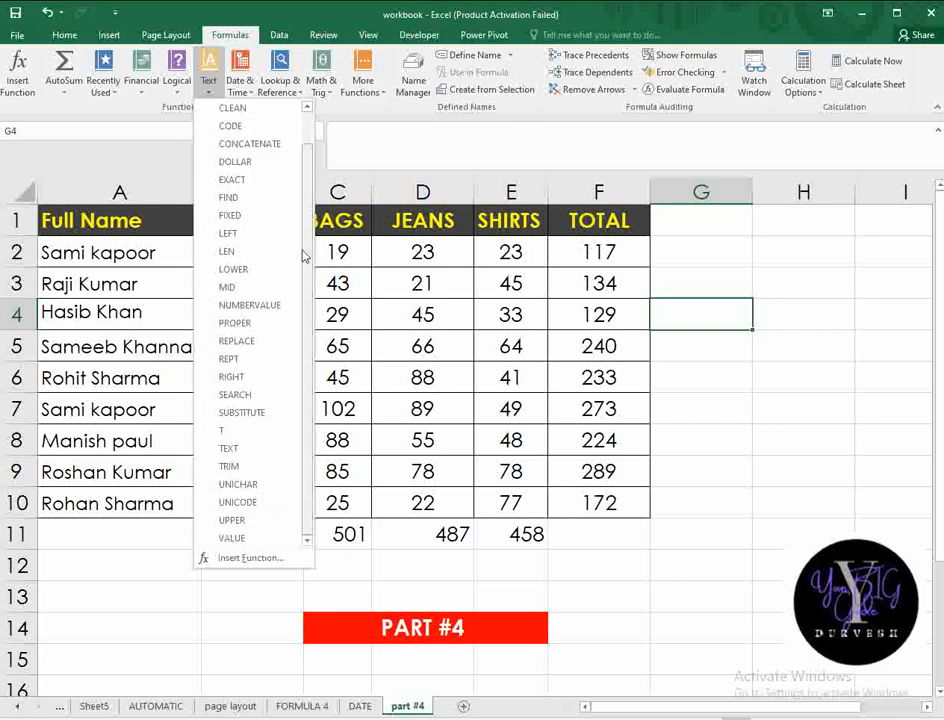
{"action": "left_click", "coordinate": [385, 148]}
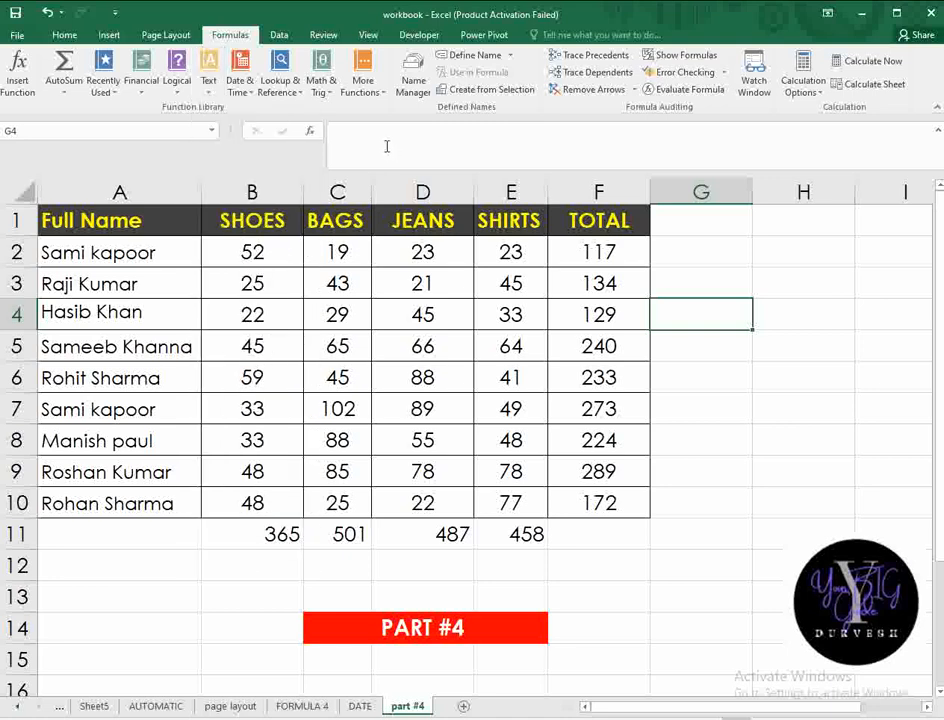
Step: Examine the Date & Time, Lookup & Reference and Math & Trig functions and the additional function categories
{"action": "left_click", "coordinate": [250, 95]}
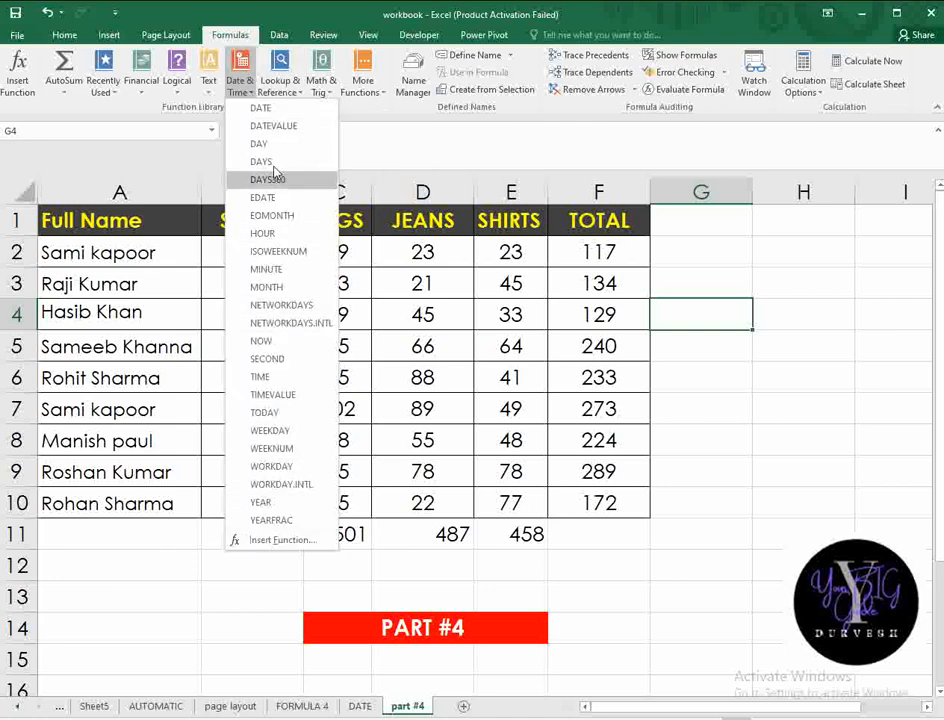
{"action": "left_click", "coordinate": [217, 505]}
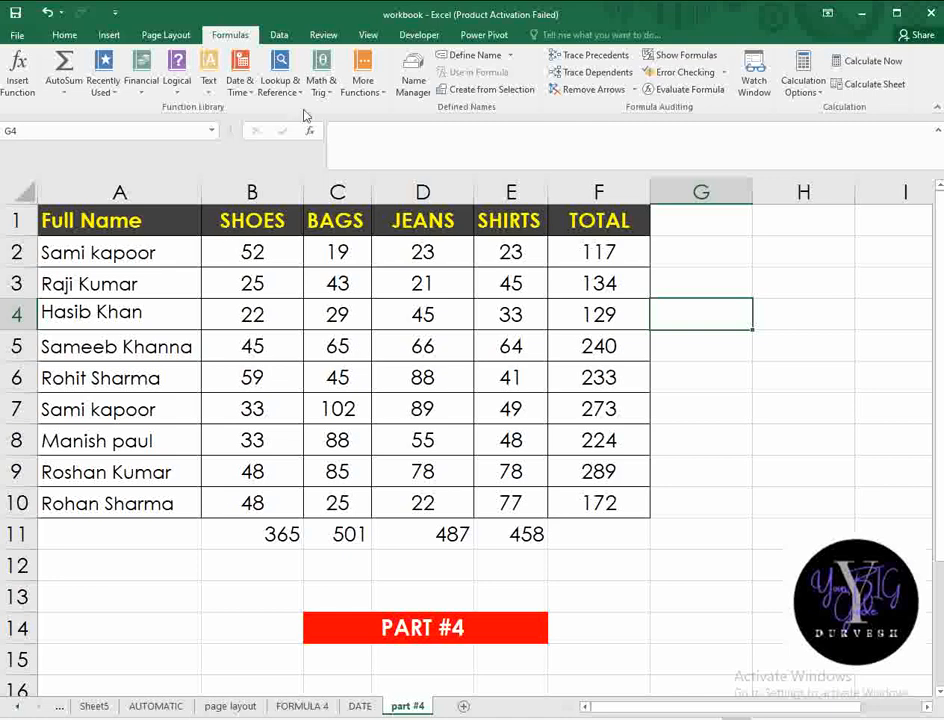
{"action": "left_click", "coordinate": [280, 85]}
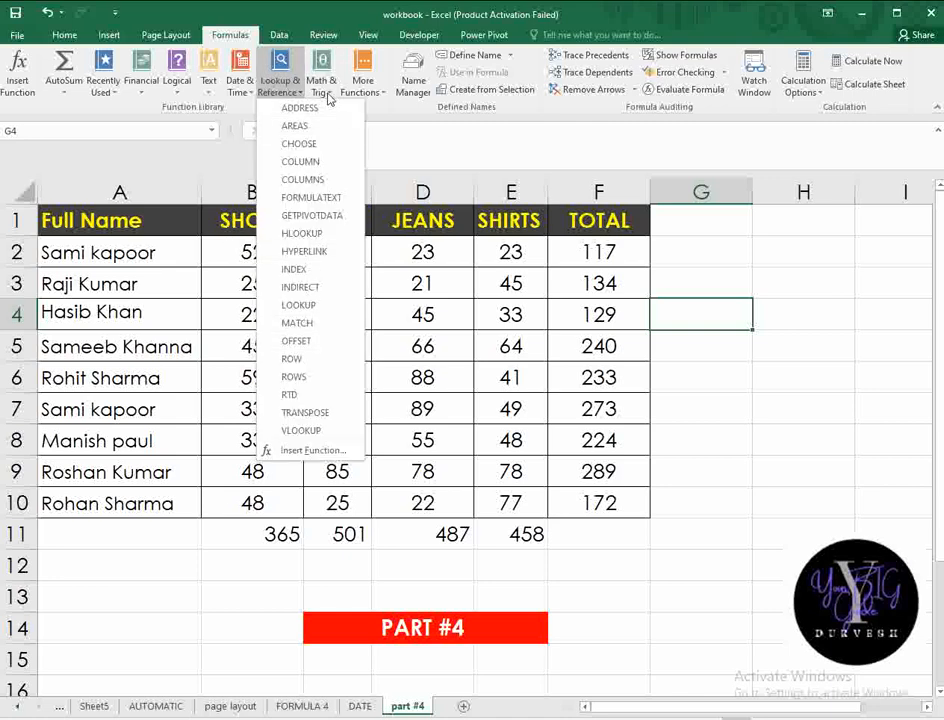
{"action": "left_click", "coordinate": [325, 92]}
{"action": "left_click_drag", "start_coordinate": [415, 158], "coordinate": [415, 498]}
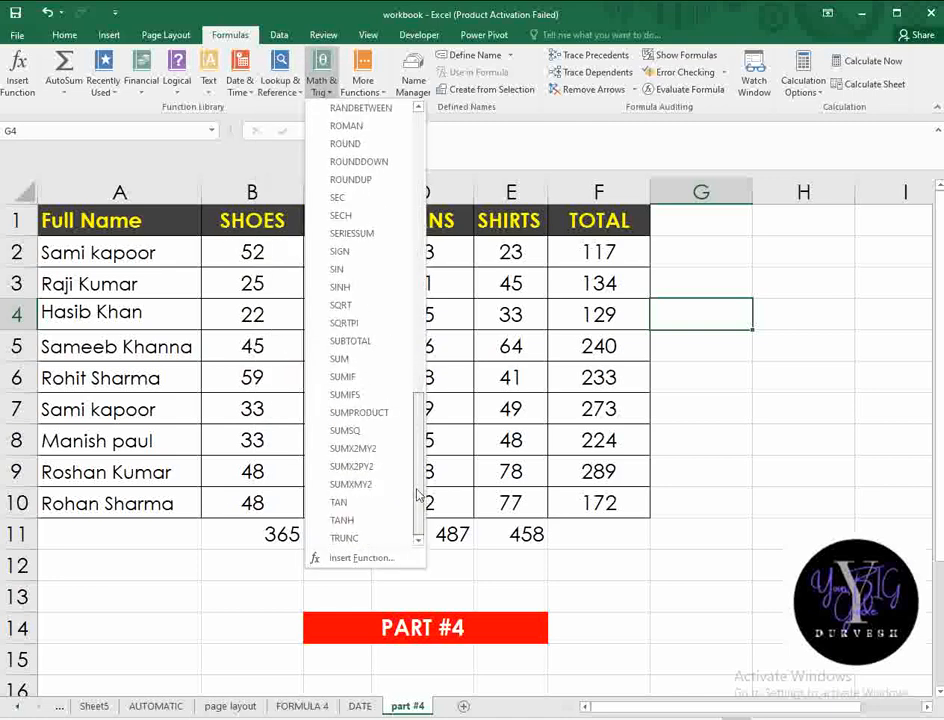
{"action": "left_click", "coordinate": [243, 617]}
{"action": "left_click", "coordinate": [363, 80]}
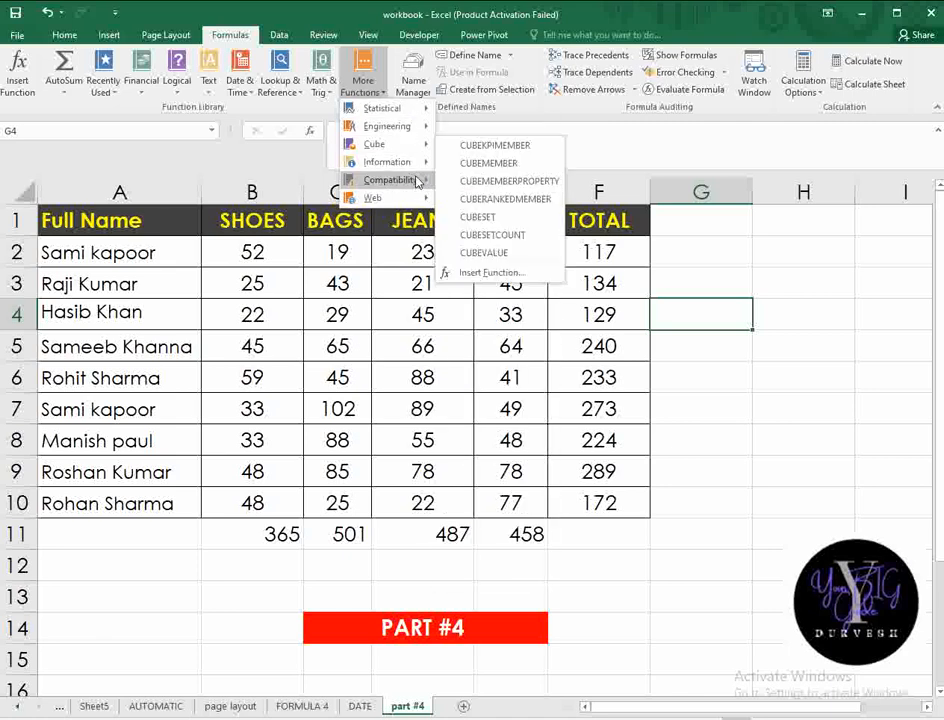
{"action": "left_click", "coordinate": [746, 405]}
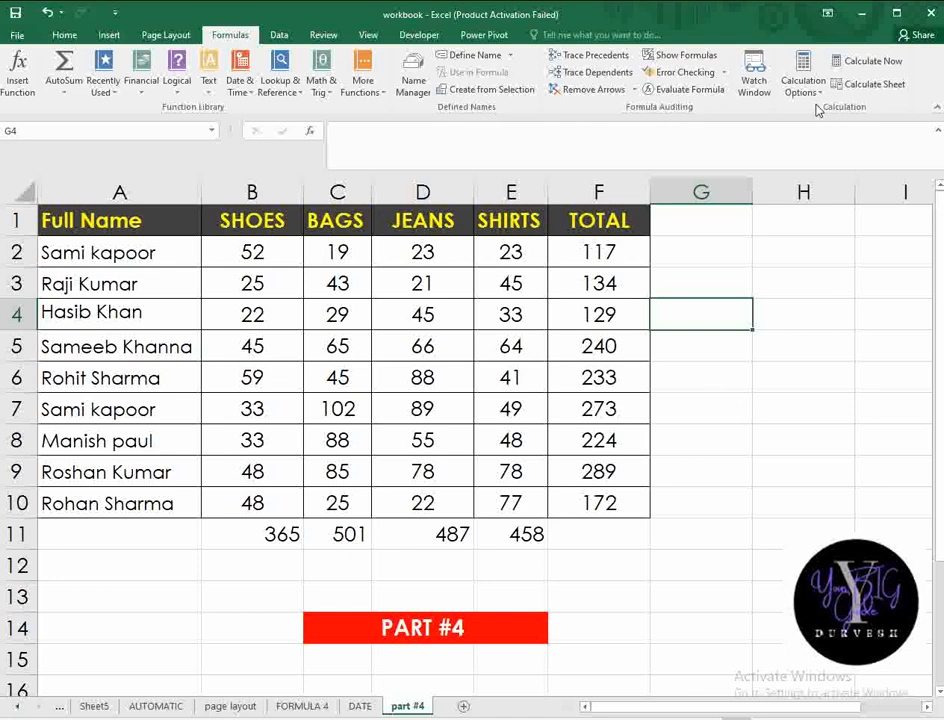
{"action": "left_click", "coordinate": [673, 250]}
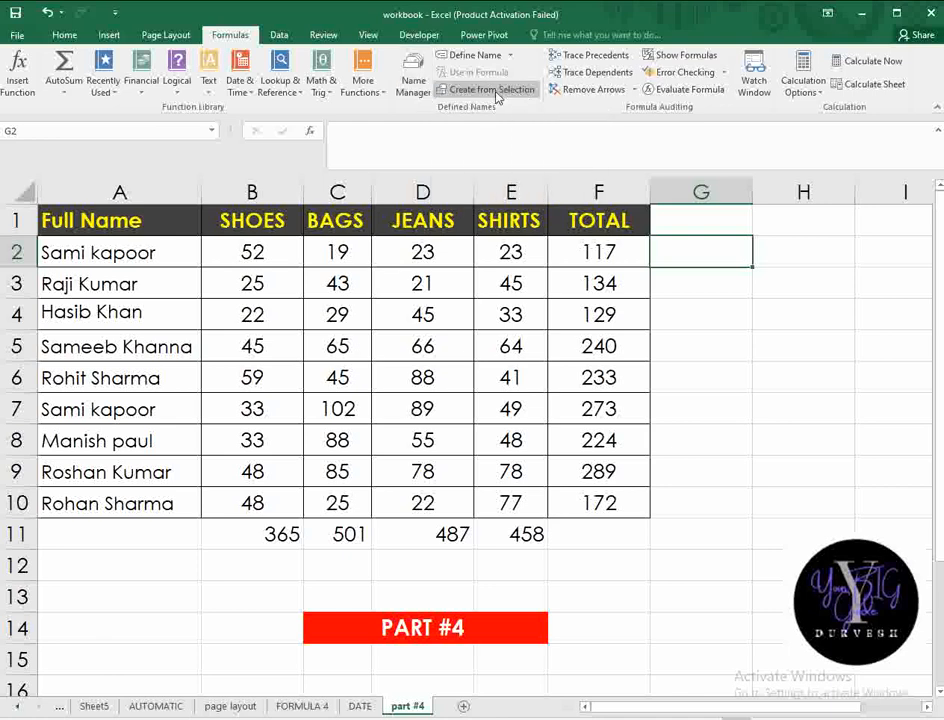
{"action": "left_click", "coordinate": [716, 406]}
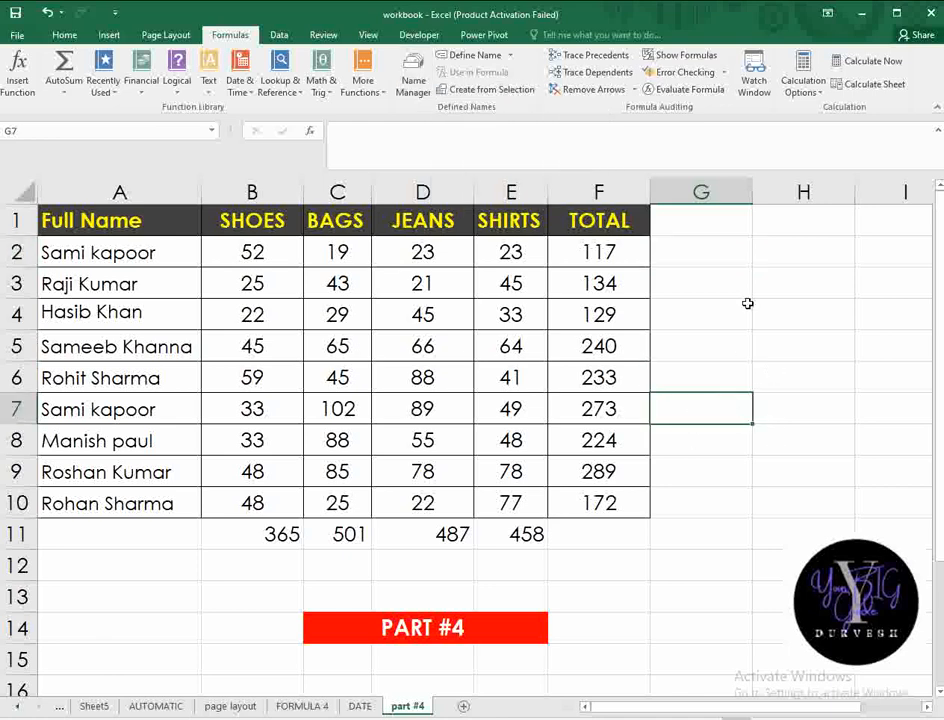
{"action": "left_click", "coordinate": [733, 256]}
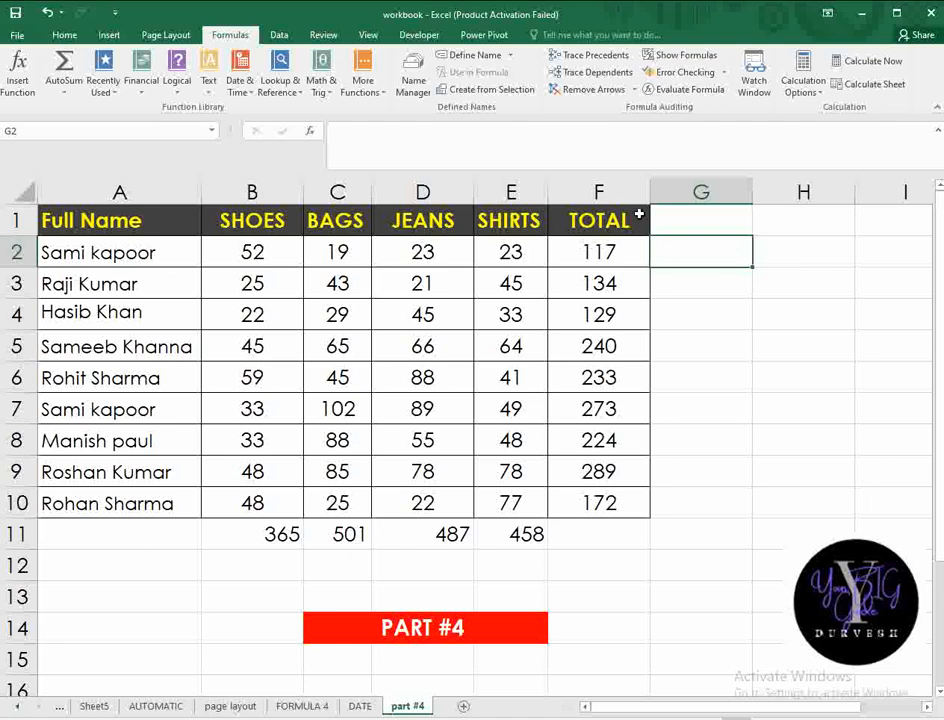
{"action": "left_click", "coordinate": [35, 134]}
{"action": "left_click", "coordinate": [717, 398]}
{"action": "left_click", "coordinate": [720, 261]}
{"action": "left_click", "coordinate": [68, 135]}
{"action": "left_click", "coordinate": [727, 341]}
{"action": "left_click", "coordinate": [710, 247]}
{"action": "left_click", "coordinate": [711, 283]}
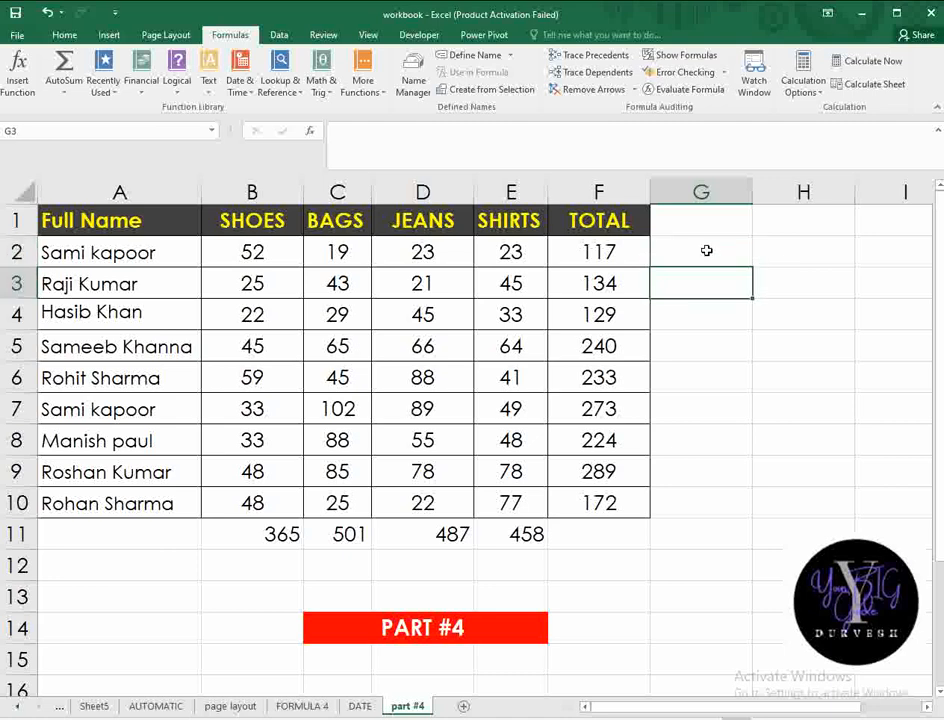
{"action": "left_click", "coordinate": [707, 245]}
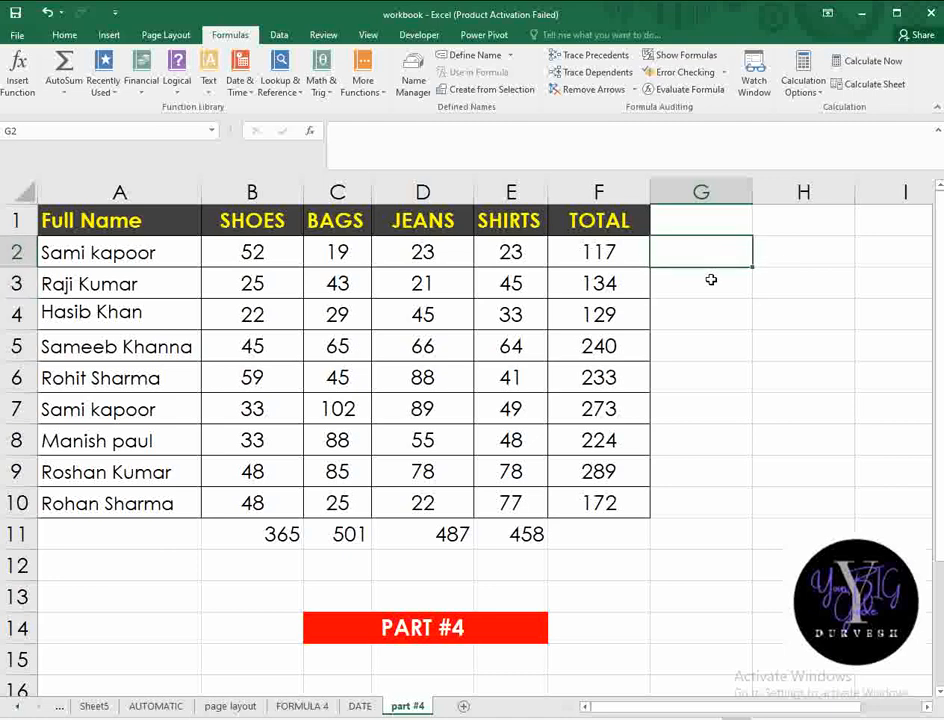
{"action": "left_click", "coordinate": [497, 90]}
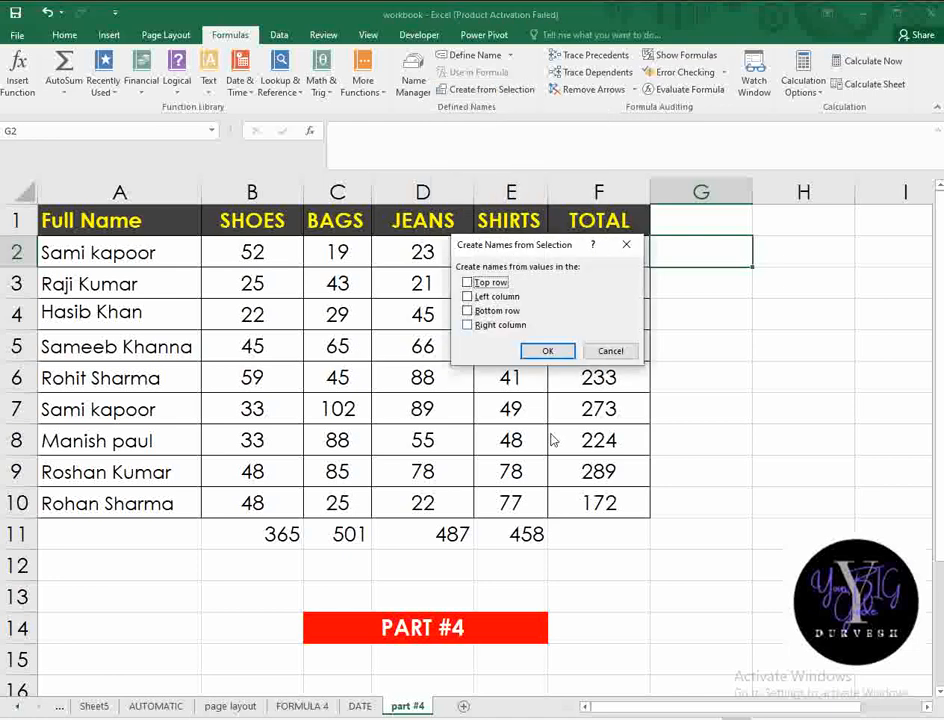
{"action": "left_click", "coordinate": [626, 245]}
{"action": "left_click", "coordinate": [818, 309]}
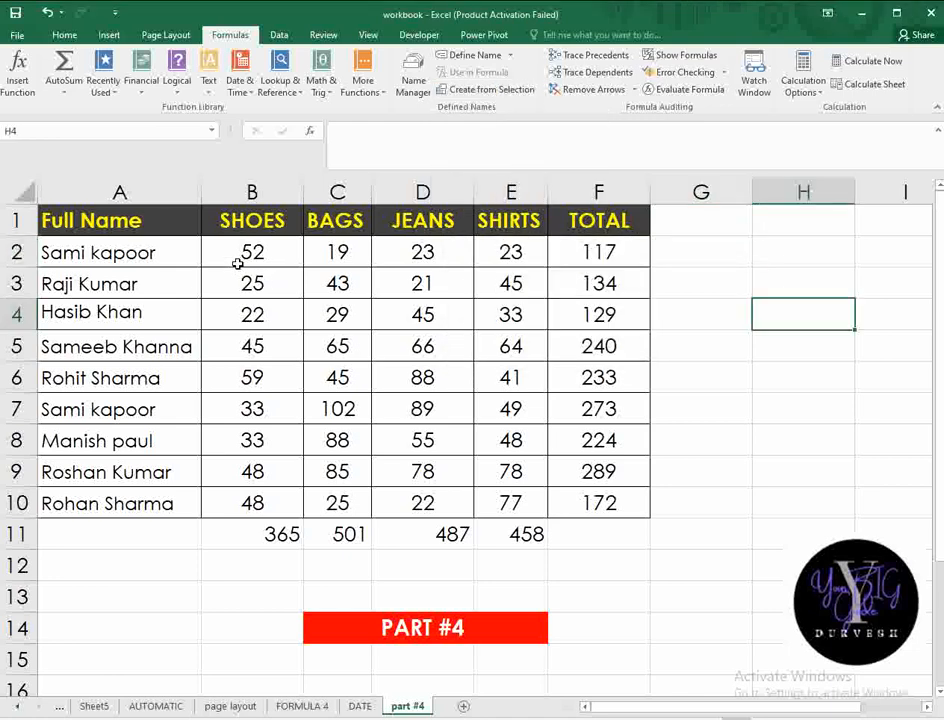
Step: Create defined names for the sales table A1:F10 from its top row only, excluding the left column
{"action": "left_click_drag", "start_coordinate": [68, 218], "coordinate": [594, 481]}
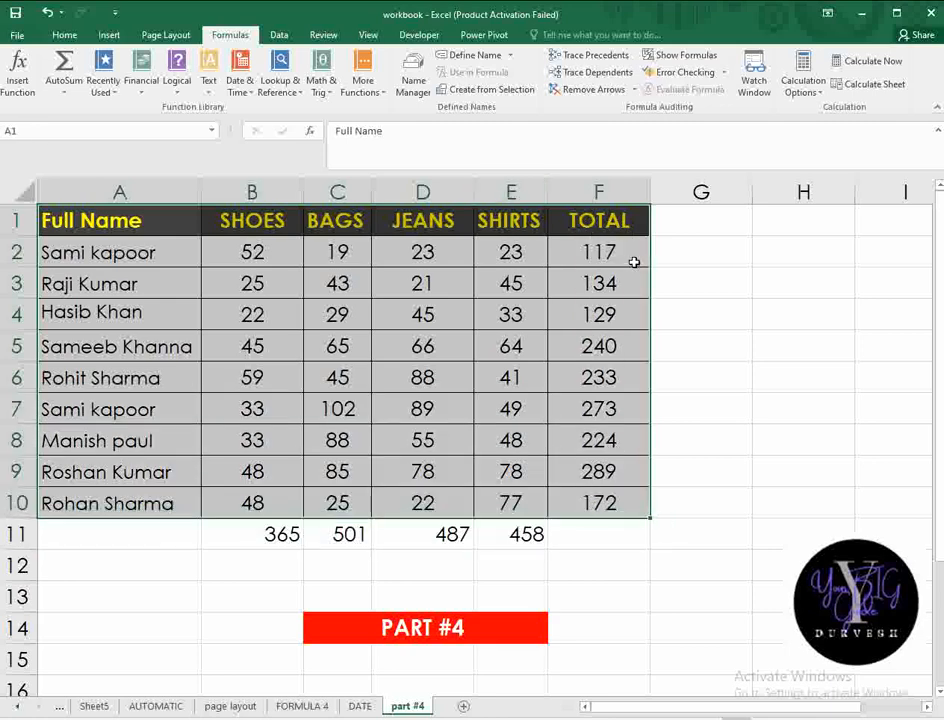
{"action": "left_click", "coordinate": [491, 89]}
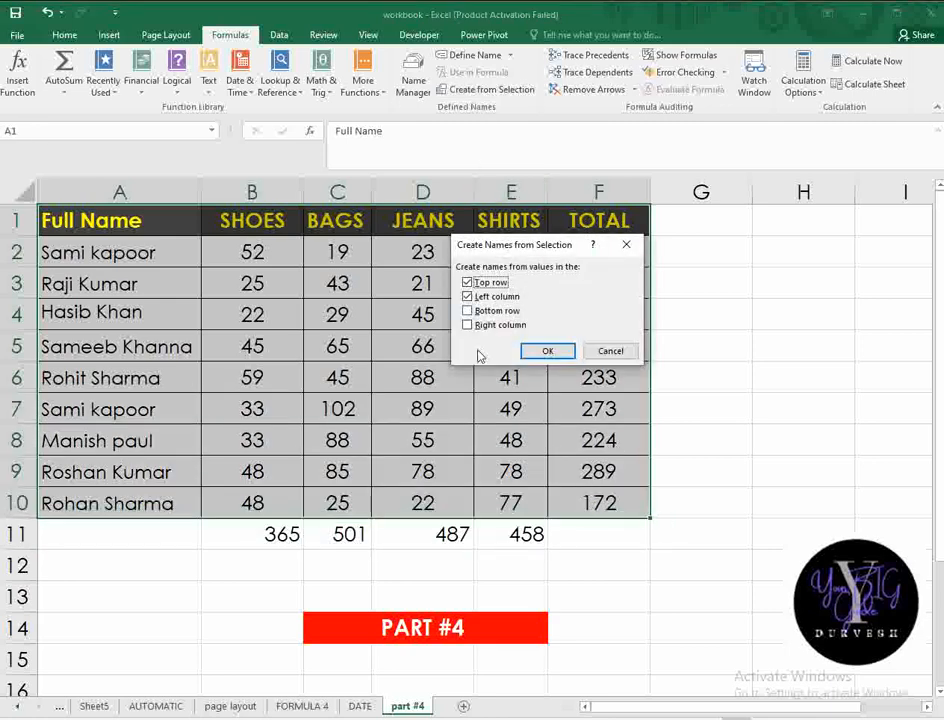
{"action": "left_click", "coordinate": [492, 297]}
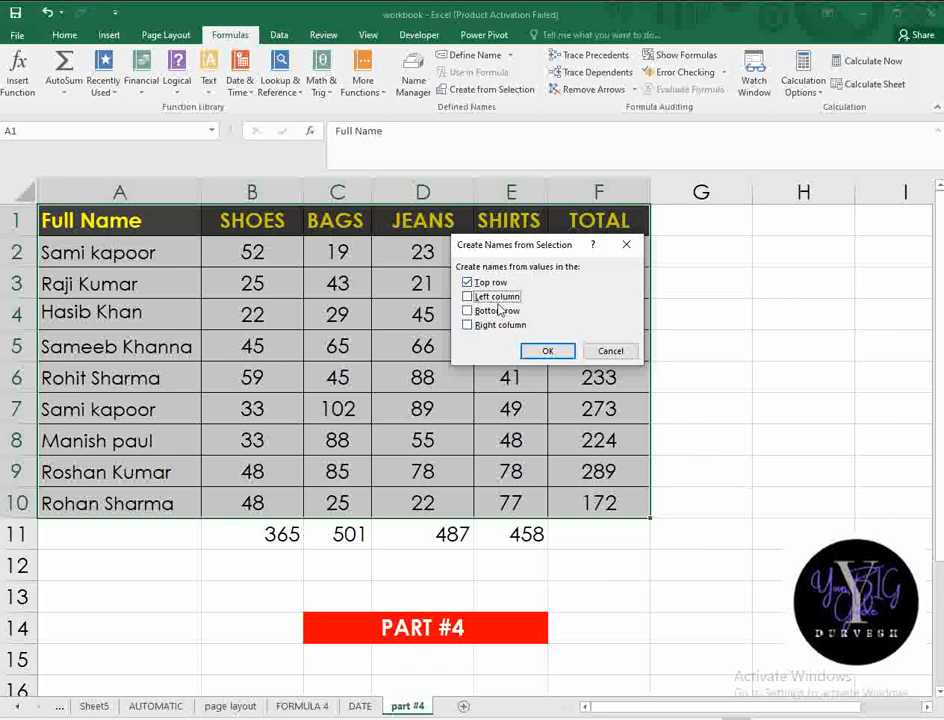
{"action": "left_click", "coordinate": [549, 352]}
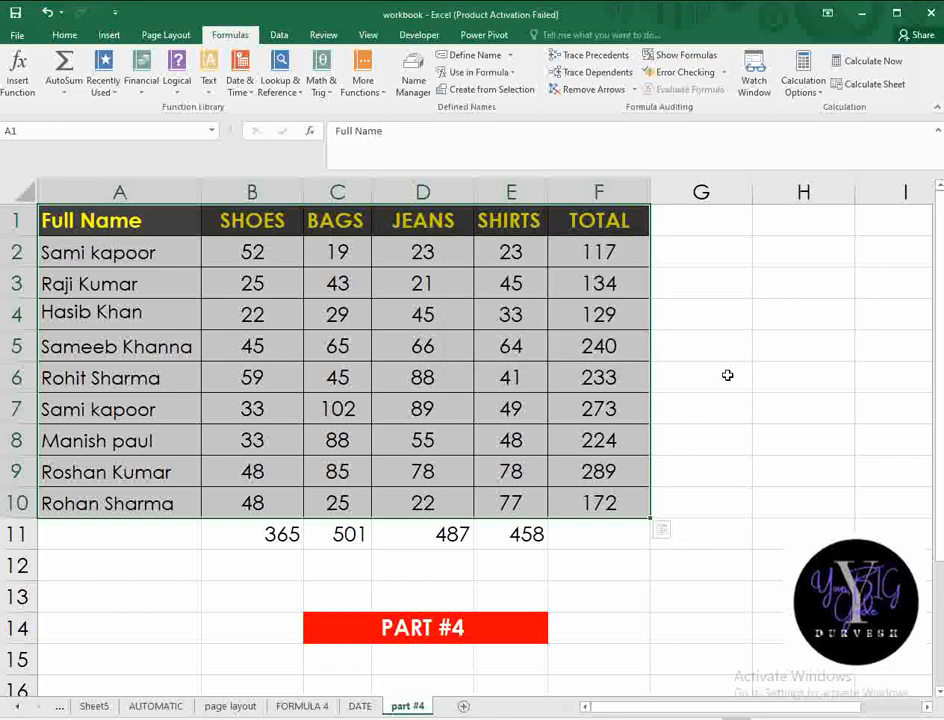
Step: Test the SHOES named range by entering =SHOES in cell G12, and clear the cell
{"action": "left_click", "coordinate": [699, 257]}
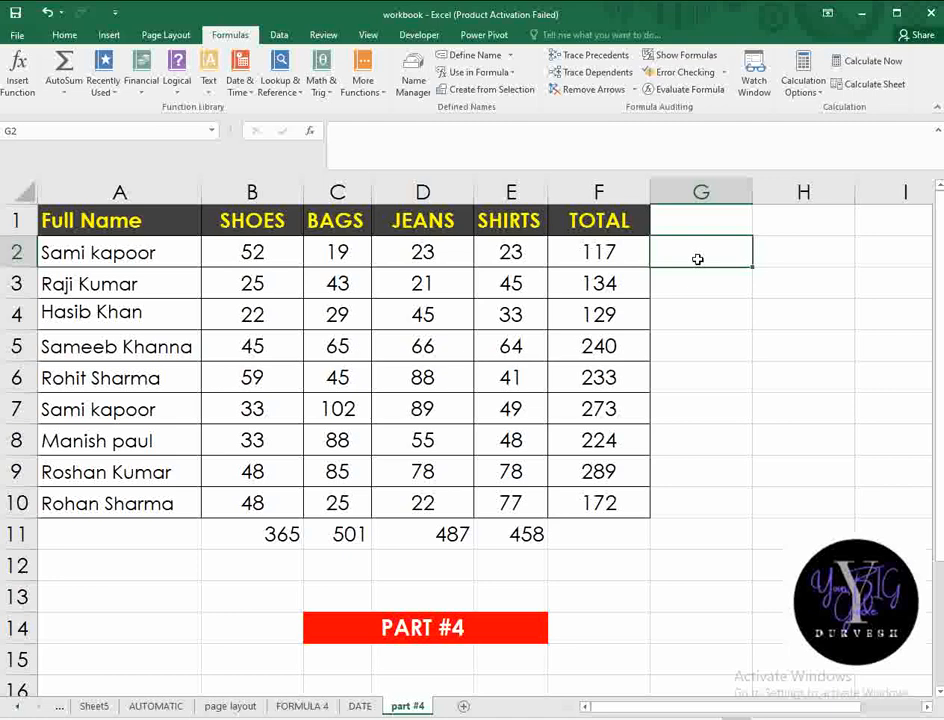
{"action": "left_click", "coordinate": [720, 340]}
{"action": "left_click", "coordinate": [716, 313]}
{"action": "left_click", "coordinate": [709, 419]}
{"action": "left_click", "coordinate": [666, 571]}
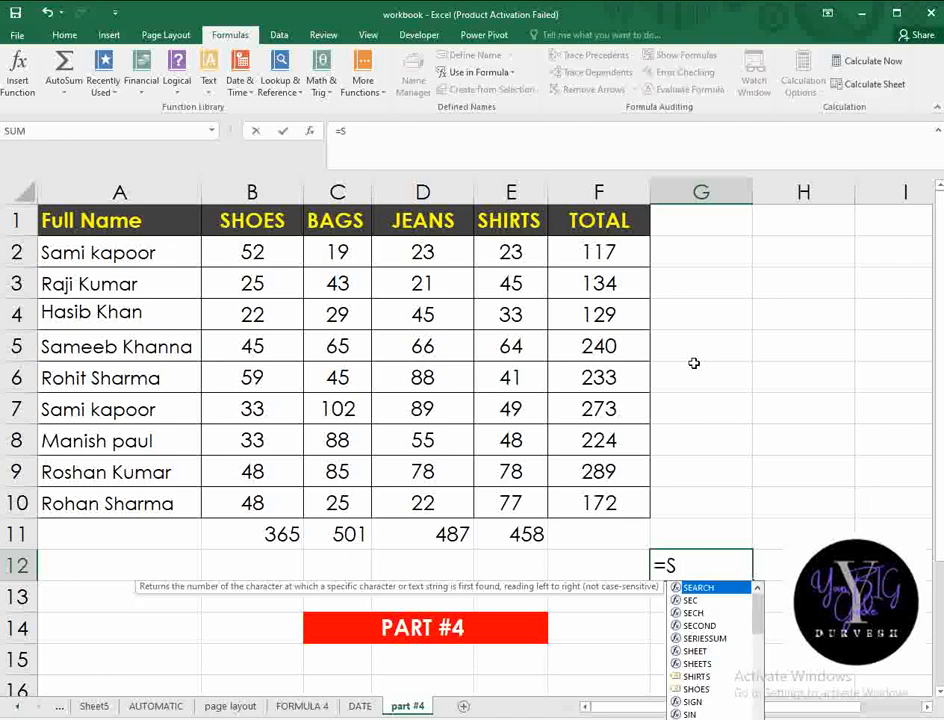
{"action": "type", "text": "HO"}
{"action": "key", "text": "Tab"}
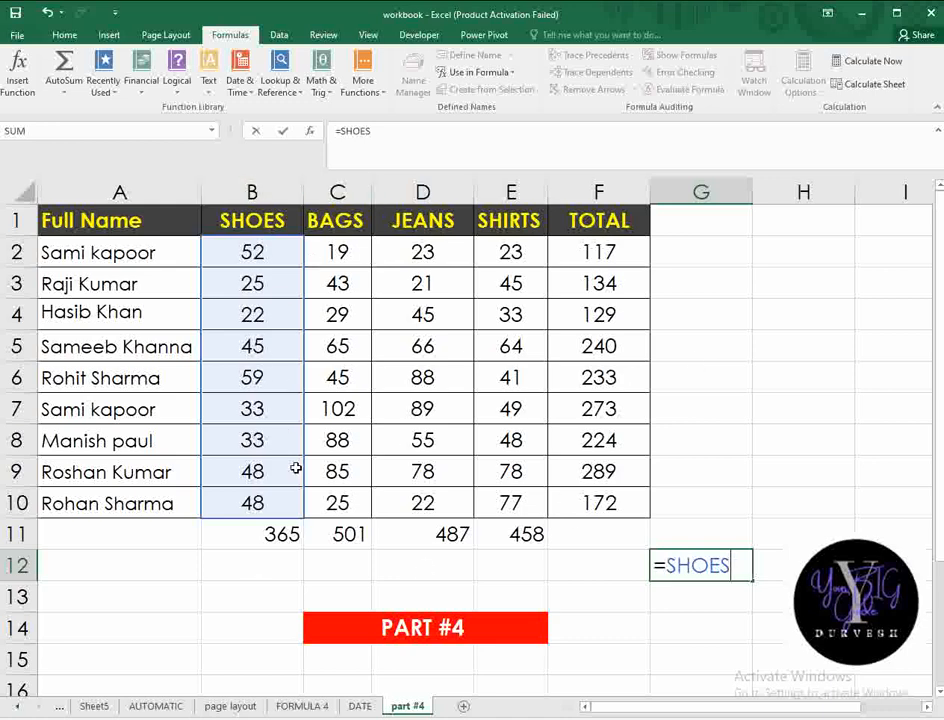
{"action": "key", "text": "Return"}
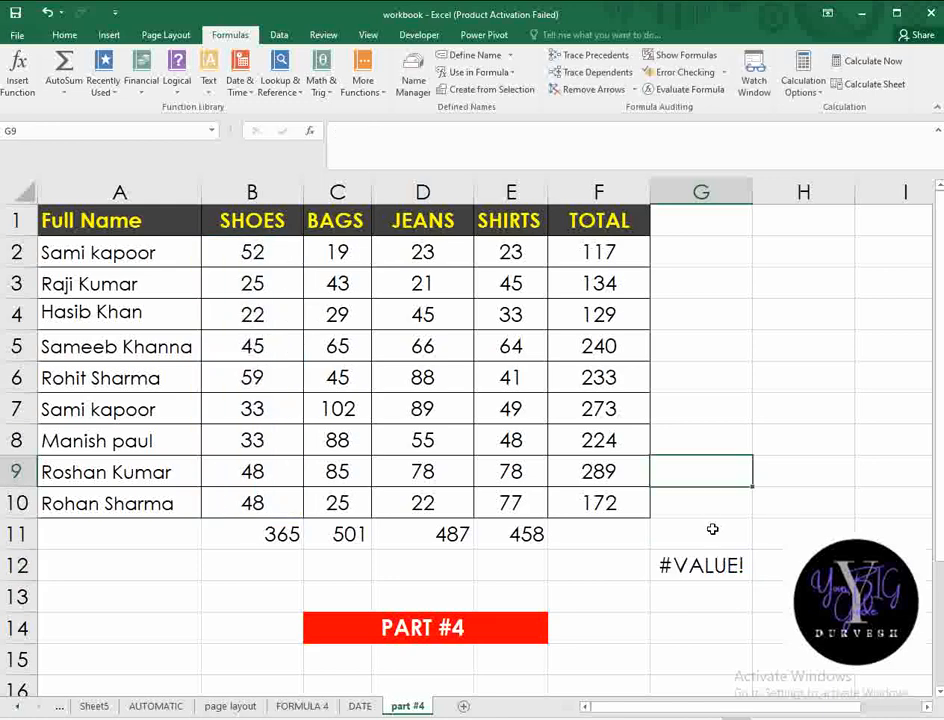
{"action": "left_click", "coordinate": [740, 576]}
{"action": "key", "text": "Delete"}
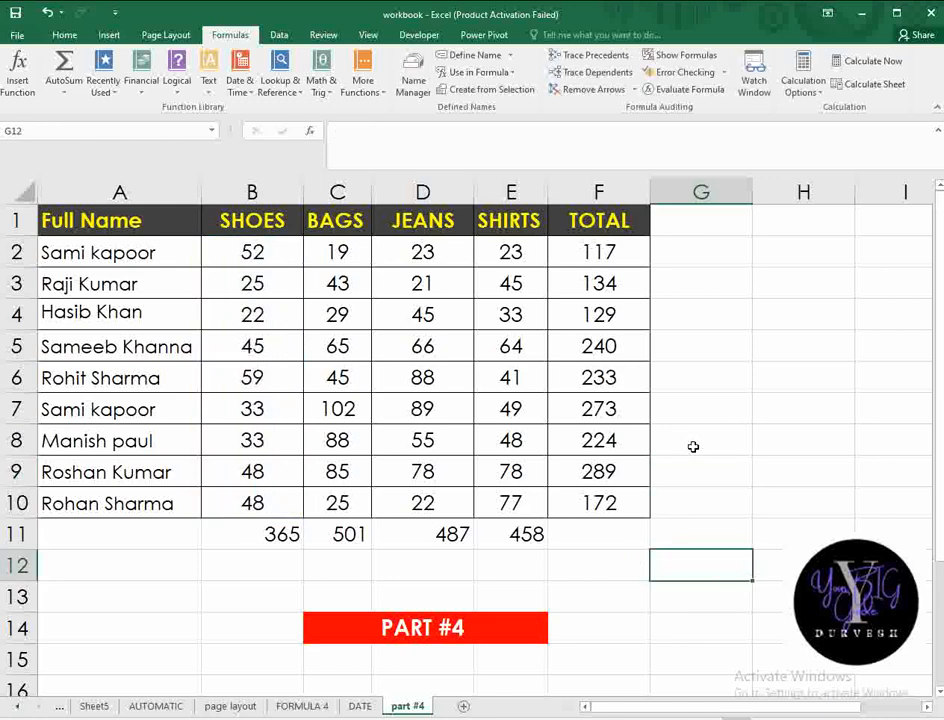
Step: Test the BAGS named range by entering =BAGS in cell G8, and clear the cell
{"action": "left_click", "coordinate": [748, 440]}
{"action": "type", "text": "=B"}
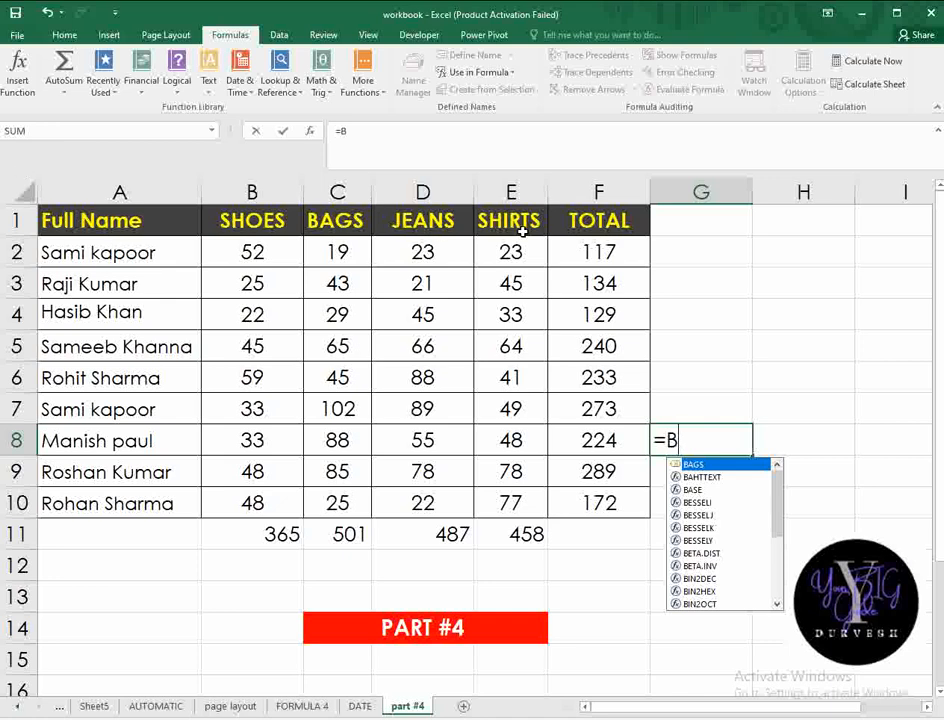
{"action": "type", "text": "AGS"}
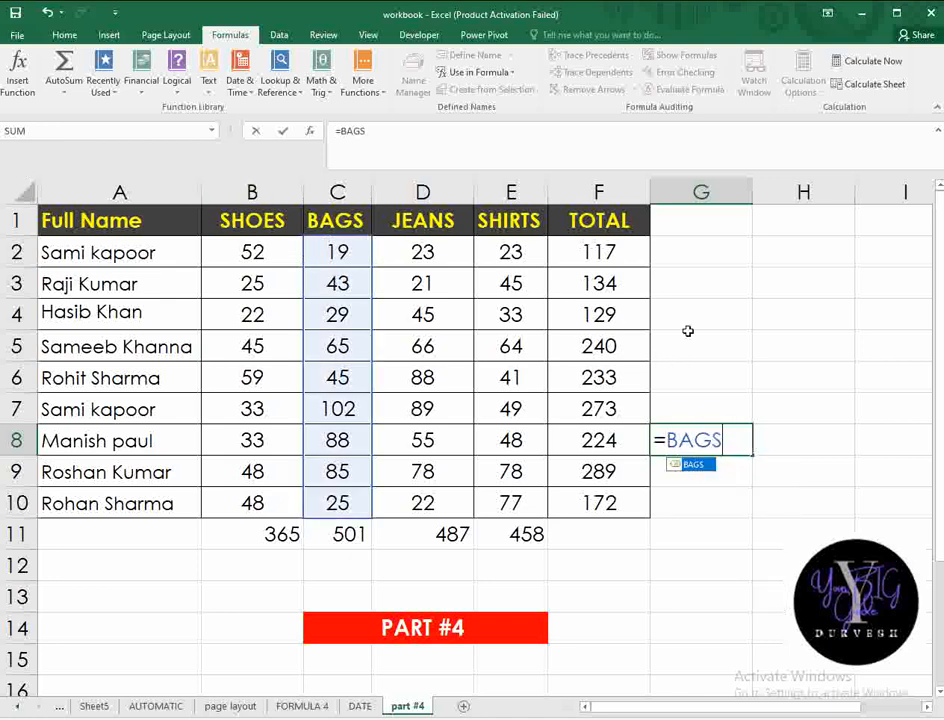
{"action": "left_click", "coordinate": [692, 333]}
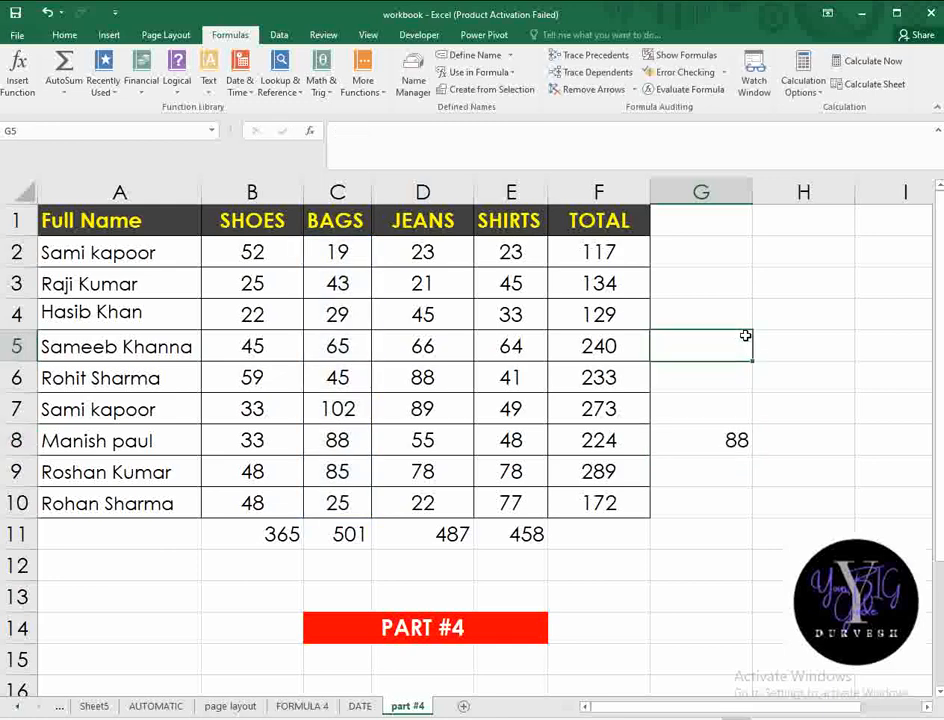
{"action": "left_click", "coordinate": [700, 445]}
{"action": "key", "text": "Delete"}
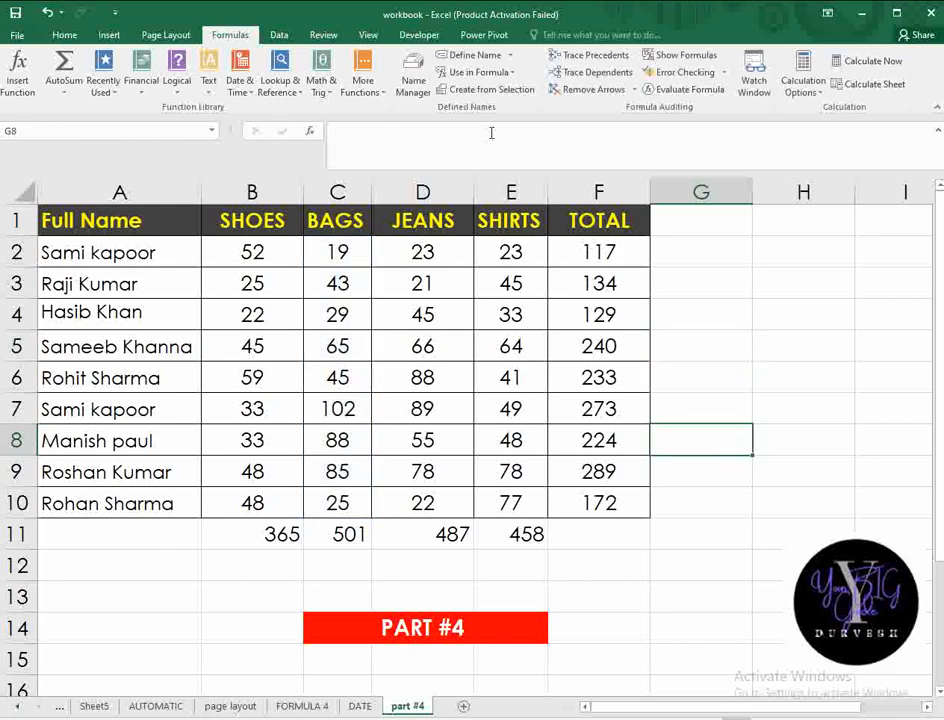
Step: Try to define a workbook-scoped name SHOES referring to B2:B10 on the part #4 sheet
{"action": "left_click", "coordinate": [490, 57]}
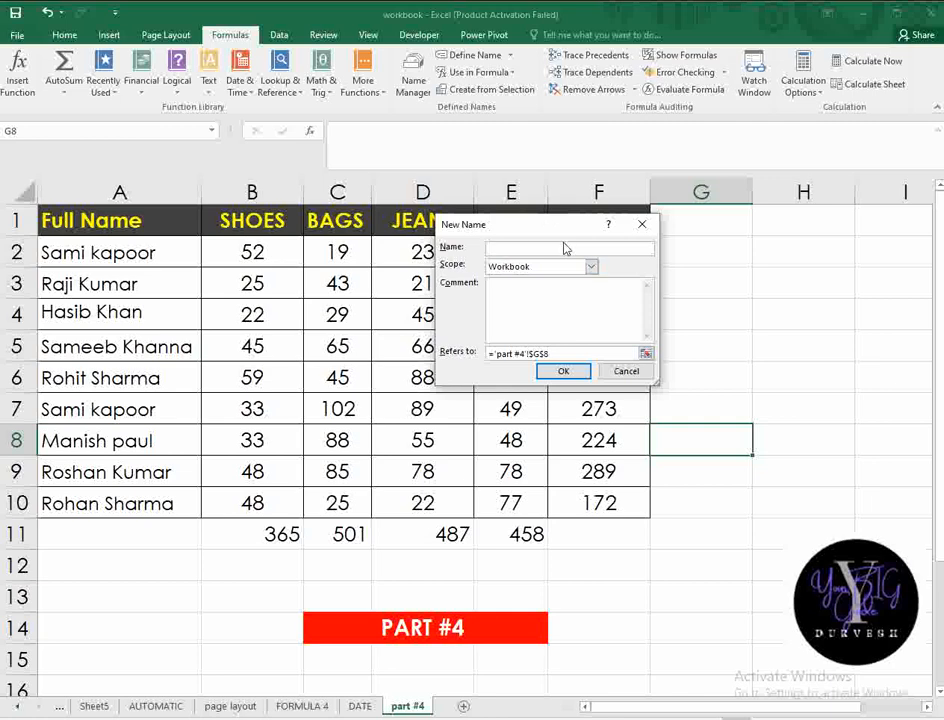
{"action": "left_click", "coordinate": [642, 224]}
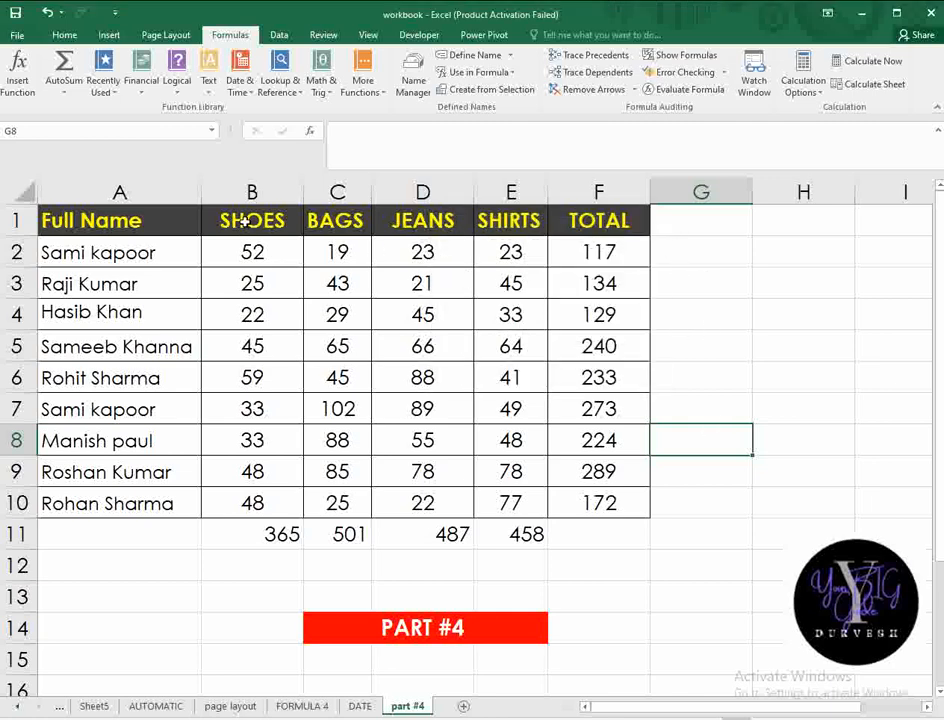
{"action": "left_click_drag", "start_coordinate": [246, 218], "coordinate": [240, 503]}
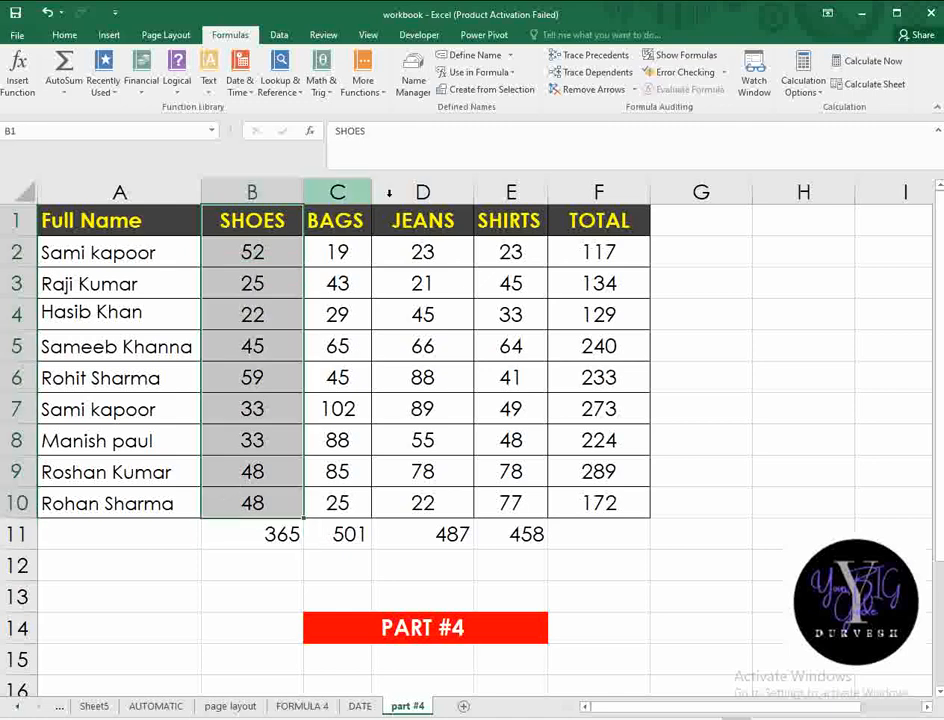
{"action": "left_click", "coordinate": [472, 55]}
{"action": "left_click", "coordinate": [527, 248]}
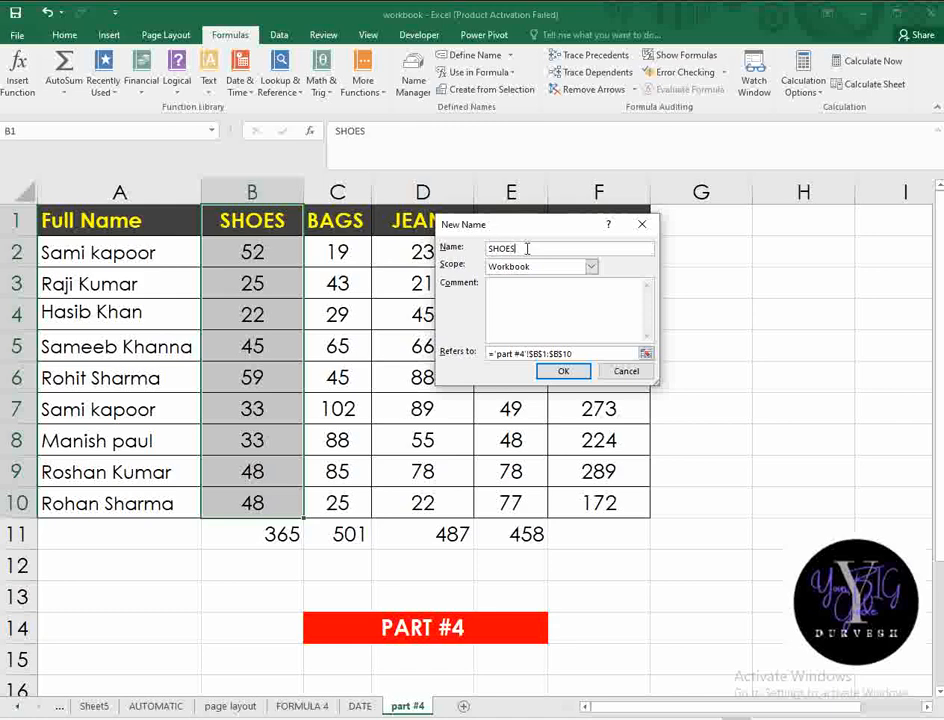
{"action": "left_click", "coordinate": [607, 353]}
{"action": "key", "text": "BackSpace"}
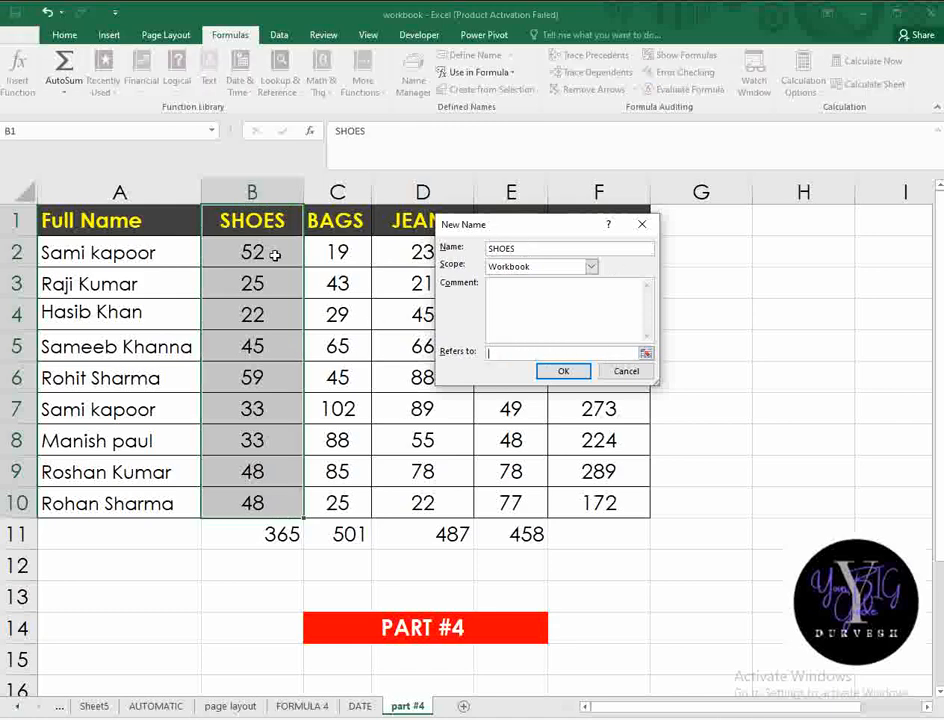
{"action": "left_click_drag", "start_coordinate": [274, 255], "coordinate": [299, 501]}
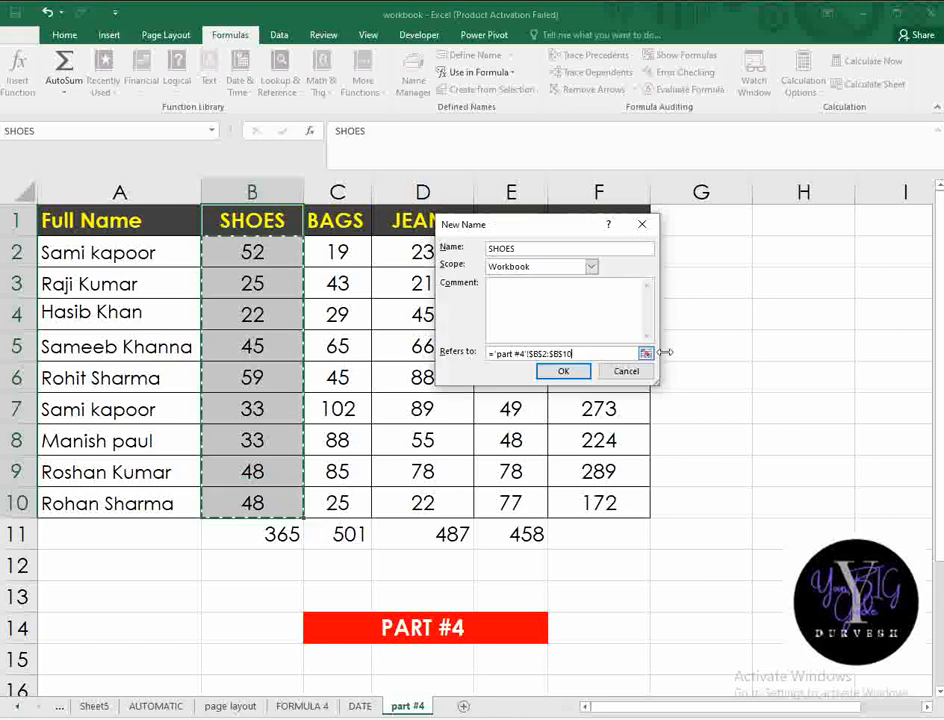
{"action": "left_click", "coordinate": [578, 373]}
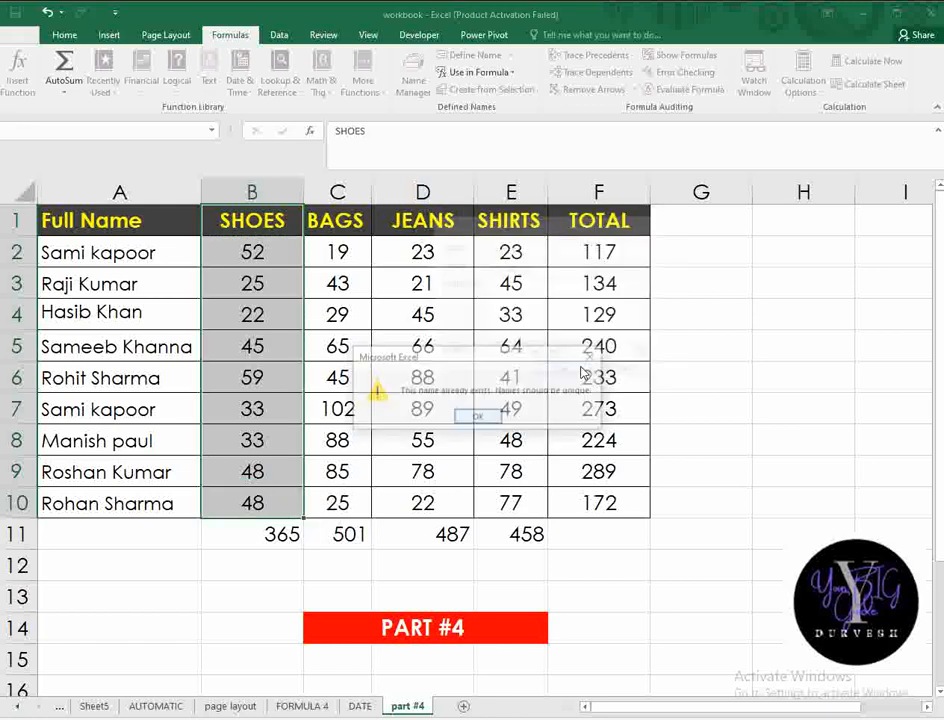
{"action": "left_click", "coordinate": [480, 417]}
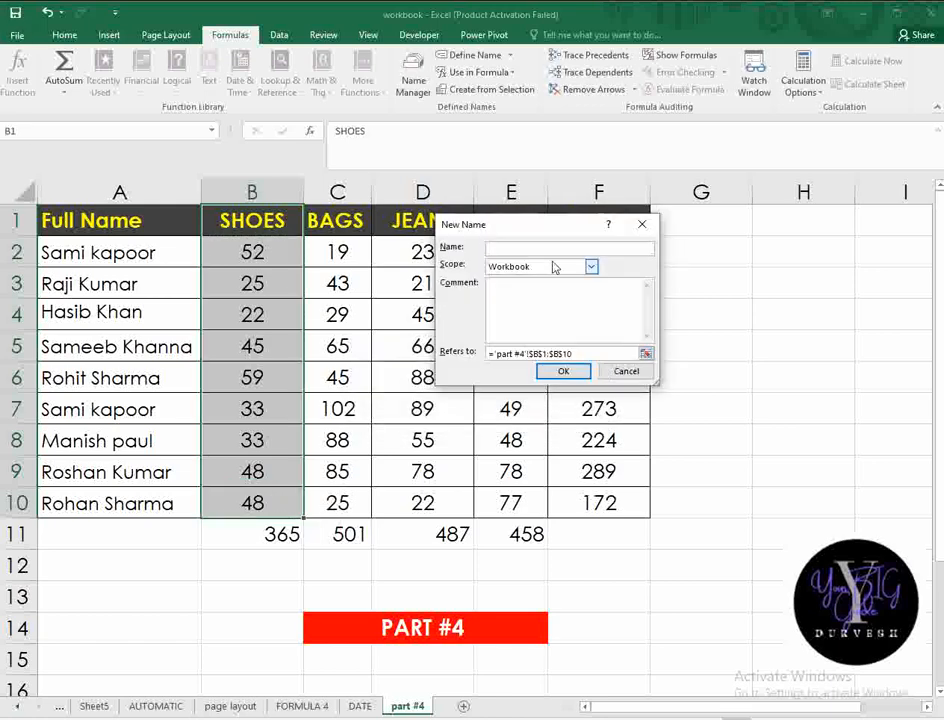
{"action": "left_click", "coordinate": [624, 371]}
Step: Delete all the defined names, from BAGS through TOTAL, in the Name Manager
{"action": "left_click", "coordinate": [747, 257]}
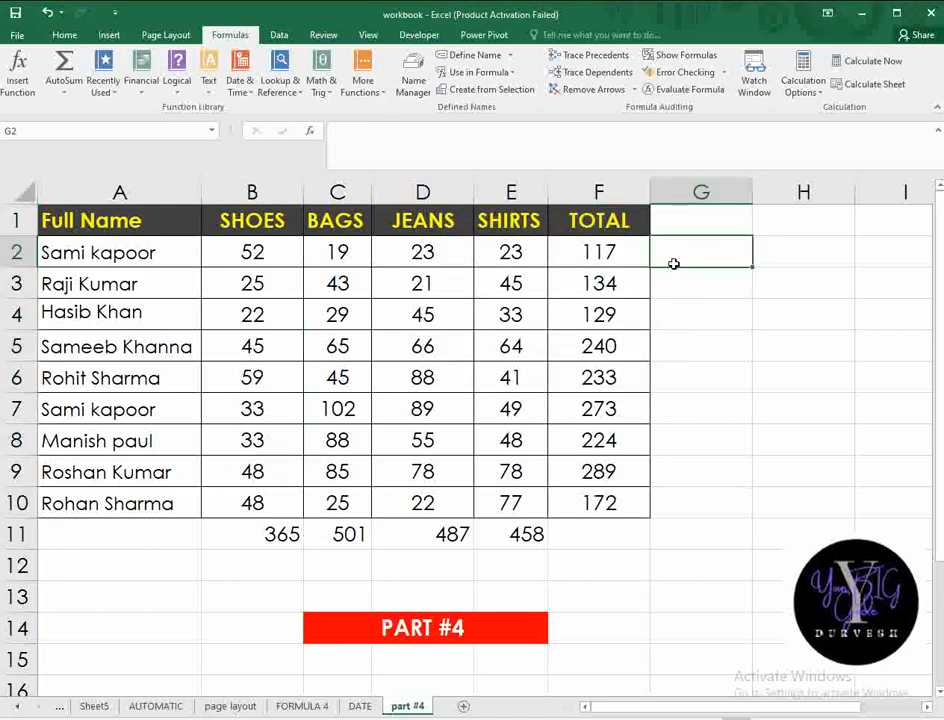
{"action": "left_click", "coordinate": [412, 86]}
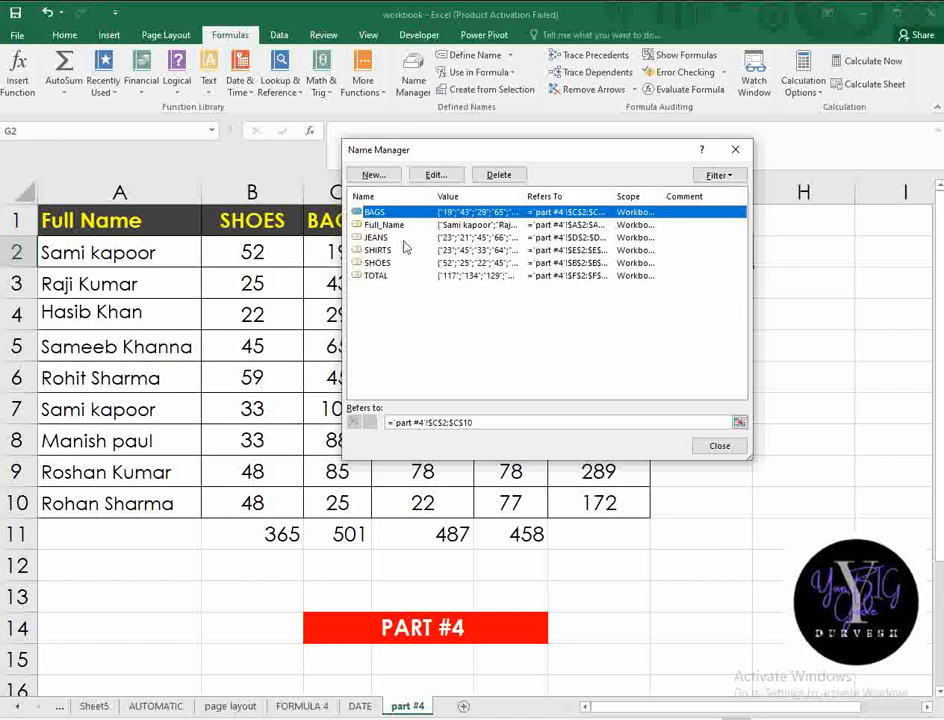
{"action": "key", "text": "shift+Down"}
{"action": "key", "text": "shift+Down"}
{"action": "key", "text": "shift+Down"}
{"action": "key", "text": "shift+Down"}
{"action": "key", "text": "shift+Down"}
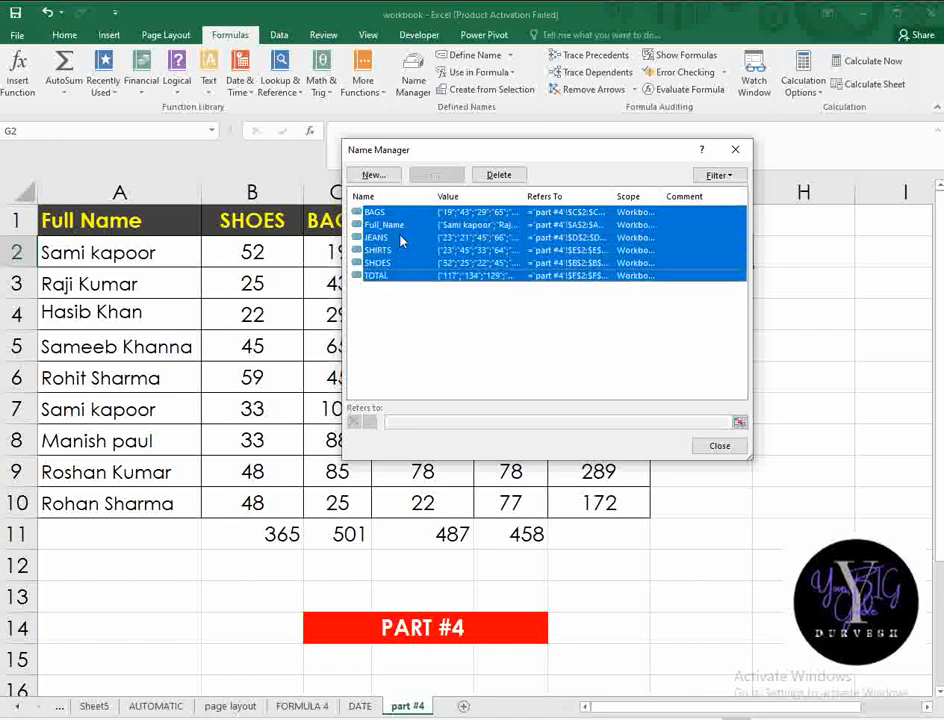
{"action": "left_click", "coordinate": [495, 176]}
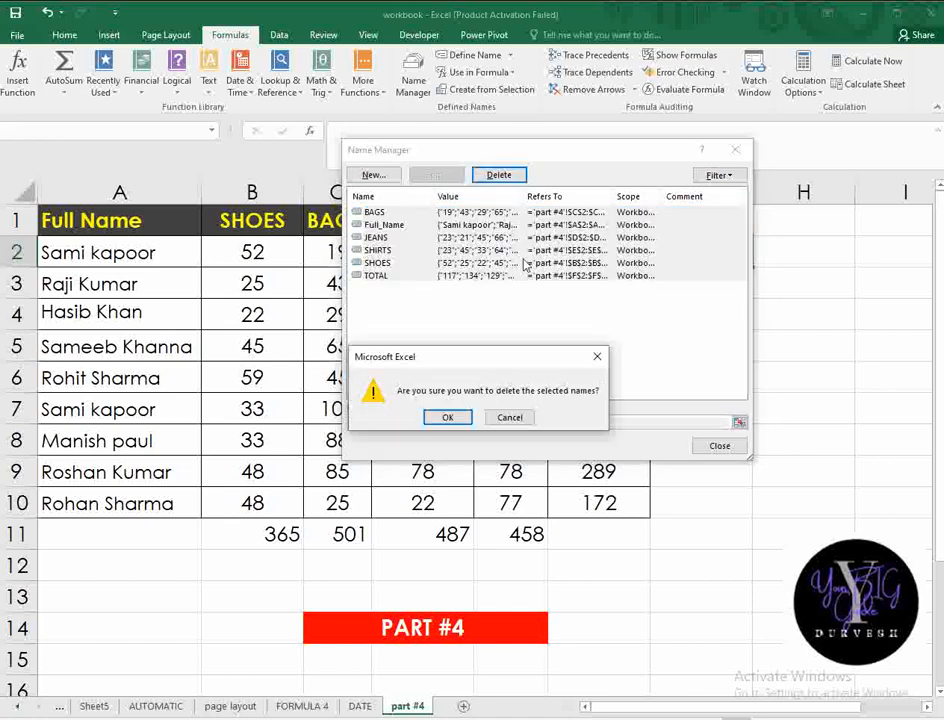
{"action": "left_click", "coordinate": [445, 418]}
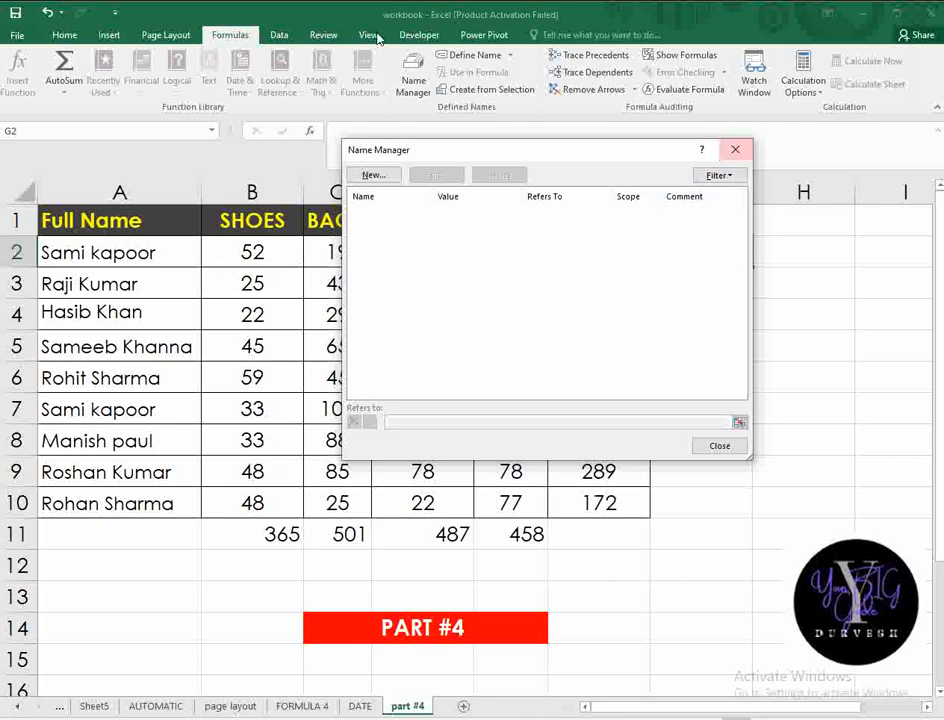
{"action": "left_click", "coordinate": [728, 151]}
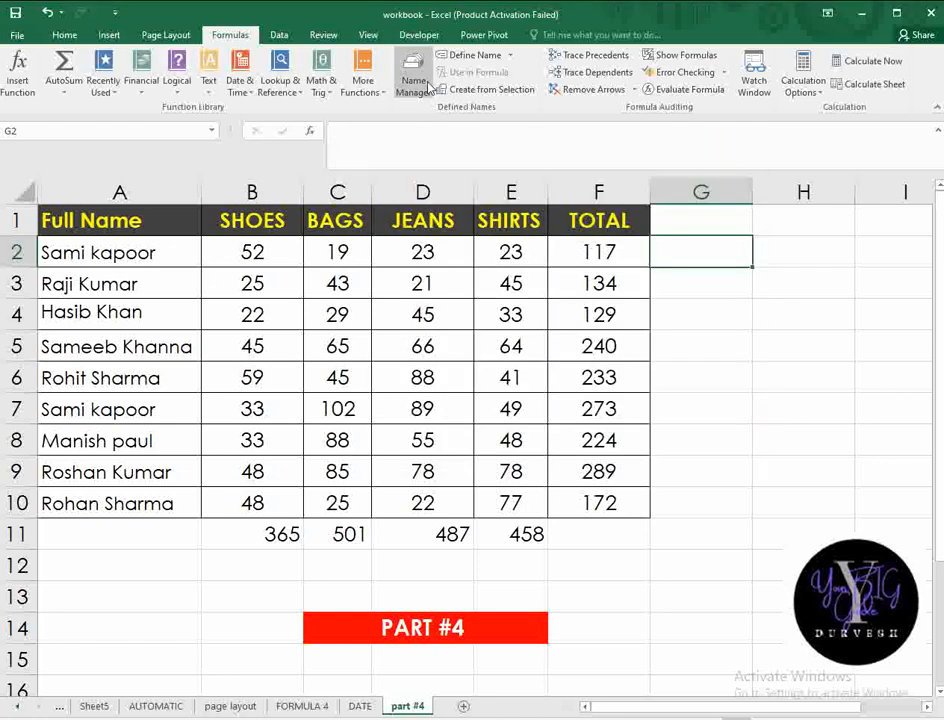
Step: Define a workbook-scoped name SHOES referring to B1:B10 on the part #4 sheet, using the Name Manager
{"action": "left_click", "coordinate": [413, 80]}
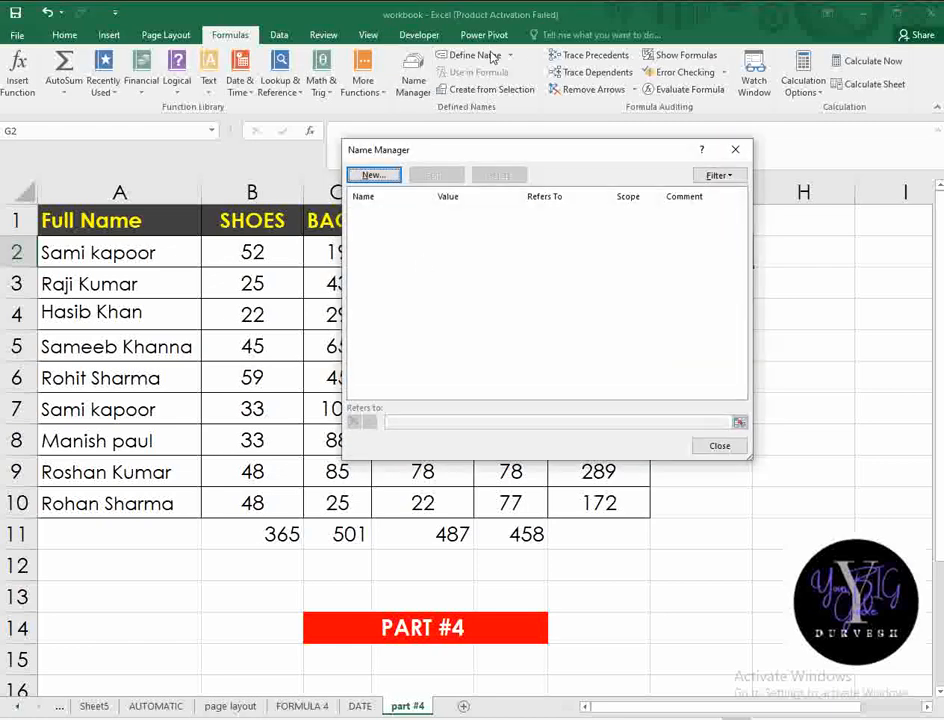
{"action": "left_click", "coordinate": [372, 177]}
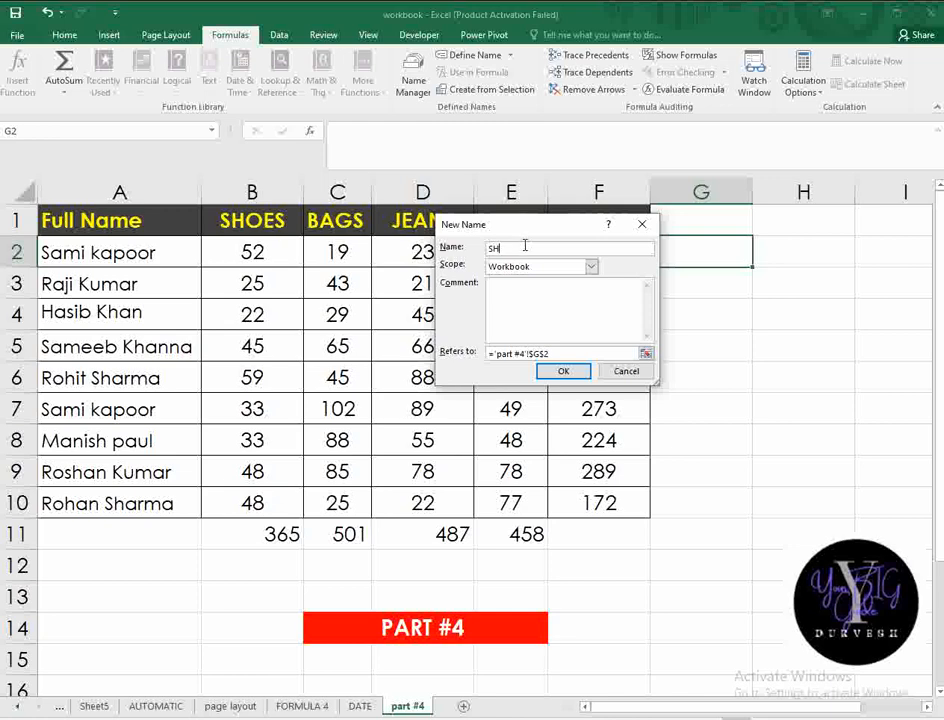
{"action": "left_click_drag", "start_coordinate": [555, 352], "coordinate": [487, 352]}
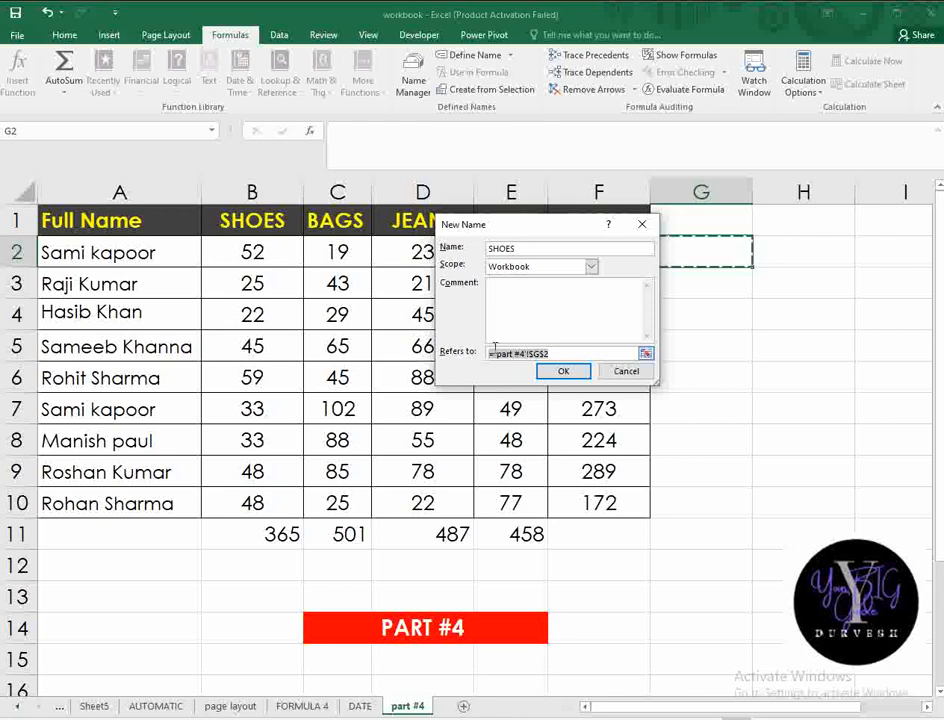
{"action": "key", "text": "BackSpace"}
{"action": "left_click_drag", "start_coordinate": [249, 219], "coordinate": [270, 500]}
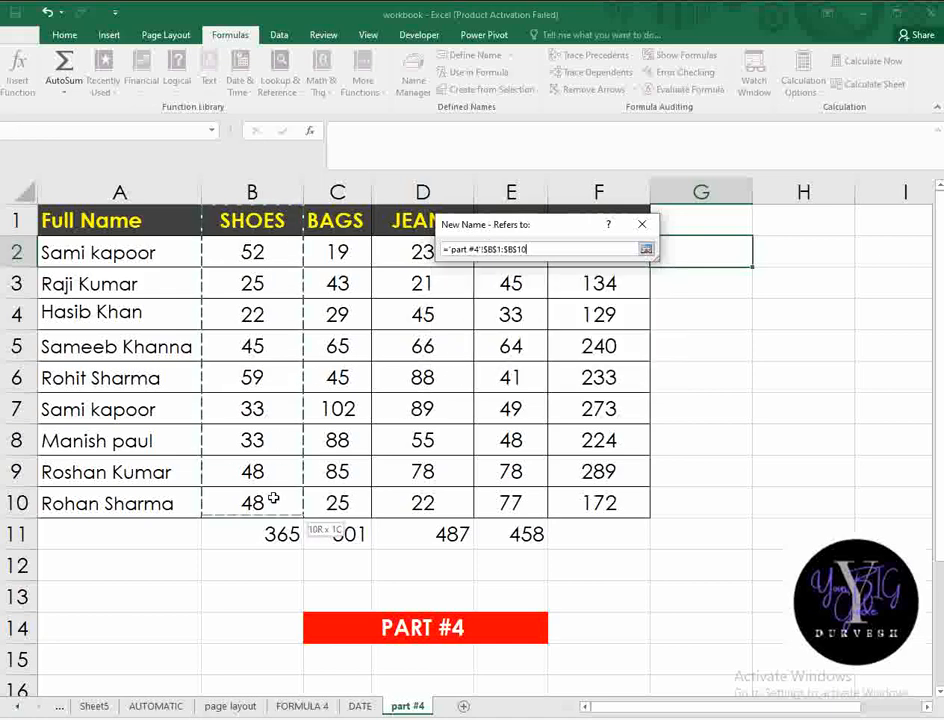
{"action": "left_click", "coordinate": [561, 372]}
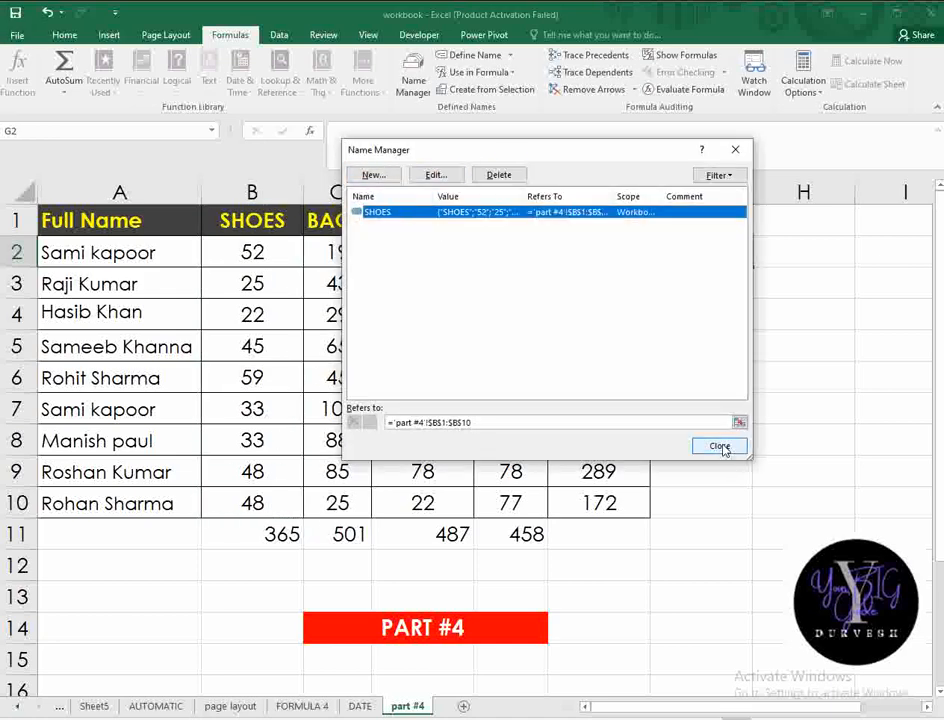
{"action": "left_click", "coordinate": [720, 446]}
{"action": "left_click", "coordinate": [722, 386]}
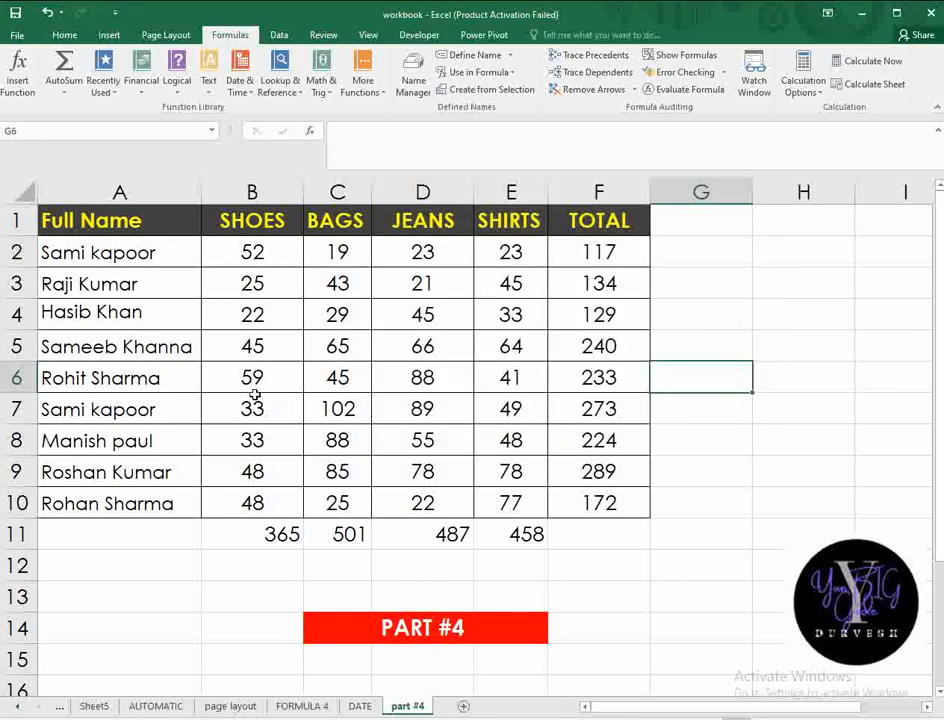
Step: Replace the SHOES column total in cell B11 with the formula =SUM(SHOES)
{"action": "left_click", "coordinate": [270, 533]}
{"action": "key", "text": "Delete"}
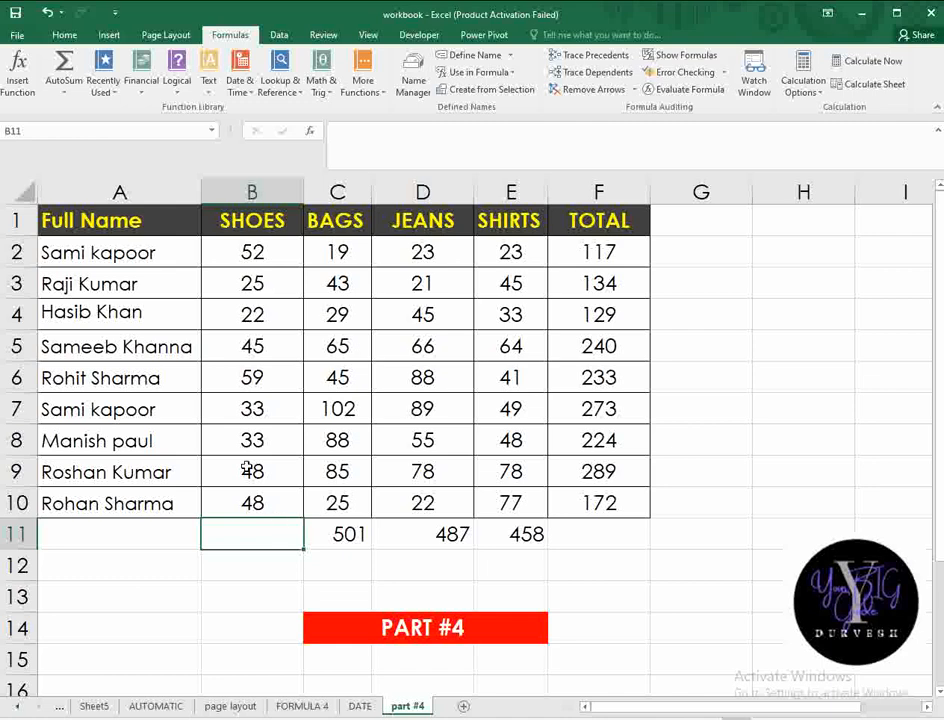
{"action": "type", "text": "=SUM"}
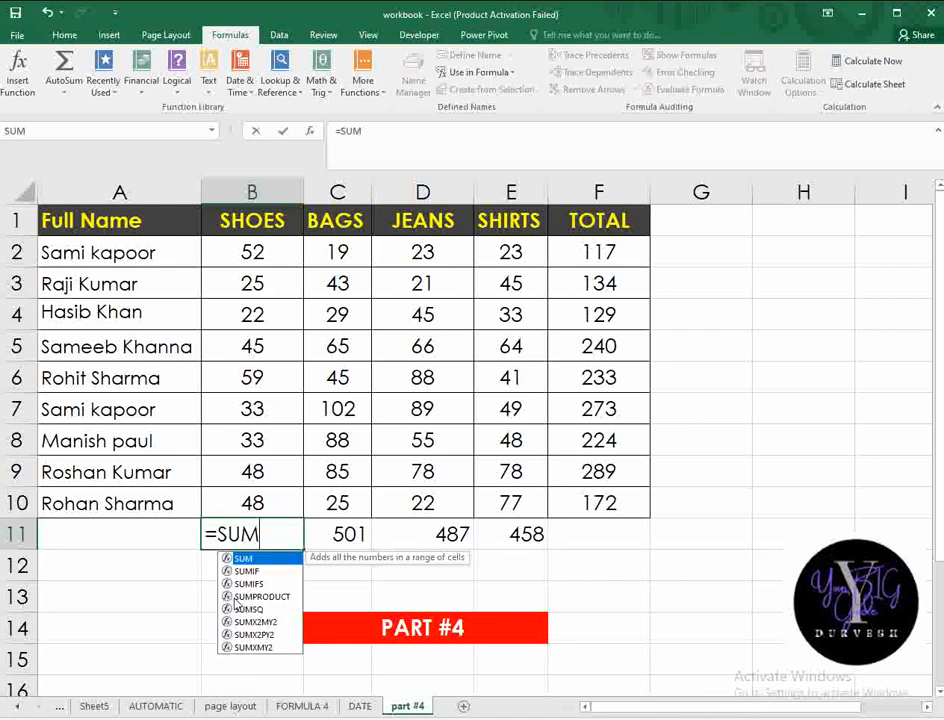
{"action": "type", "text": "(SH"}
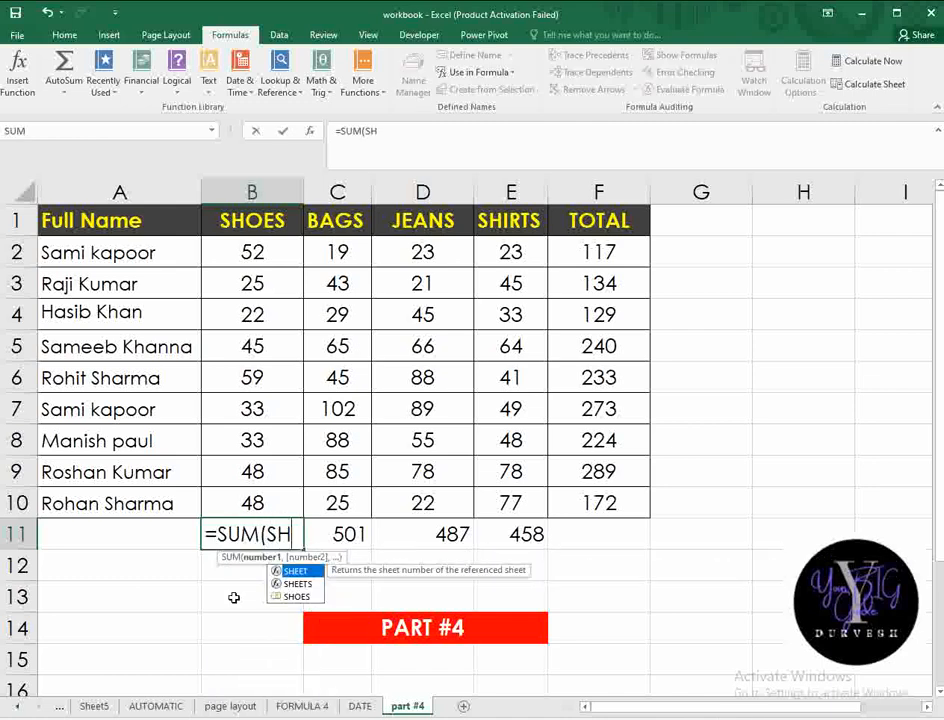
{"action": "type", "text": "O"}
{"action": "key", "text": "Tab"}
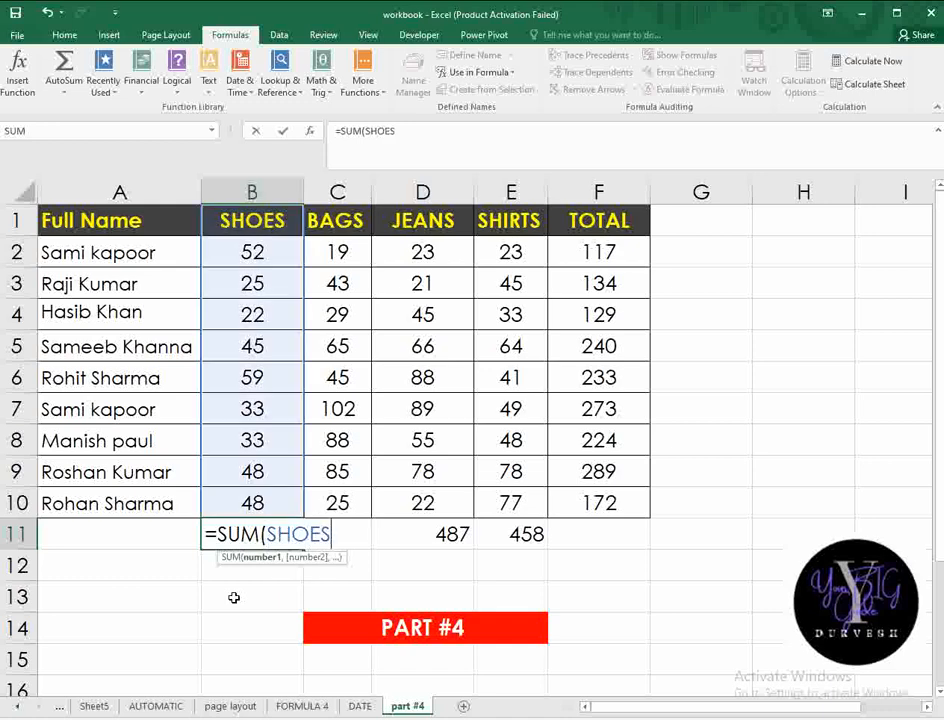
{"action": "type", "text": ")"}
{"action": "key", "text": "Return"}
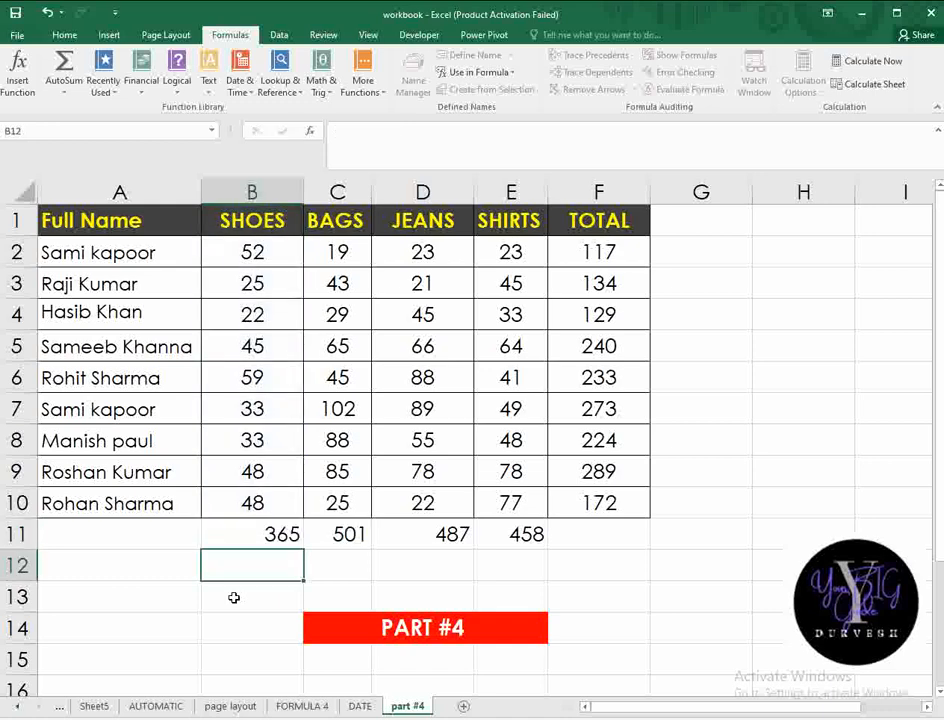
{"action": "left_click", "coordinate": [290, 530]}
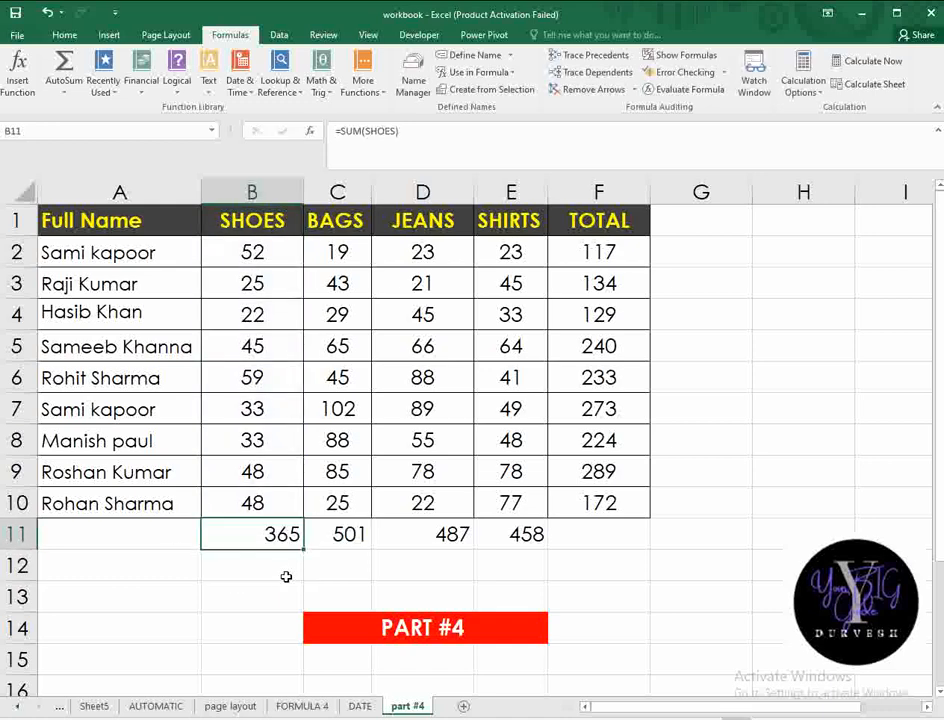
Step: Clear the column totals in B11 through E11
{"action": "key", "text": "Delete"}
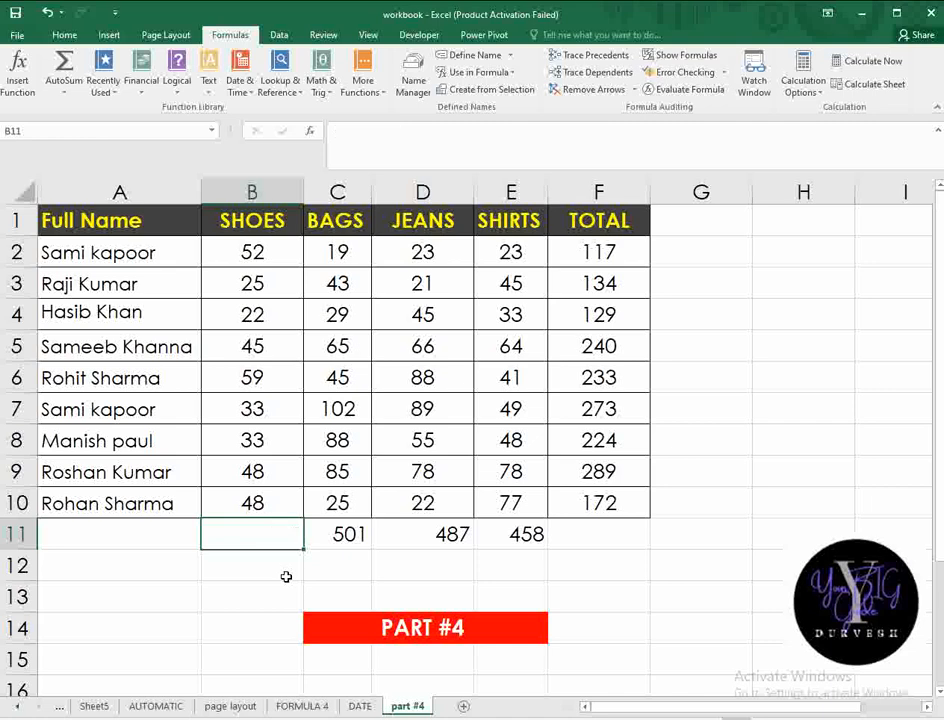
{"action": "left_click_drag", "start_coordinate": [350, 535], "coordinate": [516, 536]}
{"action": "key", "text": "Delete"}
{"action": "left_click", "coordinate": [581, 564]}
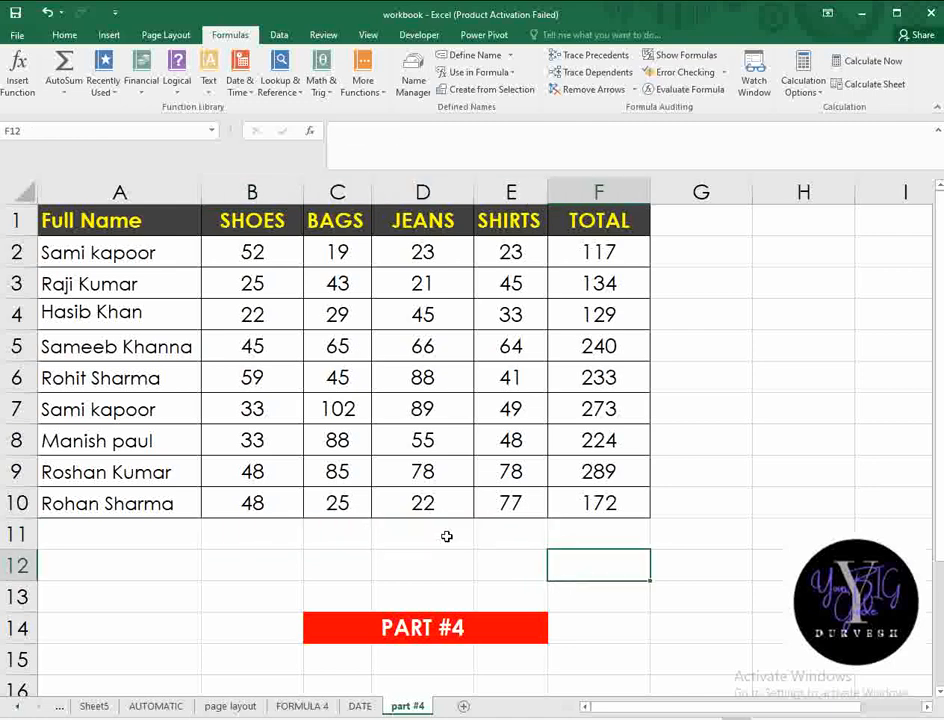
Step: Enter =SHOES in cell B11 by inserting the defined name with Use in Formula, and clear the cell
{"action": "left_click_drag", "start_coordinate": [258, 254], "coordinate": [253, 498]}
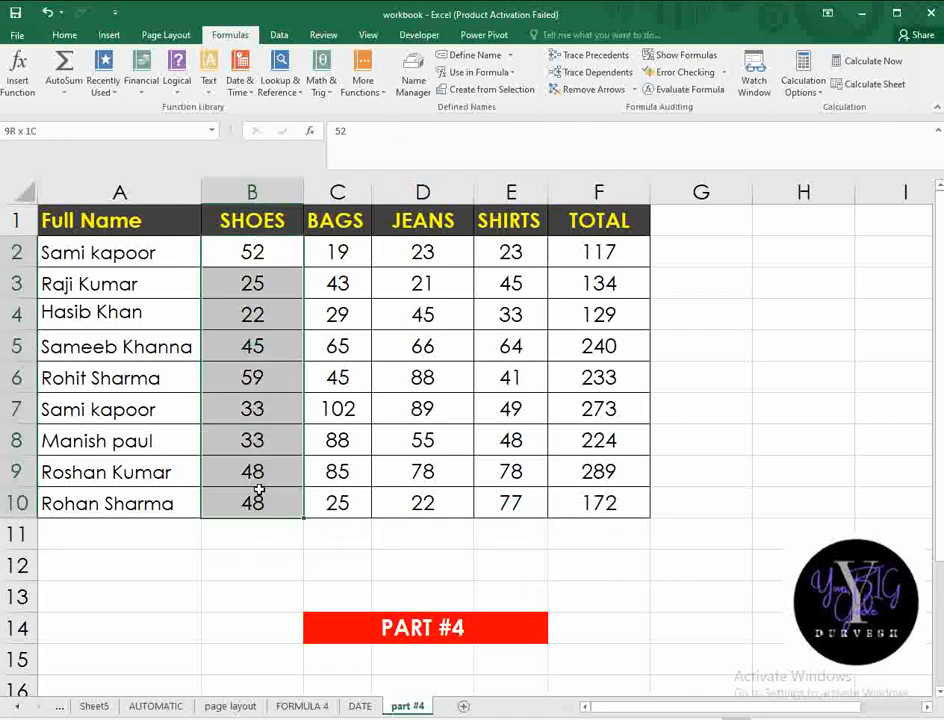
{"action": "left_click", "coordinate": [318, 541]}
{"action": "left_click", "coordinate": [276, 546]}
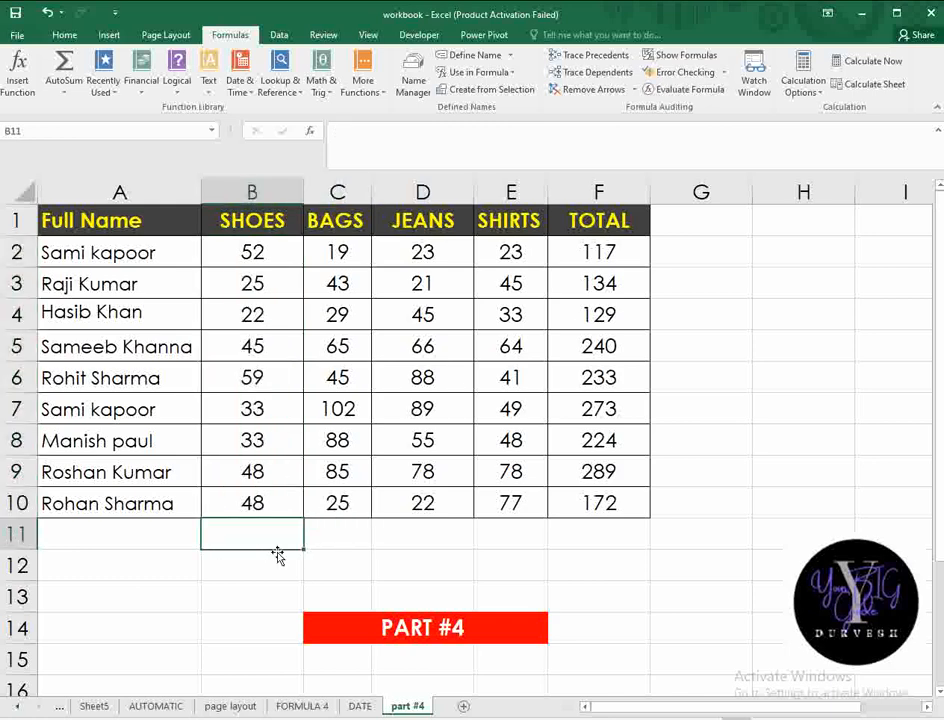
{"action": "left_click", "coordinate": [498, 73]}
{"action": "left_click", "coordinate": [472, 91]}
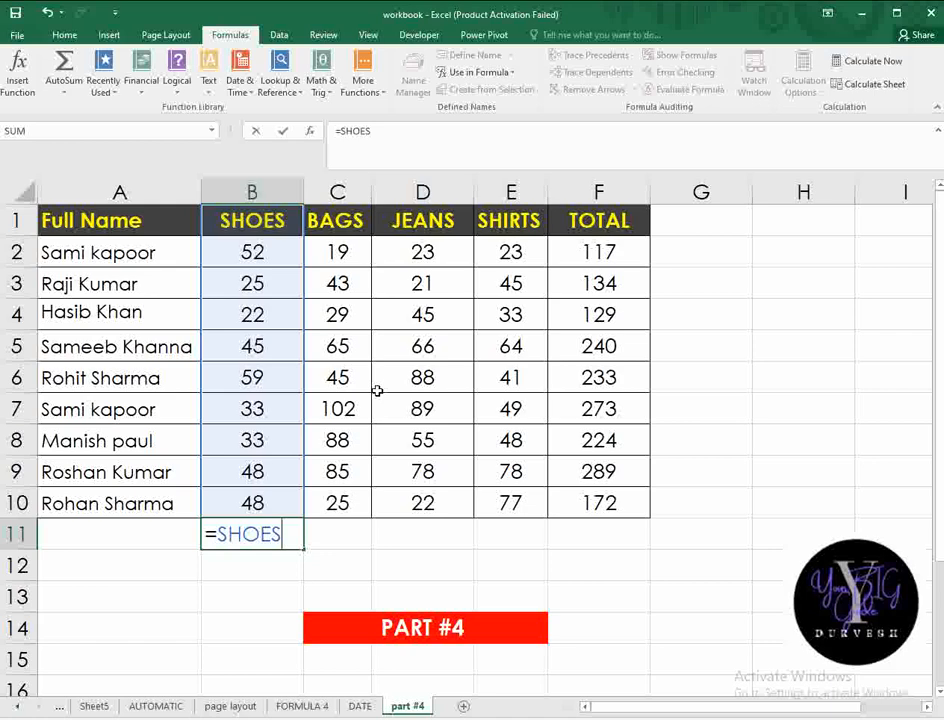
{"action": "key", "text": "Left"}
{"action": "left_click", "coordinate": [297, 537]}
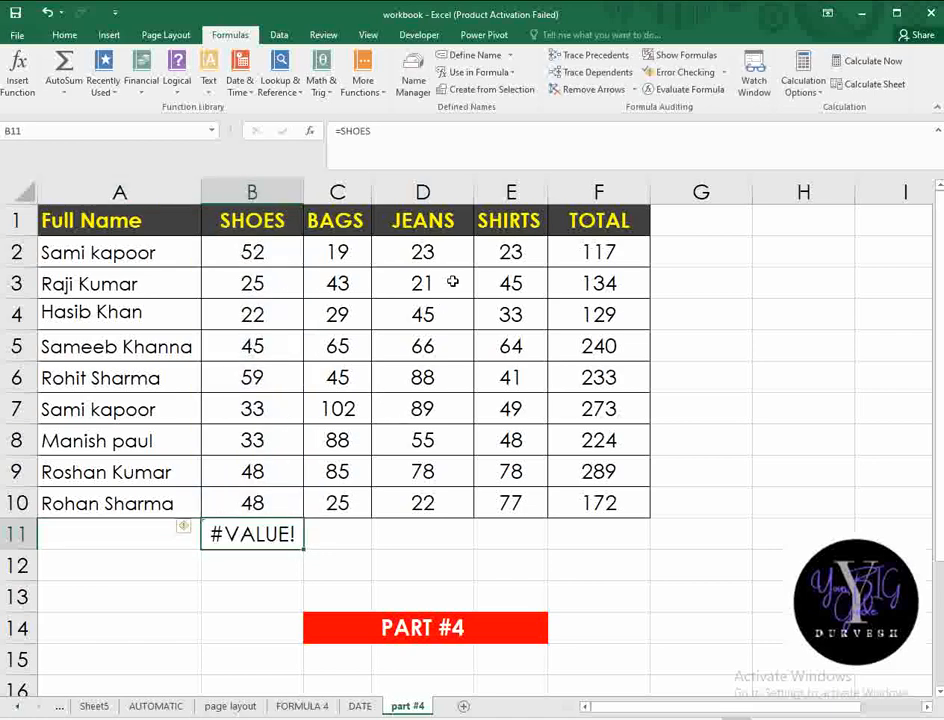
{"action": "key", "text": "Delete"}
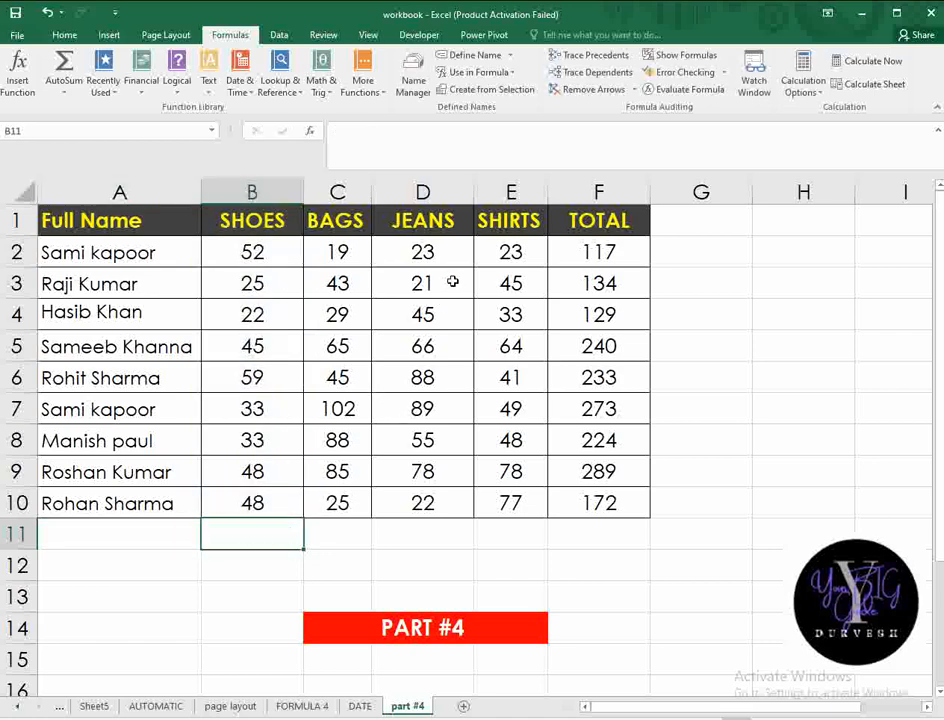
Step: Insert the defined name SHOES into cell B11 with Use in Formula and wrap it into =SUM(SHOES)
{"action": "left_click", "coordinate": [476, 72]}
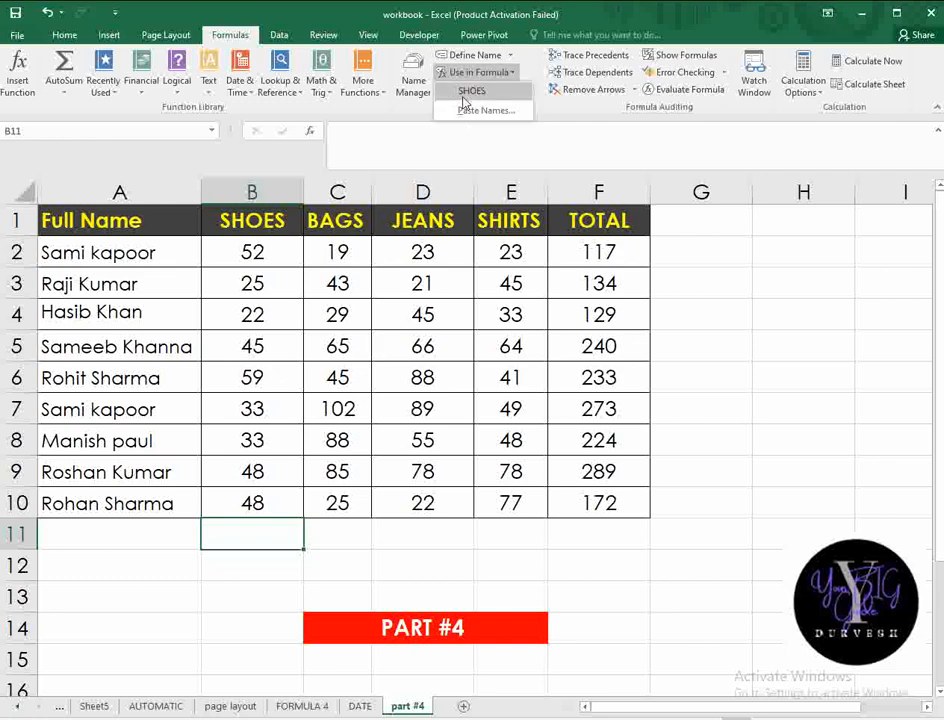
{"action": "left_click", "coordinate": [468, 91]}
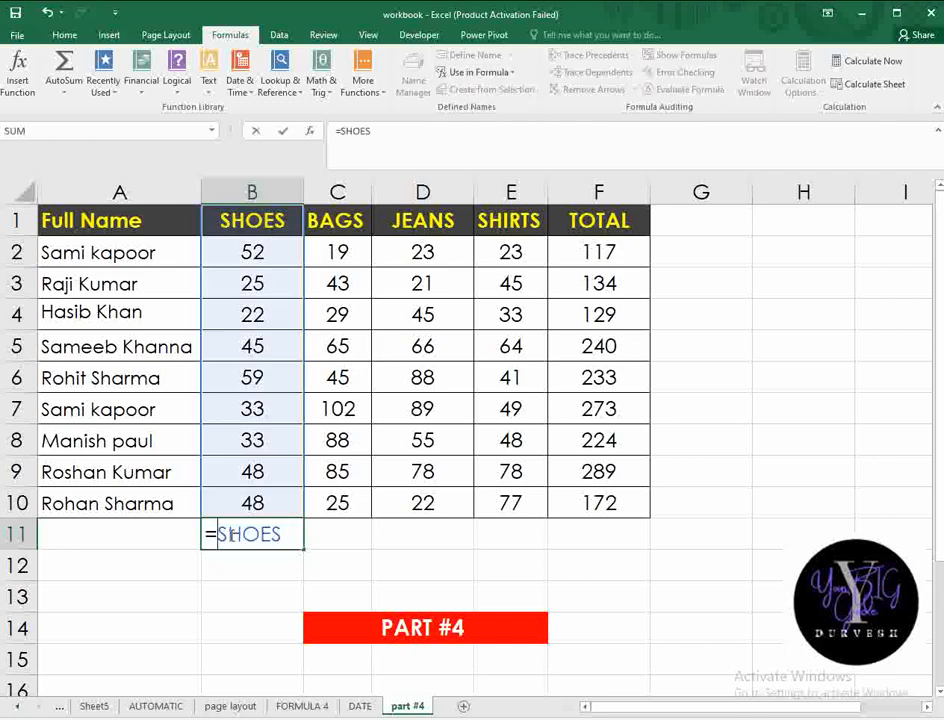
{"action": "type", "text": "SUM"}
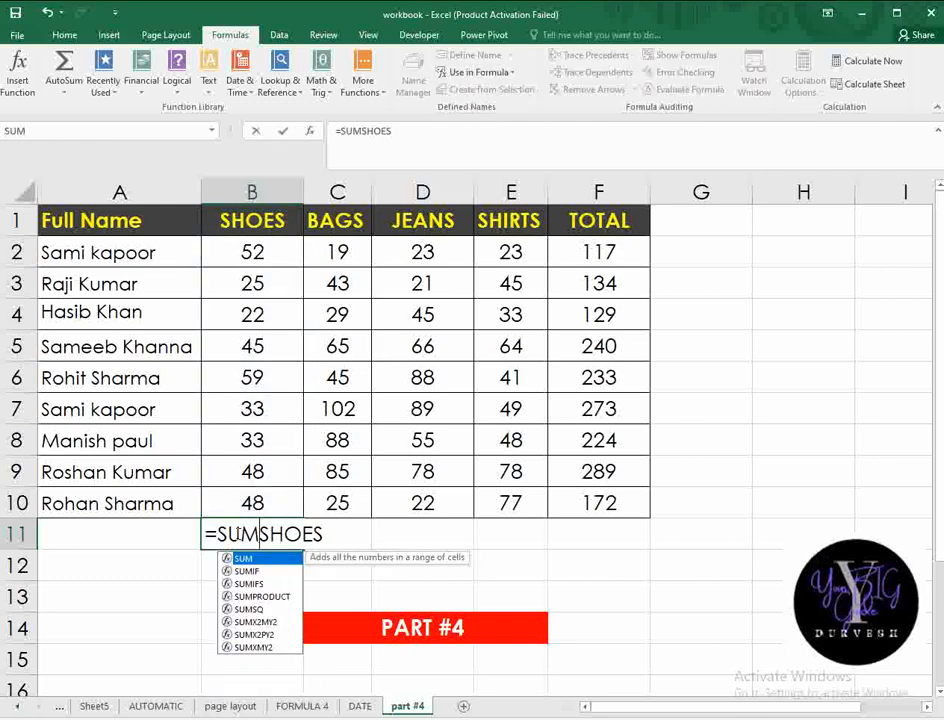
{"action": "type", "text": "("}
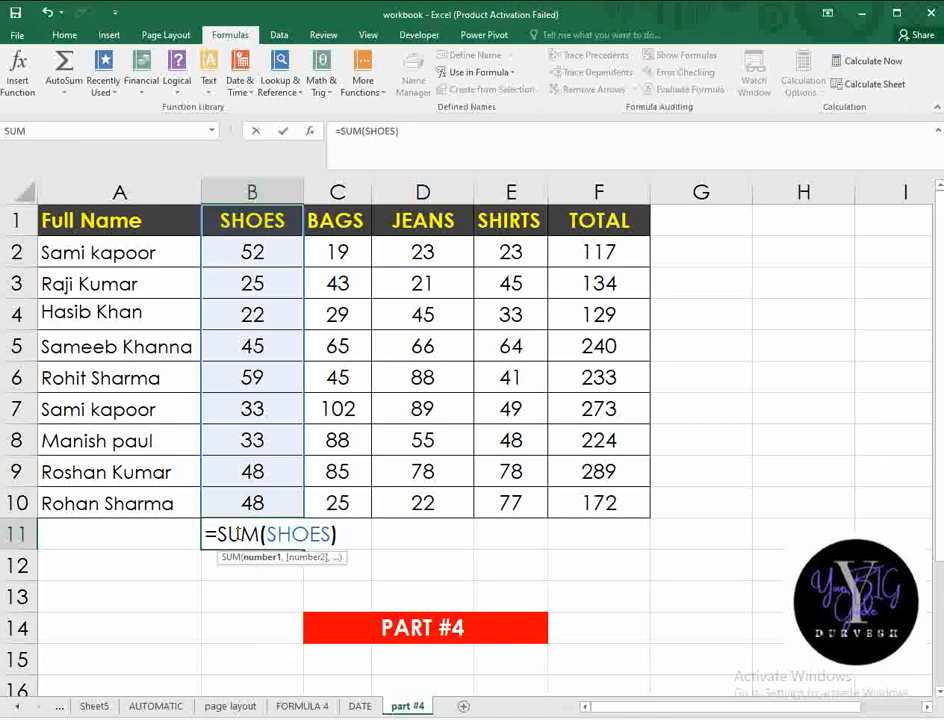
{"action": "key", "text": "Return"}
{"action": "left_click", "coordinate": [258, 534]}
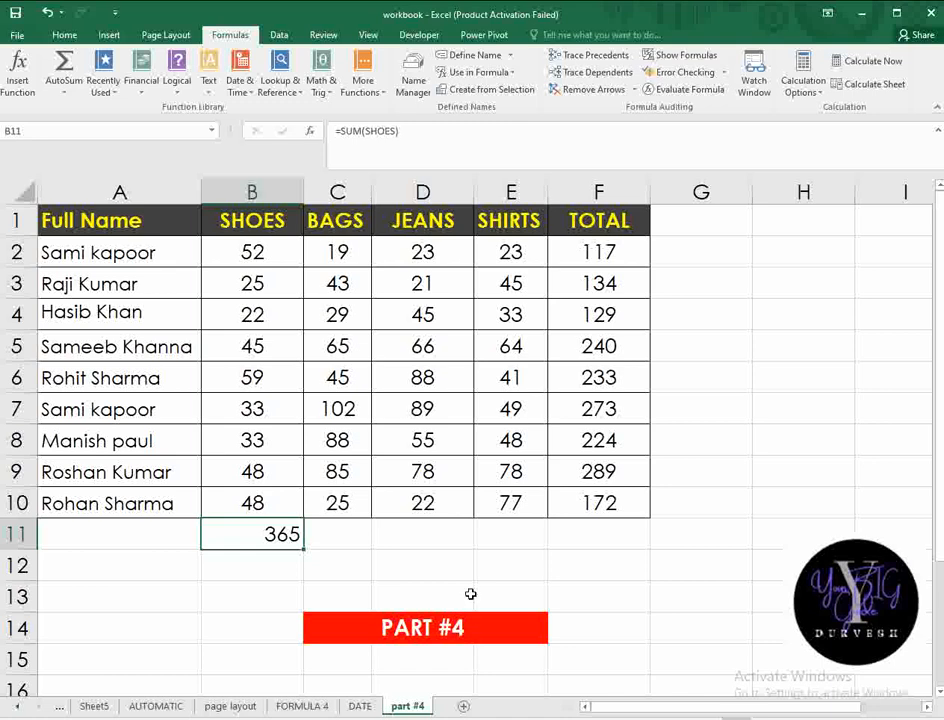
Step: Replace the formula in B11 with an AutoSum of B2:B10 and fill it across to F11
{"action": "key", "text": "F2"}
{"action": "key", "text": "Return"}
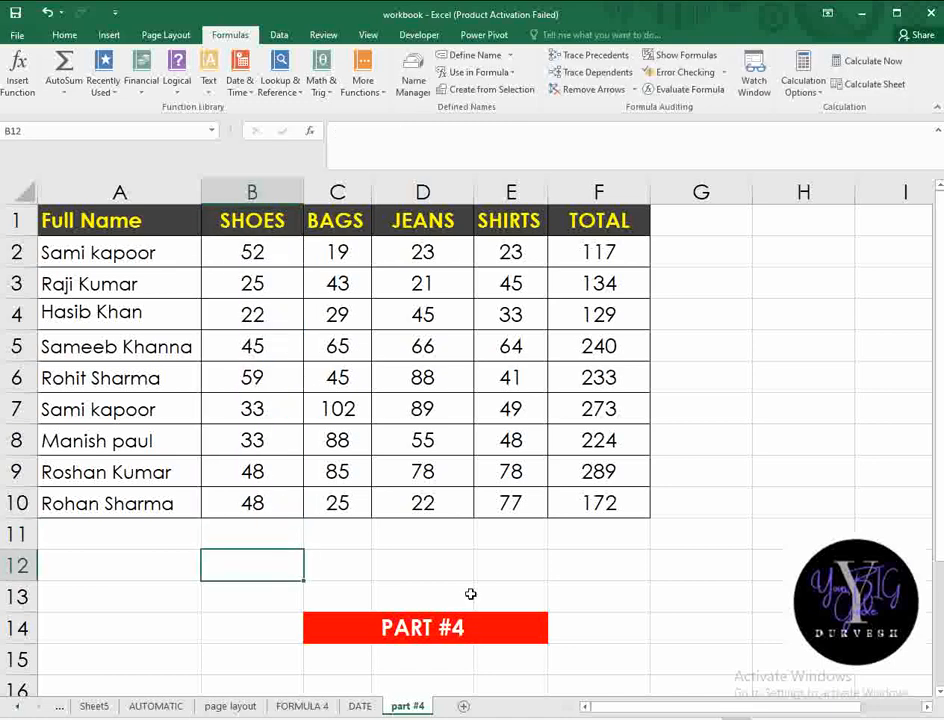
{"action": "key", "text": "Up"}
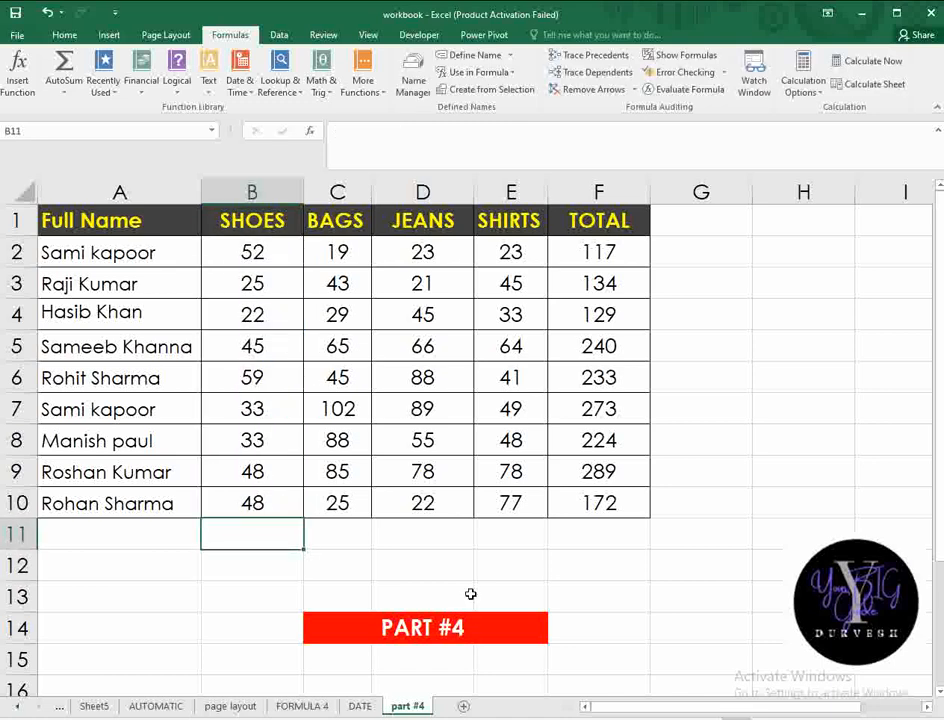
{"action": "key", "text": "alt+equal"}
{"action": "key", "text": "Return"}
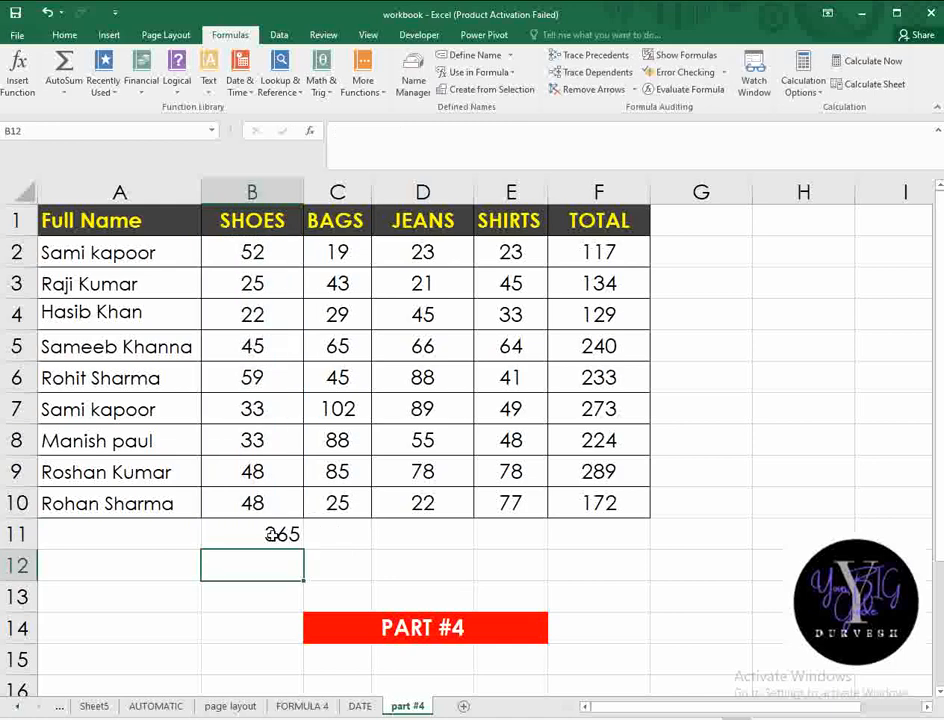
{"action": "left_click_drag", "start_coordinate": [272, 534], "coordinate": [681, 531]}
{"action": "key", "text": "ctrl+r"}
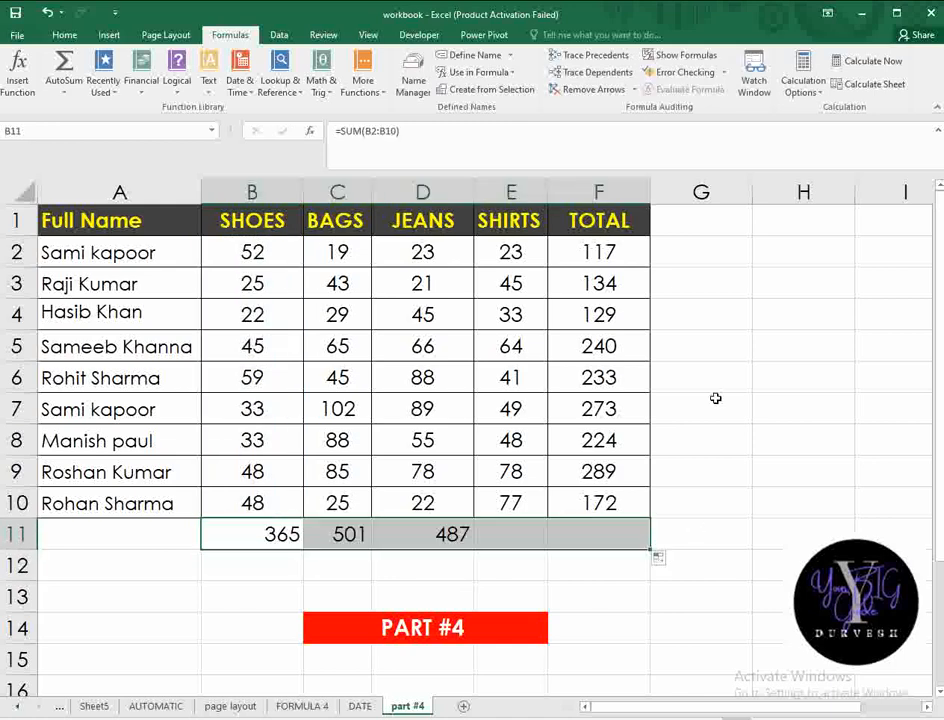
{"action": "left_click", "coordinate": [717, 381]}
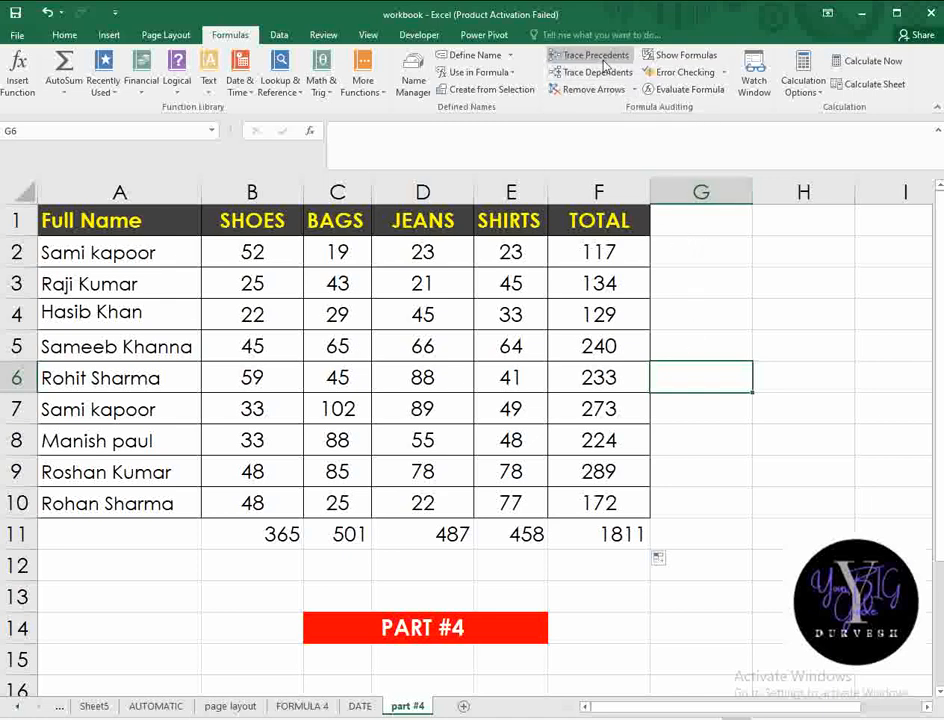
Step: Trace the precedents of the first row's TOTAL in cell F2
{"action": "left_click", "coordinate": [690, 288]}
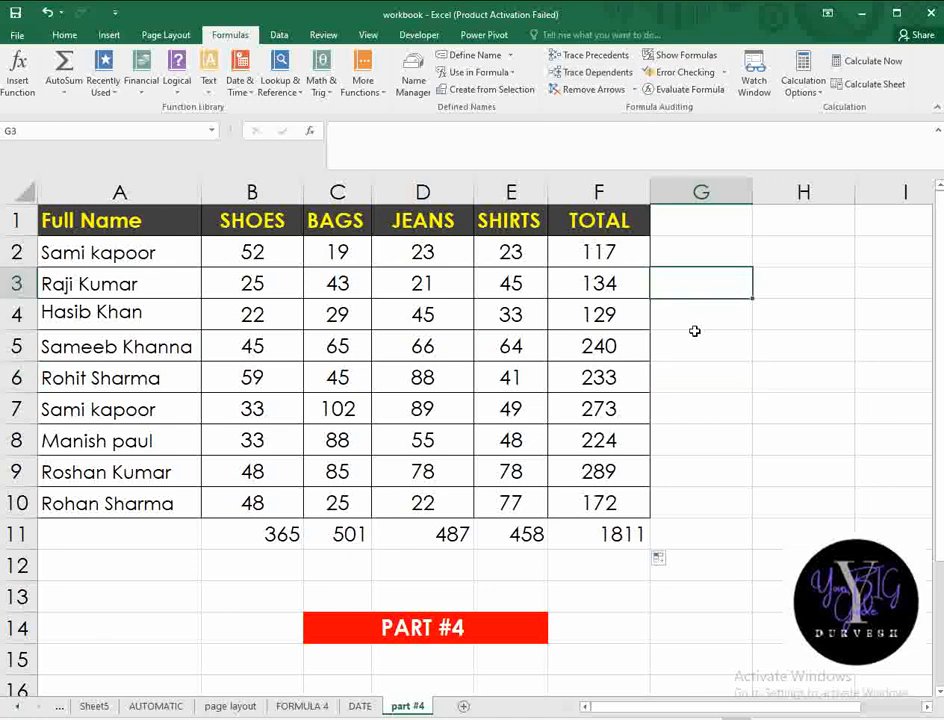
{"action": "left_click", "coordinate": [601, 263]}
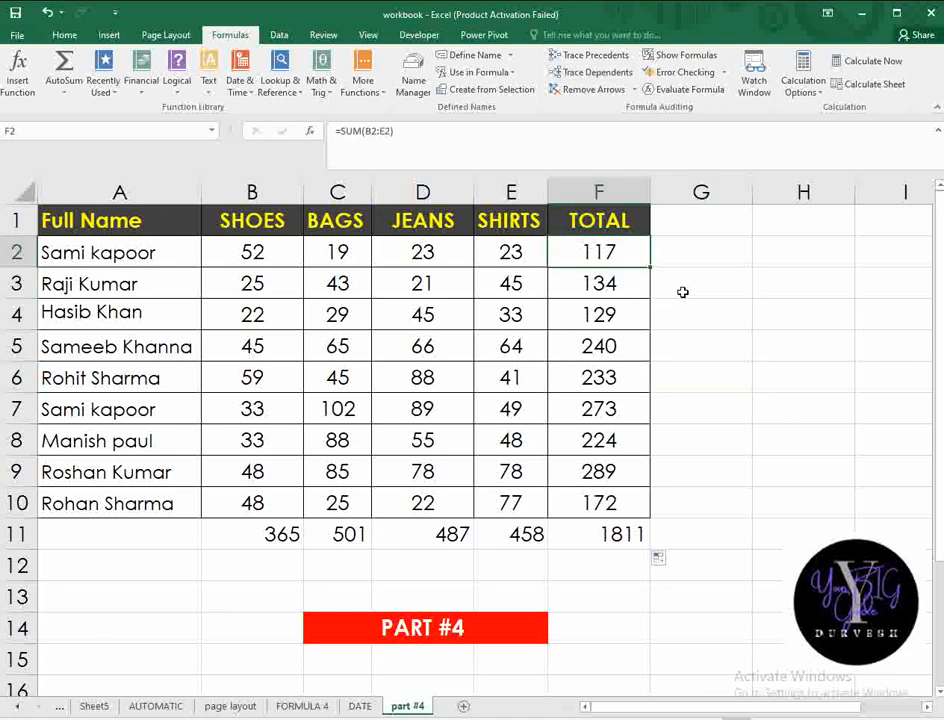
{"action": "left_click", "coordinate": [592, 55]}
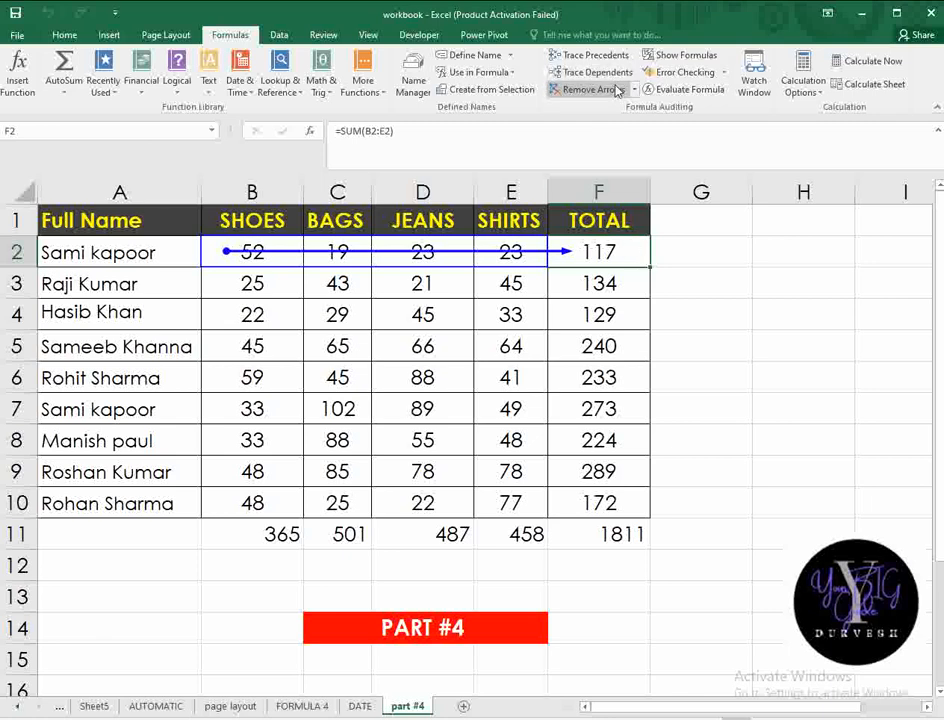
Step: Trace the dependents of the SHOES value in cell B5, and remove all the tracer arrows
{"action": "left_click", "coordinate": [285, 348]}
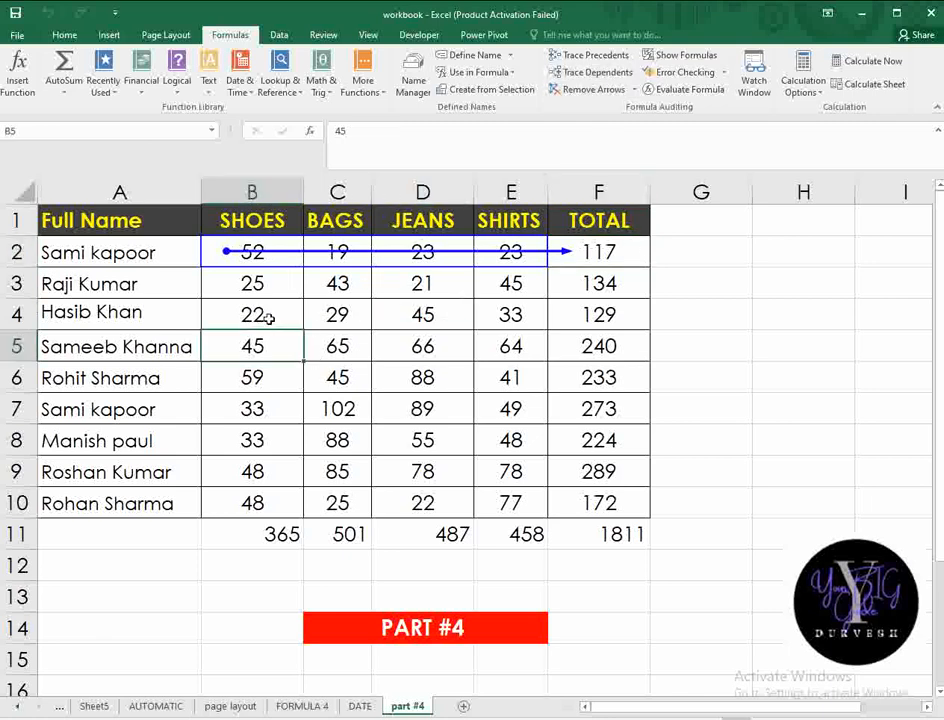
{"action": "left_click", "coordinate": [616, 82]}
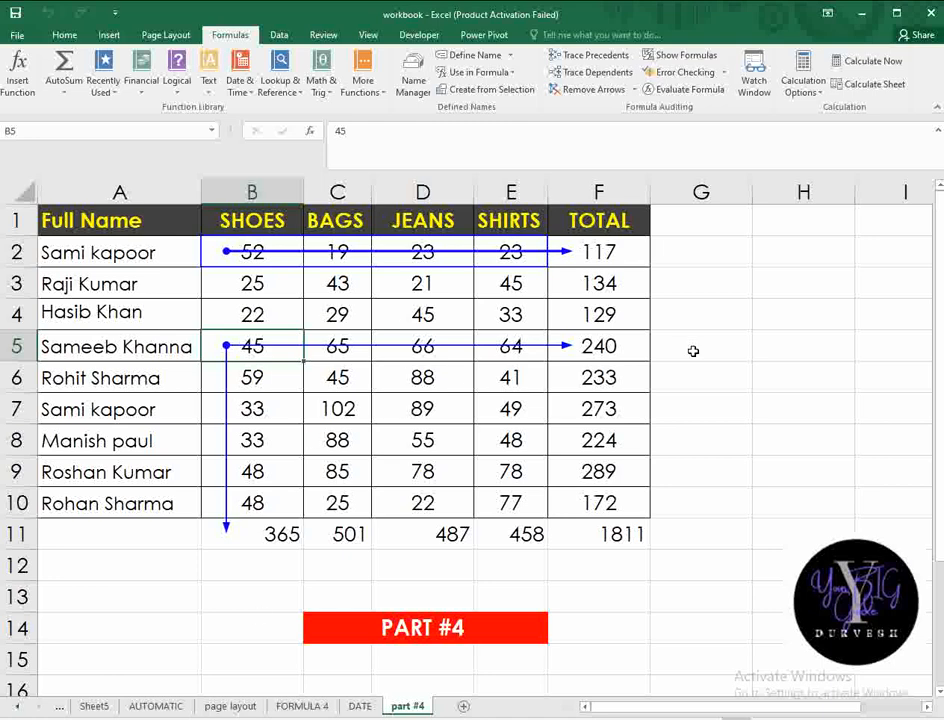
{"action": "left_click", "coordinate": [560, 89]}
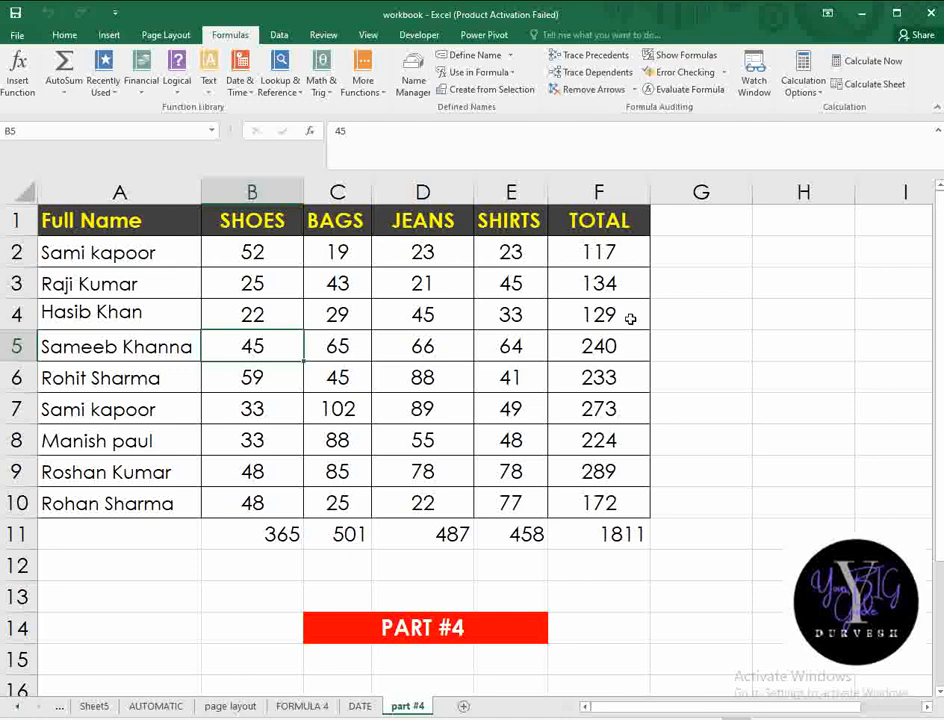
Step: Trace the precedents of the SHOES total in B11 and the dependents of E2, and remove all the arrows
{"action": "left_click", "coordinate": [270, 534]}
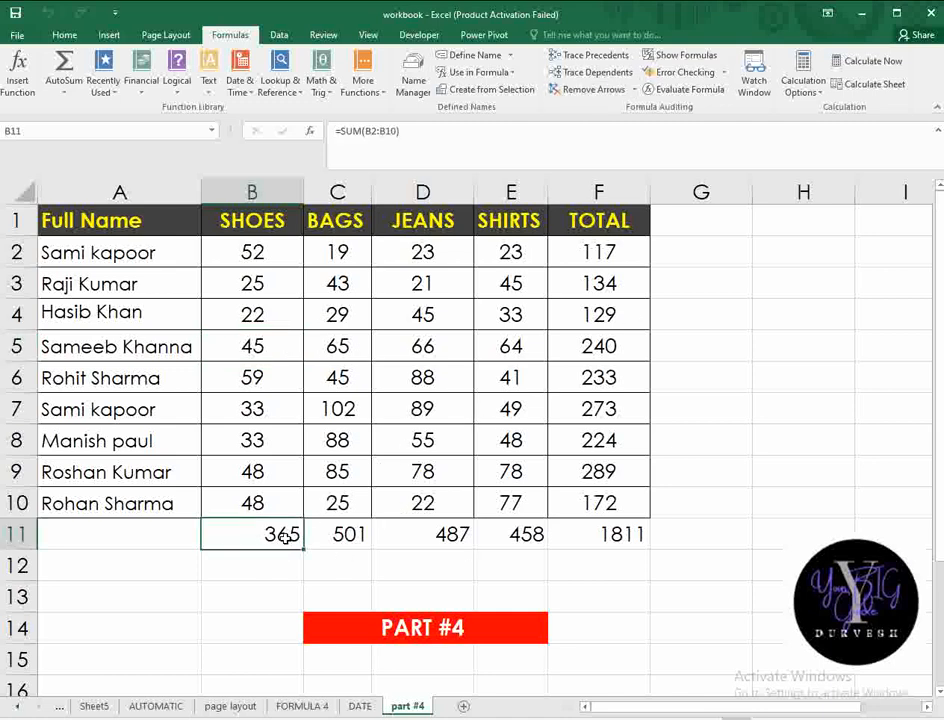
{"action": "left_click", "coordinate": [596, 56]}
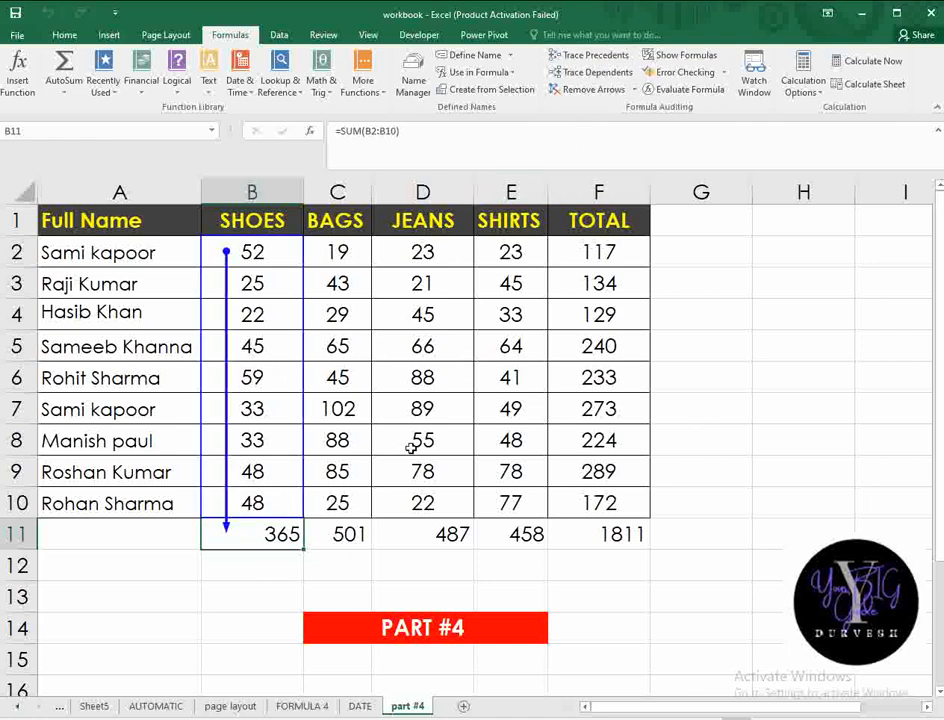
{"action": "left_click", "coordinate": [532, 261]}
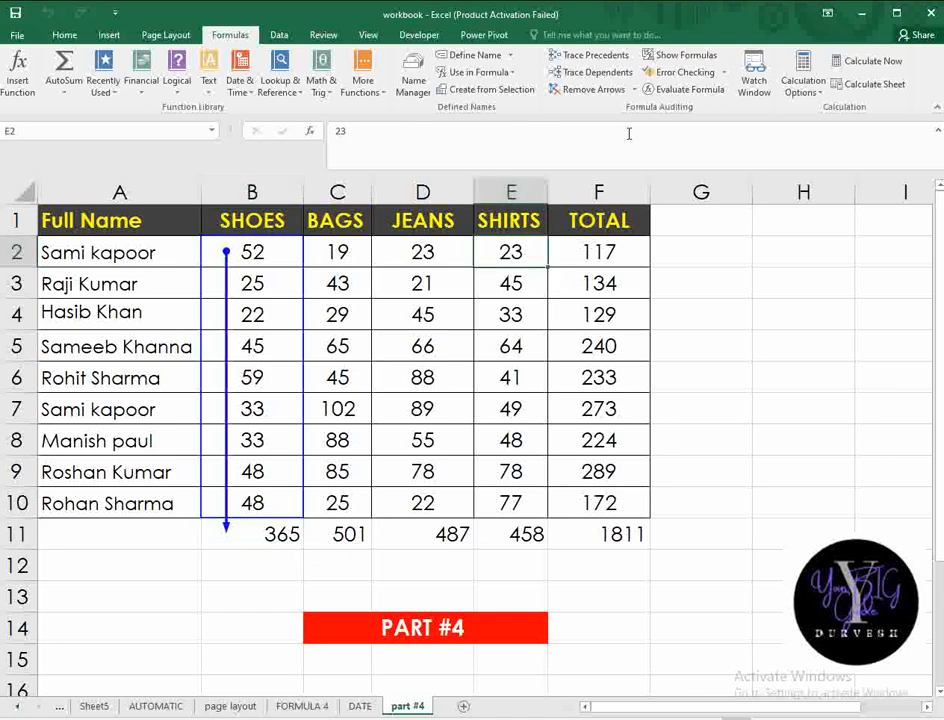
{"action": "left_click", "coordinate": [594, 72]}
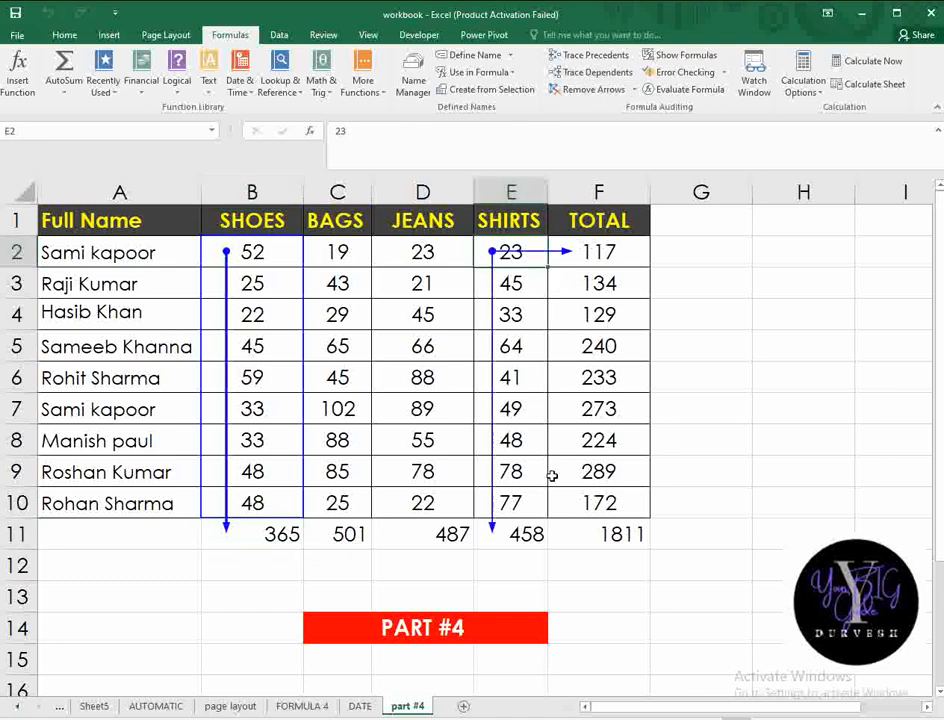
{"action": "left_click", "coordinate": [590, 89]}
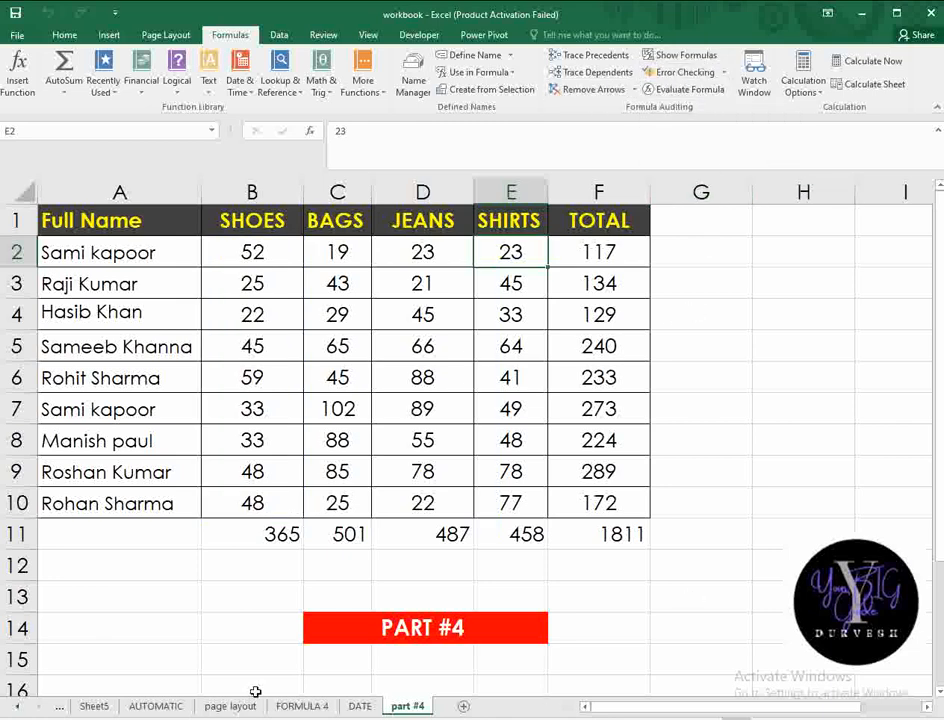
Step: Display the formulas in the sheet's cells and switch back to showing their results
{"action": "left_click", "coordinate": [682, 55]}
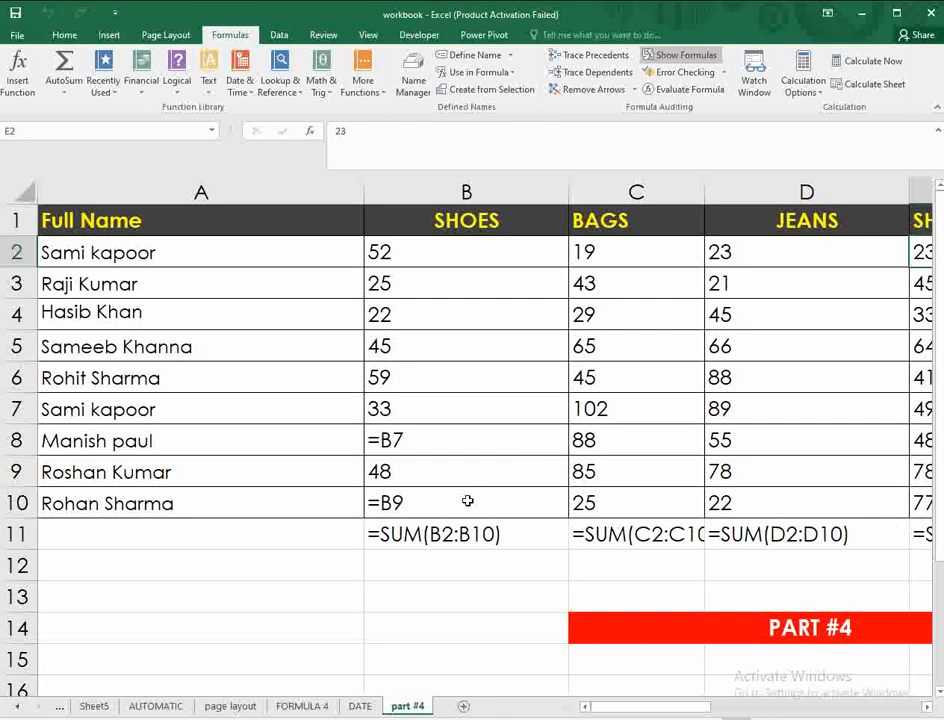
{"action": "left_click", "coordinate": [682, 55]}
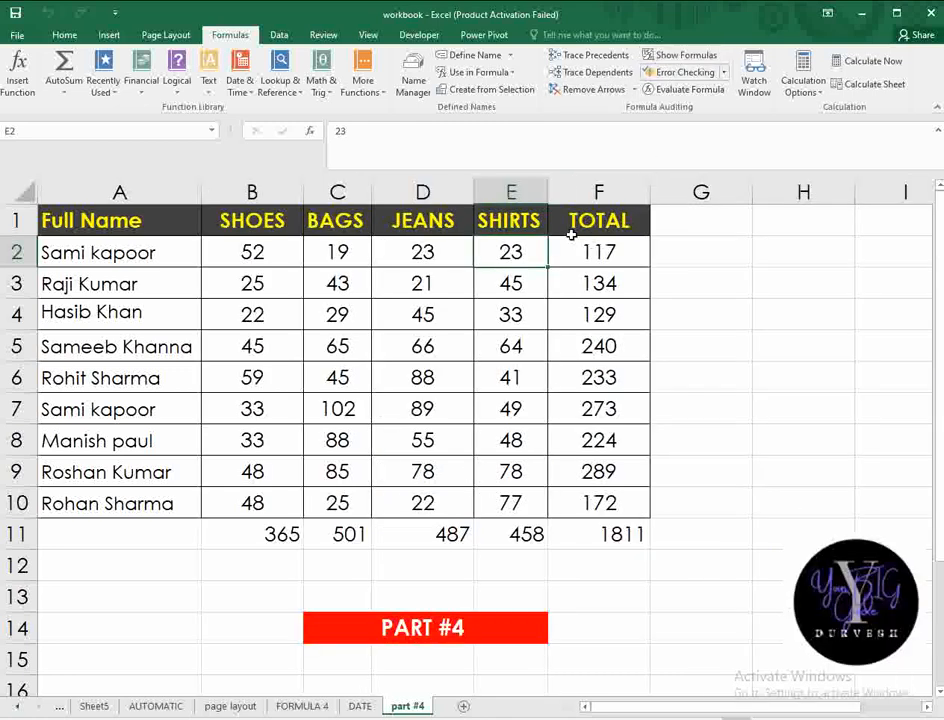
Step: Run error checking on the sheet, and repeat it with the range B1:F11 selected
{"action": "left_click", "coordinate": [686, 72]}
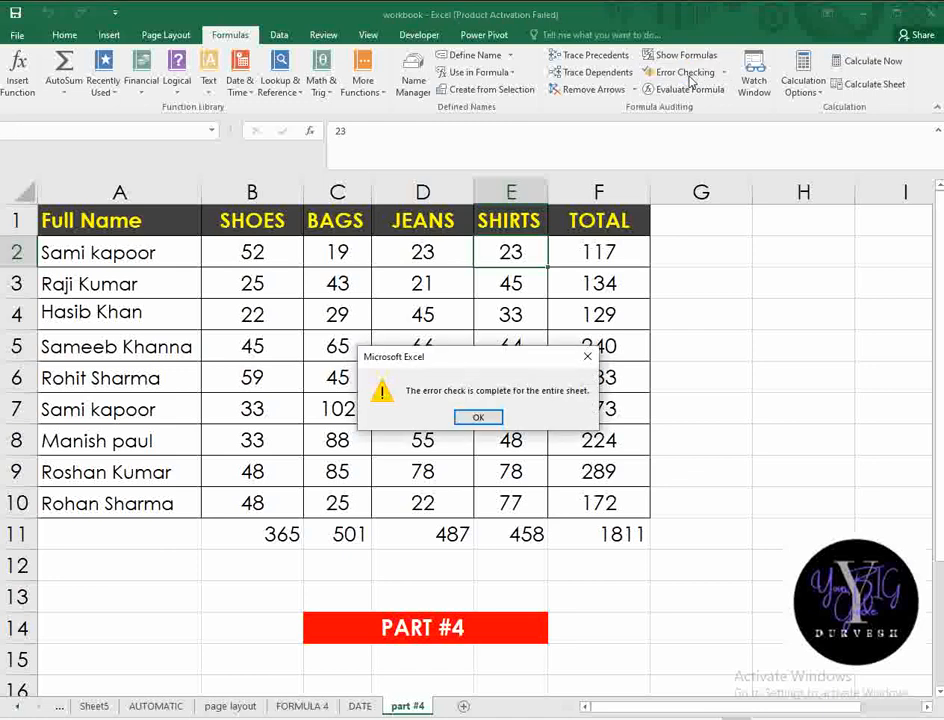
{"action": "left_click", "coordinate": [587, 356]}
{"action": "left_click", "coordinate": [700, 346]}
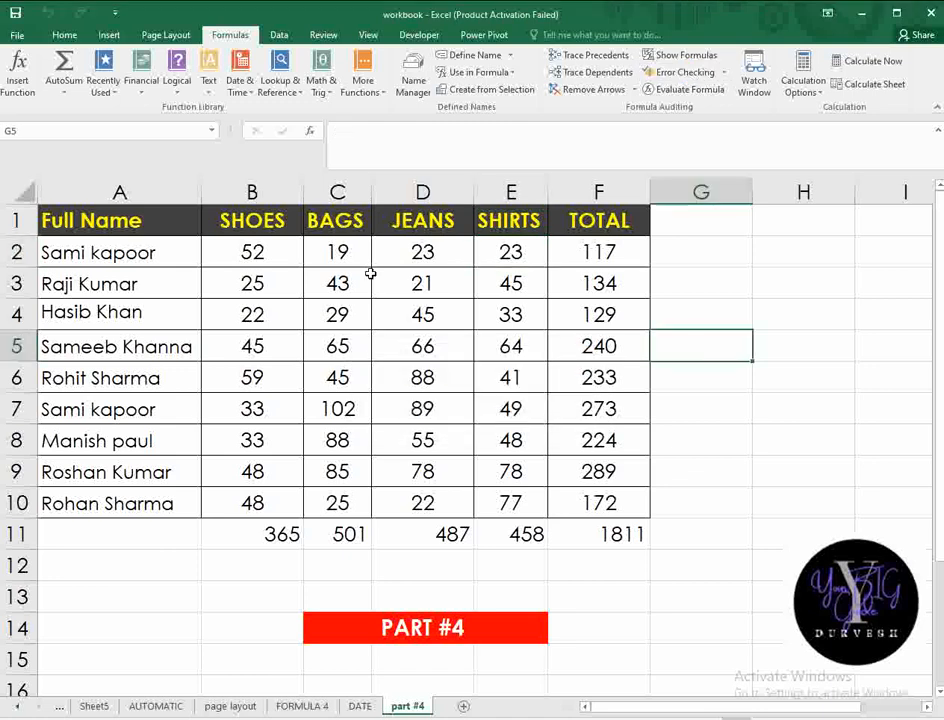
{"action": "left_click_drag", "start_coordinate": [236, 228], "coordinate": [617, 533]}
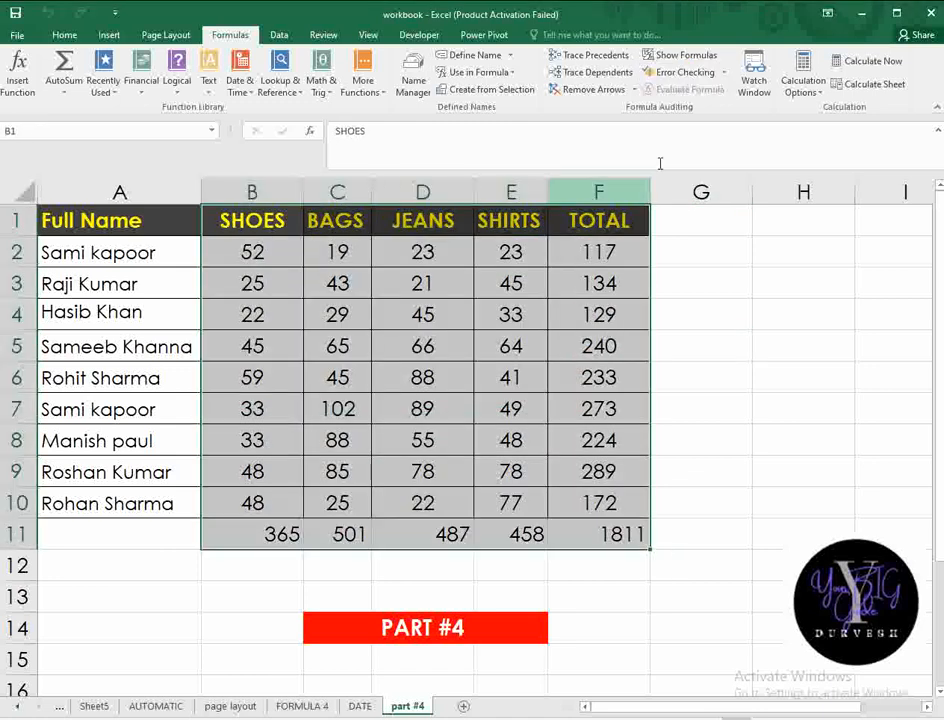
{"action": "left_click", "coordinate": [688, 77]}
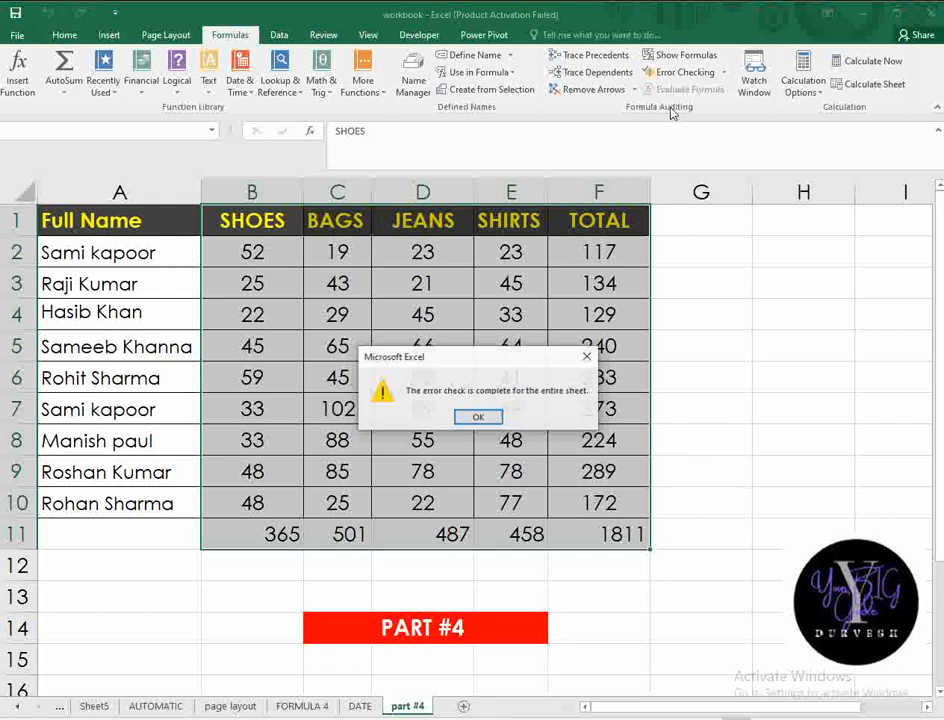
{"action": "left_click", "coordinate": [583, 357]}
{"action": "left_click", "coordinate": [708, 375]}
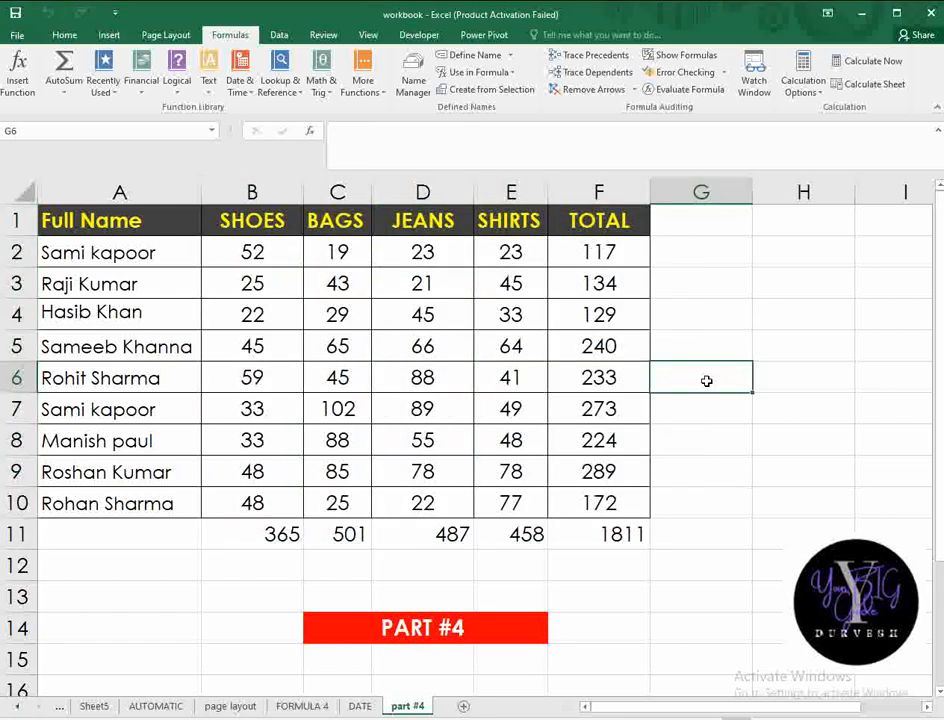
Step: Evaluate the SUM formula in cell B11 with Evaluate Formula and close the evaluation
{"action": "left_click", "coordinate": [295, 537]}
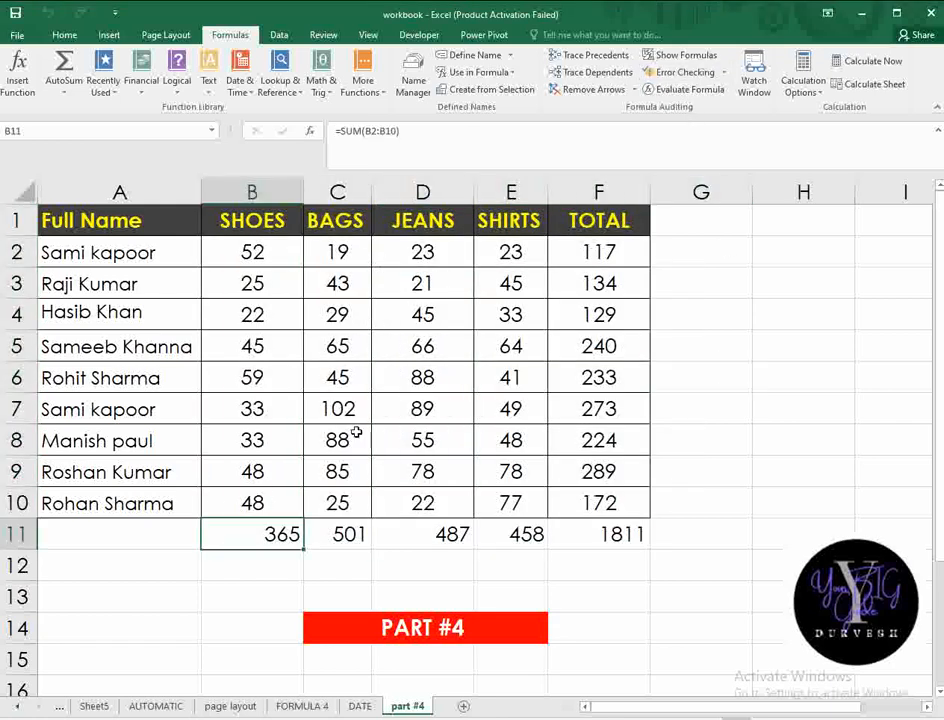
{"action": "left_click", "coordinate": [683, 89]}
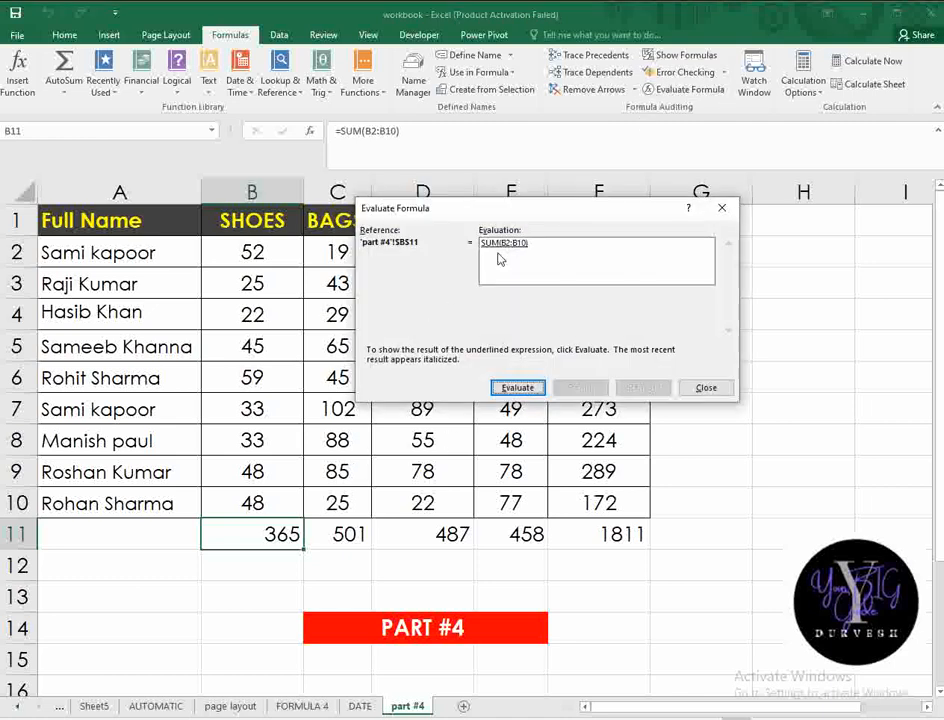
{"action": "left_click", "coordinate": [512, 389]}
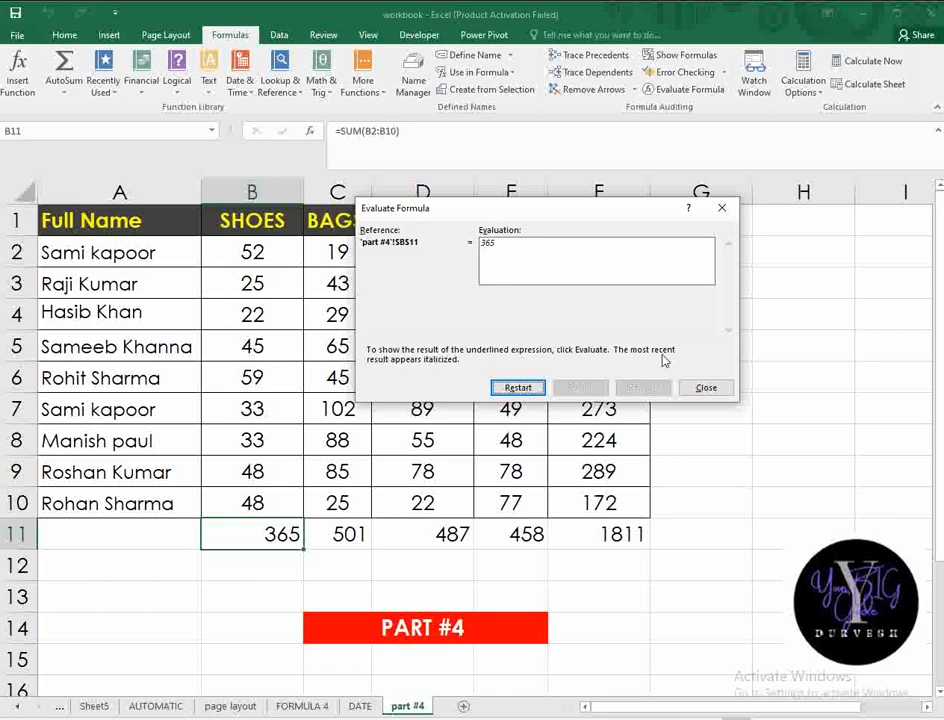
{"action": "left_click", "coordinate": [702, 386]}
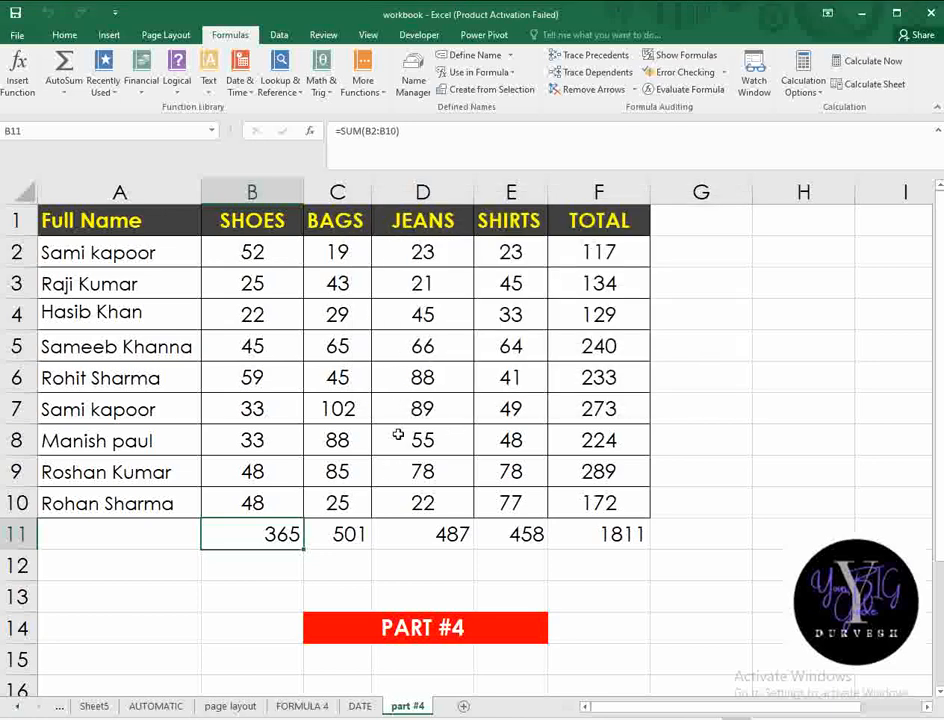
Step: Replace the JEANS value in cell D6 with the invalid formula =t
{"action": "left_click", "coordinate": [428, 377]}
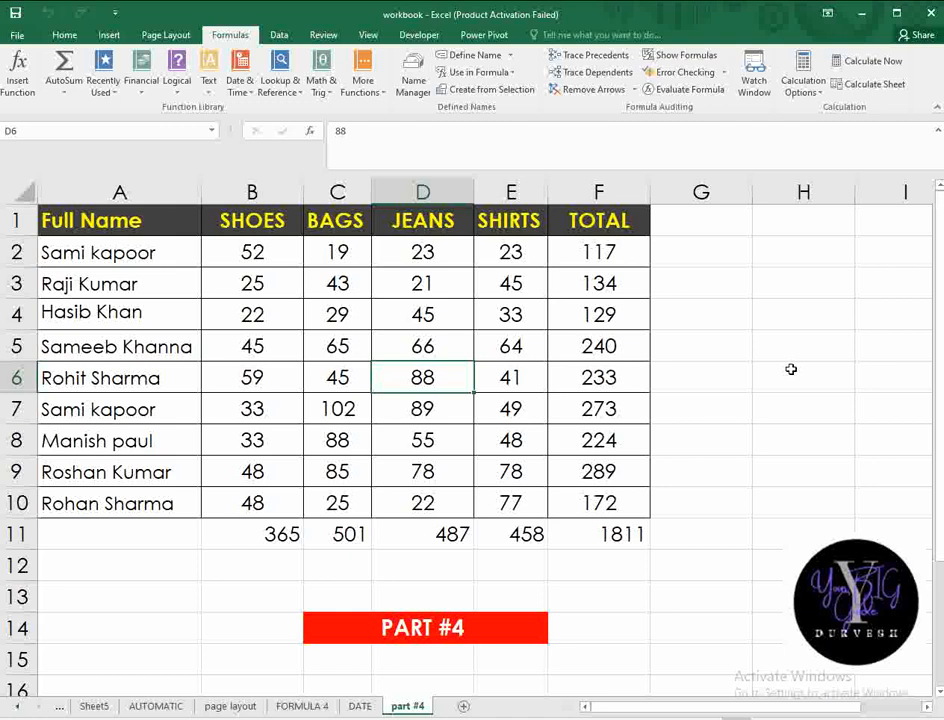
{"action": "key", "text": "BackSpace"}
{"action": "type", "text": "="}
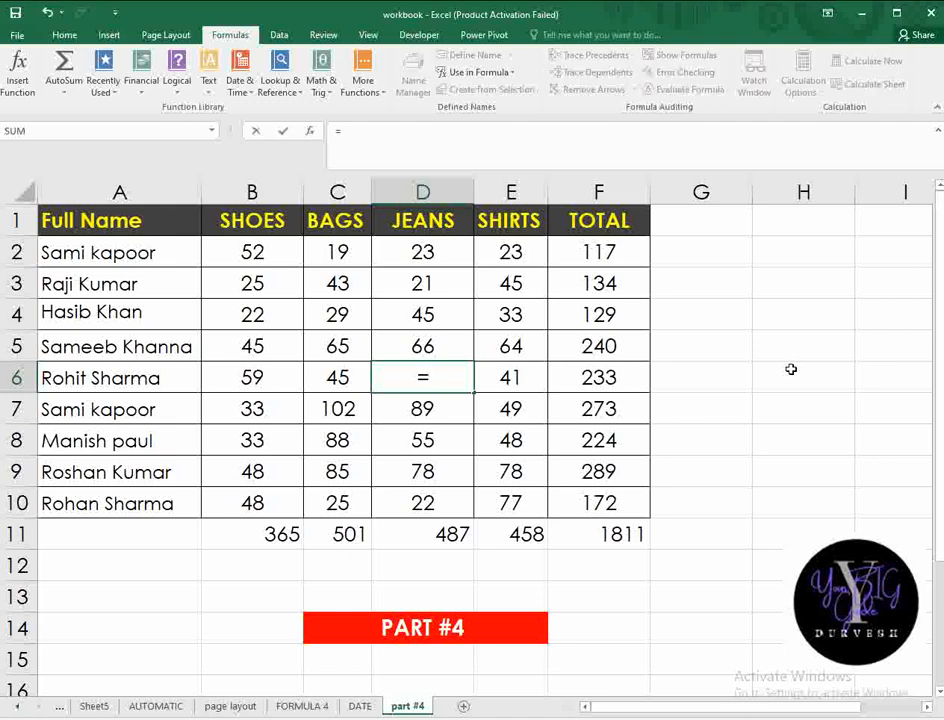
{"action": "type", "text": "T"}
{"action": "key", "text": "Return"}
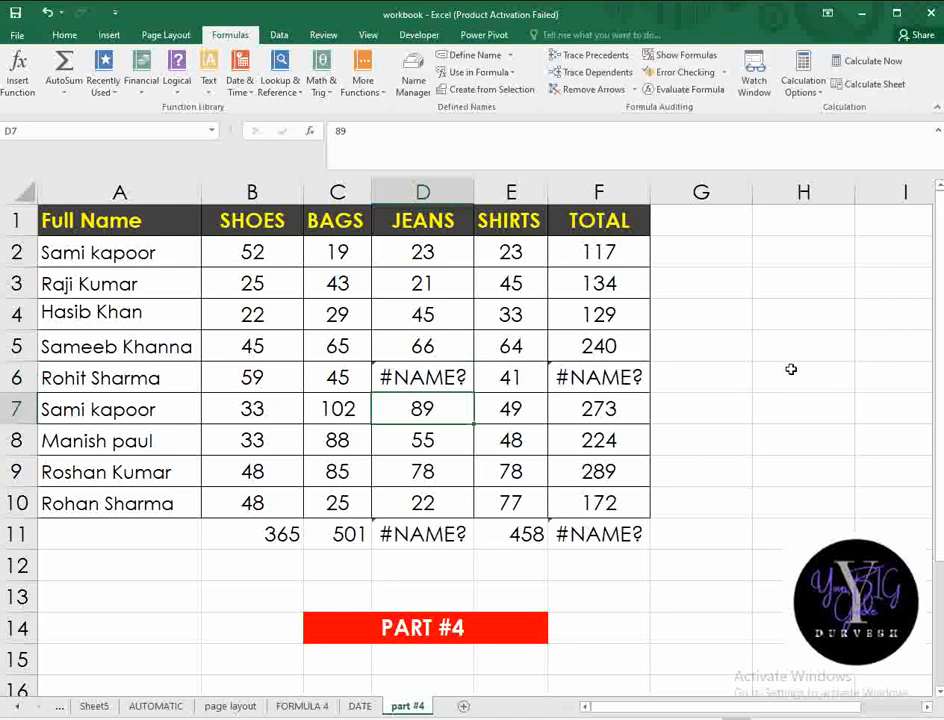
{"action": "left_click", "coordinate": [761, 426]}
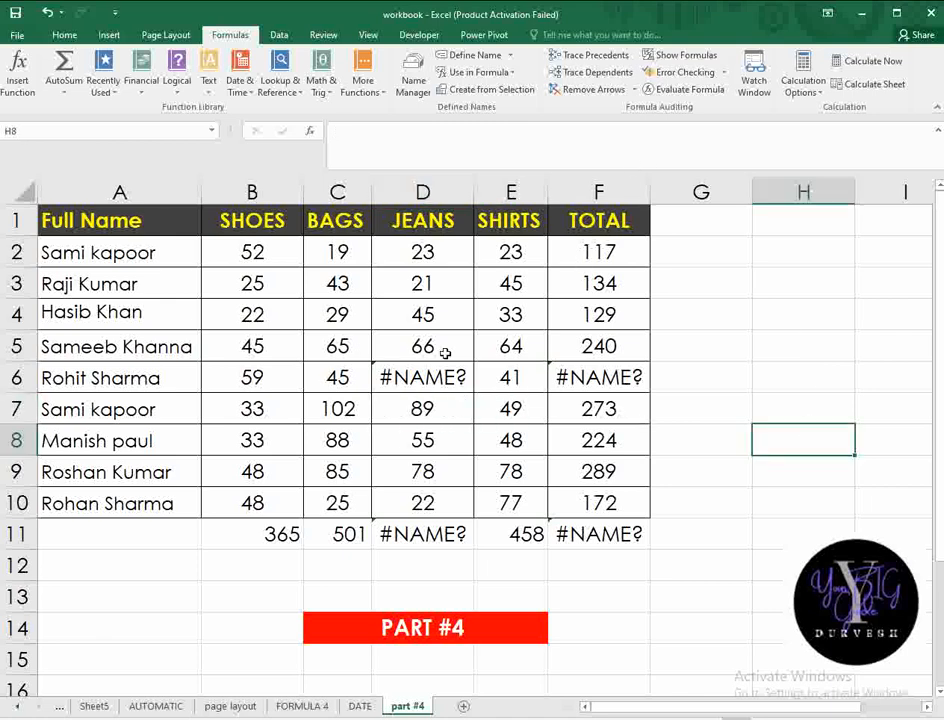
Step: Run error checking, move its dialog clear of the table, inspect the formula in D6 and resume the check
{"action": "left_click", "coordinate": [686, 72]}
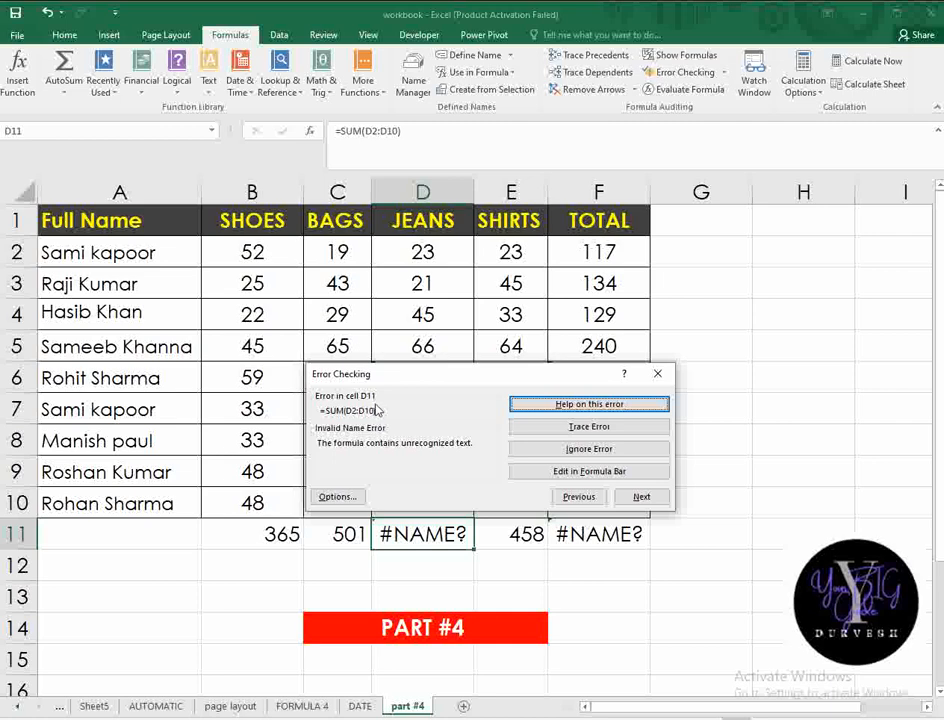
{"action": "left_click_drag", "start_coordinate": [485, 375], "coordinate": [657, 497]}
{"action": "left_click", "coordinate": [378, 377]}
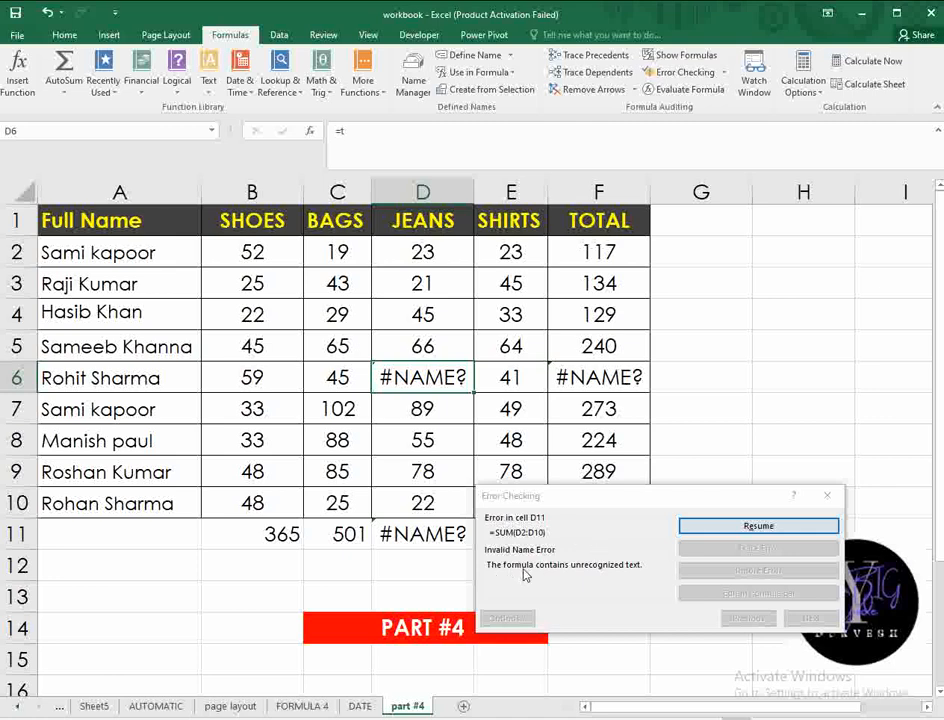
{"action": "left_click", "coordinate": [760, 527]}
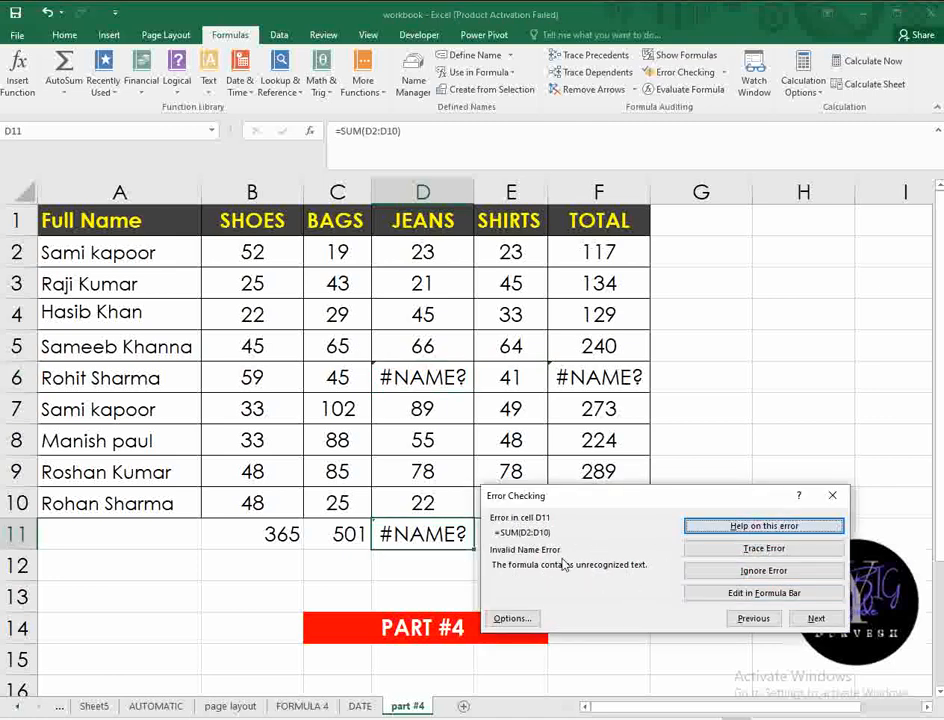
Step: View the error checking options without changing them, and close the error check
{"action": "left_click", "coordinate": [511, 617]}
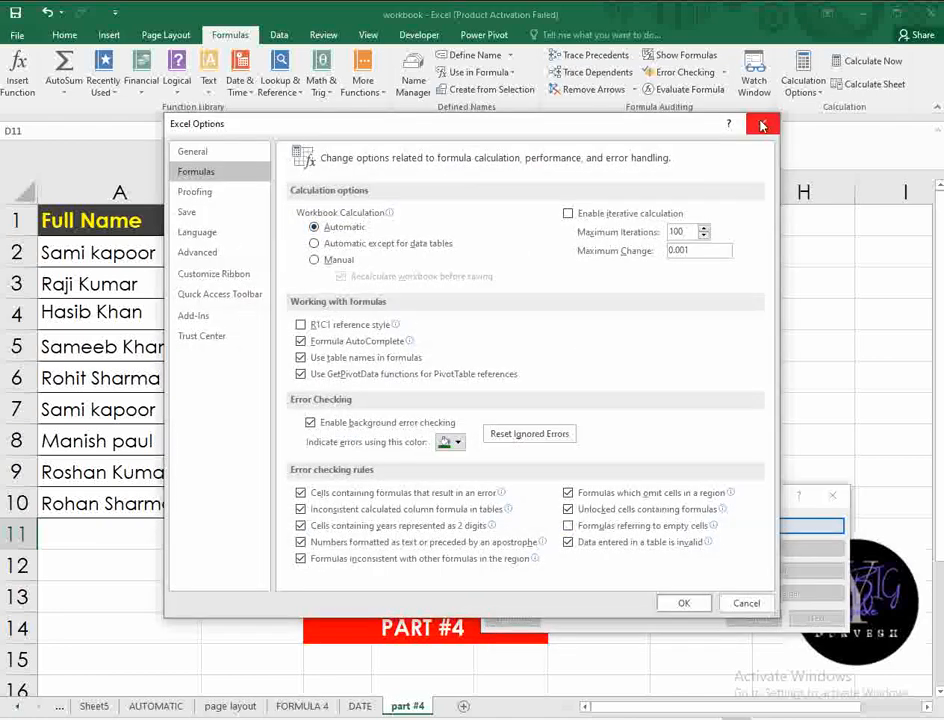
{"action": "left_click", "coordinate": [762, 125]}
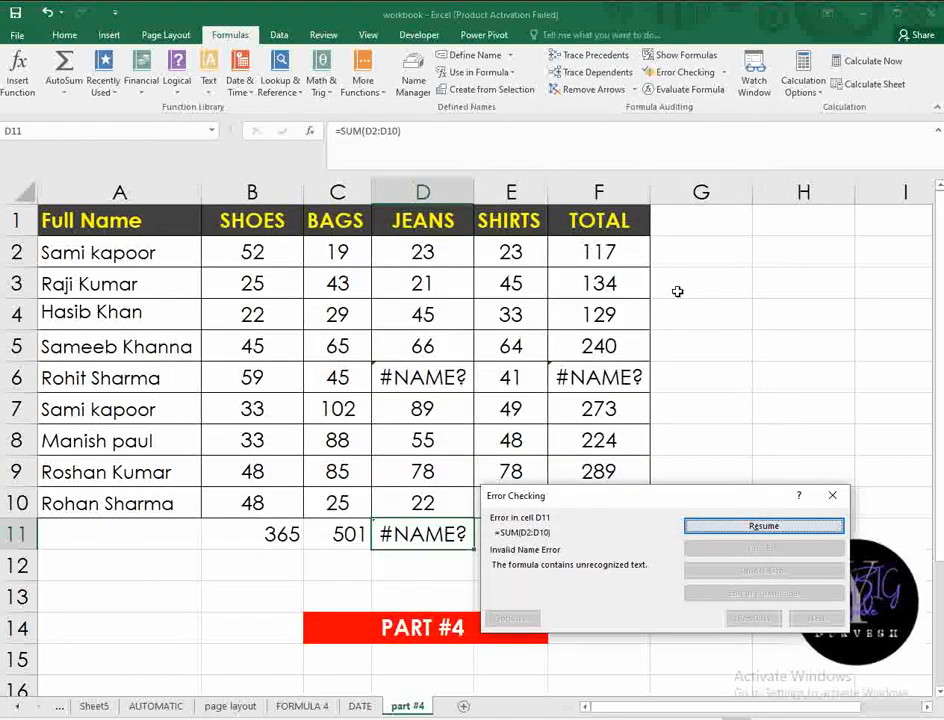
{"action": "left_click", "coordinate": [832, 495]}
{"action": "left_click", "coordinate": [748, 382]}
Step: Clear the invalid formula from cell D6 and enter 44 as its JEANS value
{"action": "left_click", "coordinate": [400, 378]}
{"action": "key", "text": "Delete"}
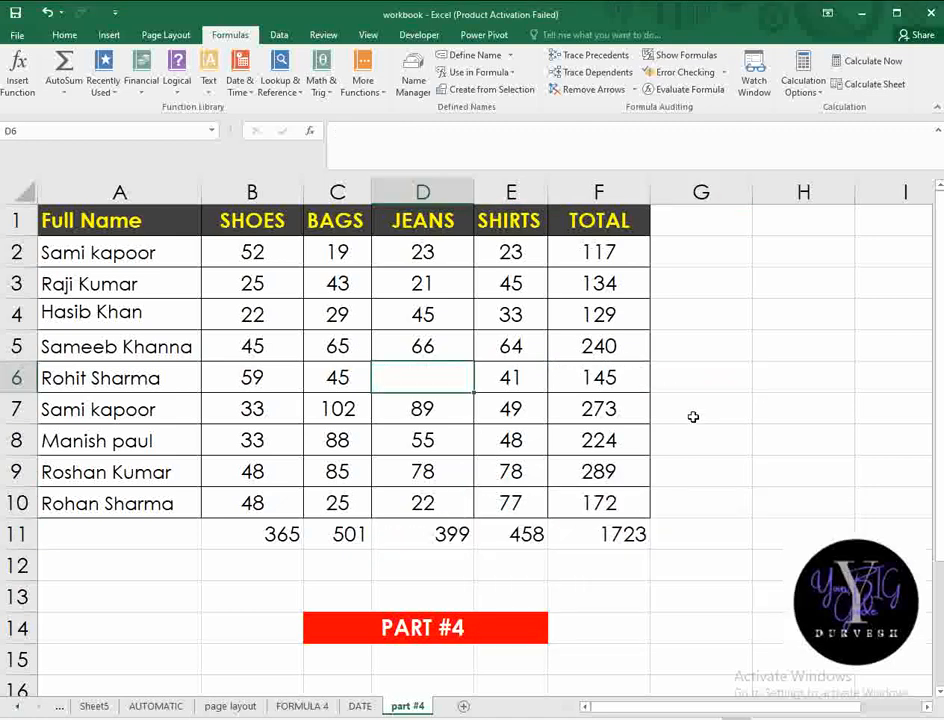
{"action": "left_click", "coordinate": [693, 412]}
{"action": "left_click", "coordinate": [452, 390]}
{"action": "type", "text": "44"}
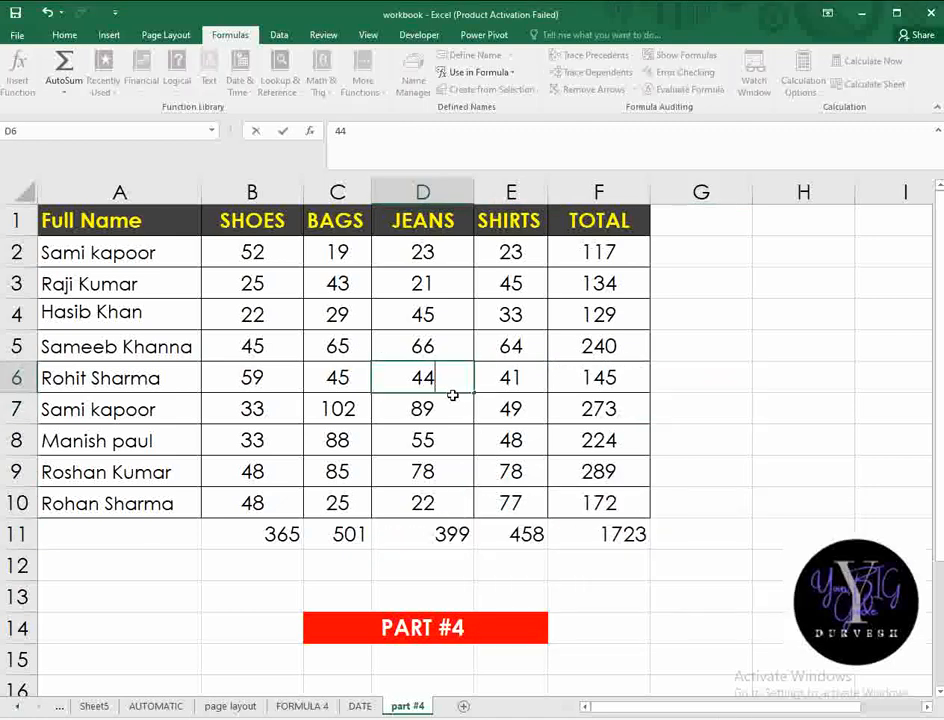
{"action": "key", "text": "Return"}
{"action": "left_click", "coordinate": [750, 377]}
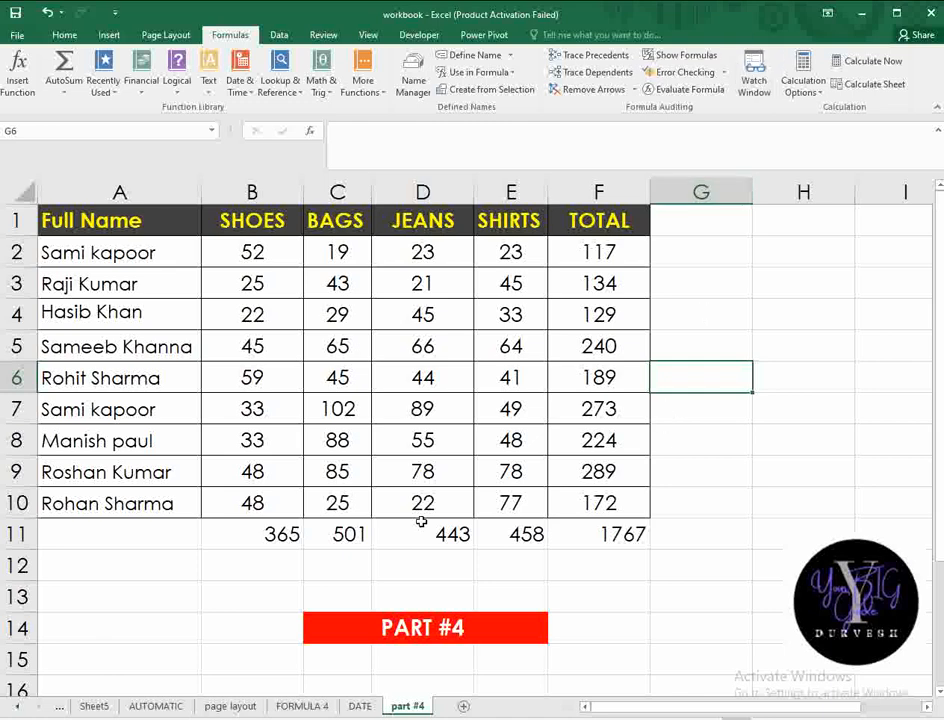
Step: Copy rows 4 to 8 and insert the copied rows above row 4
{"action": "left_click_drag", "start_coordinate": [16, 310], "coordinate": [8, 440]}
{"action": "key", "text": "ctrl+c"}
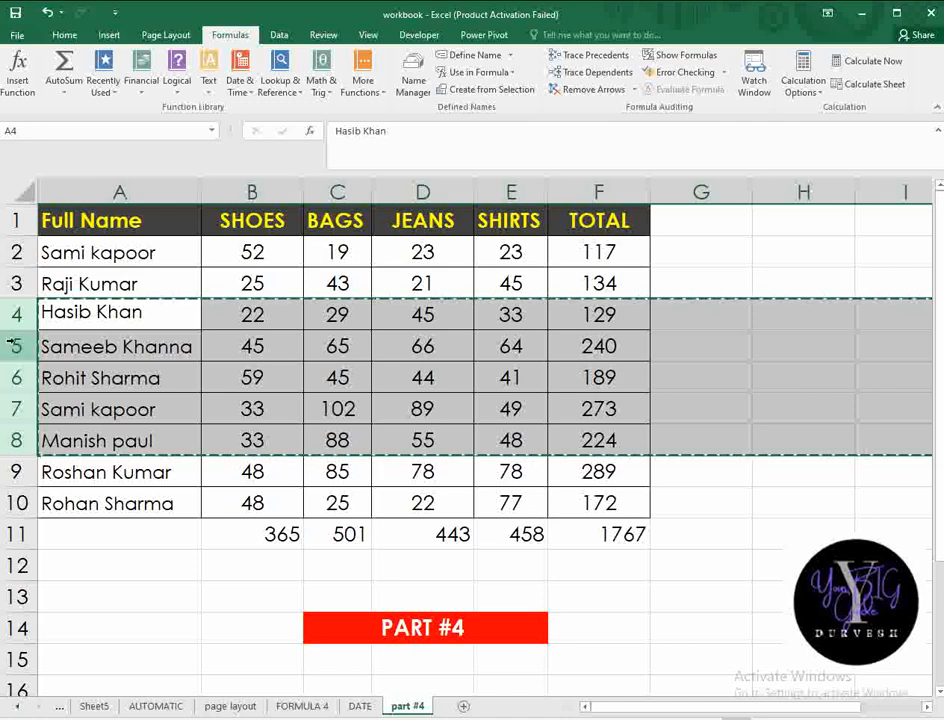
{"action": "right_click", "coordinate": [17, 318]}
{"action": "left_click", "coordinate": [20, 325]}
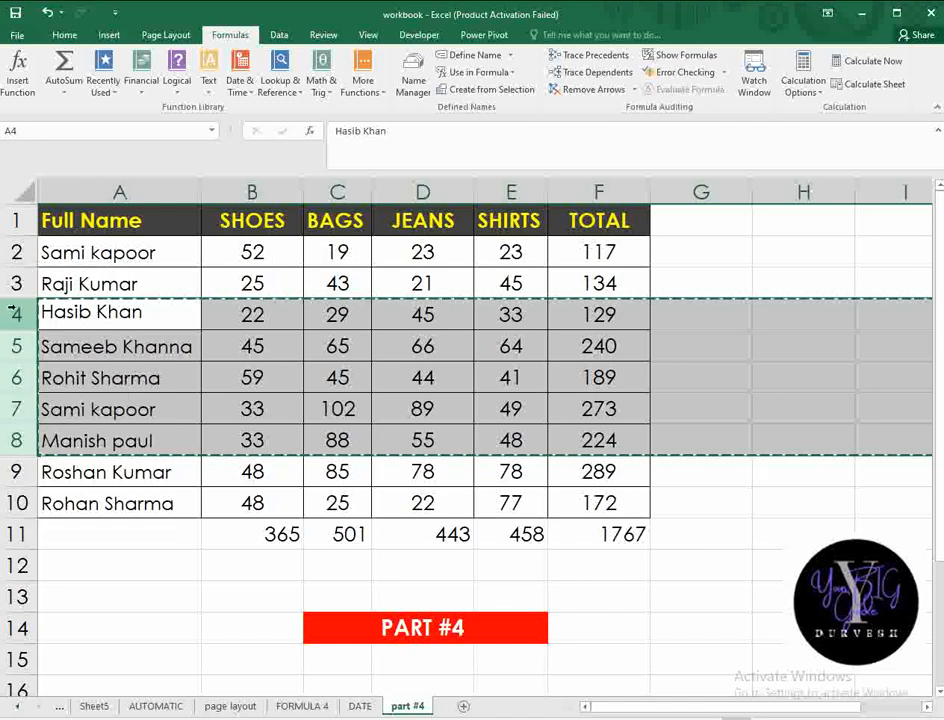
{"action": "right_click", "coordinate": [17, 310]}
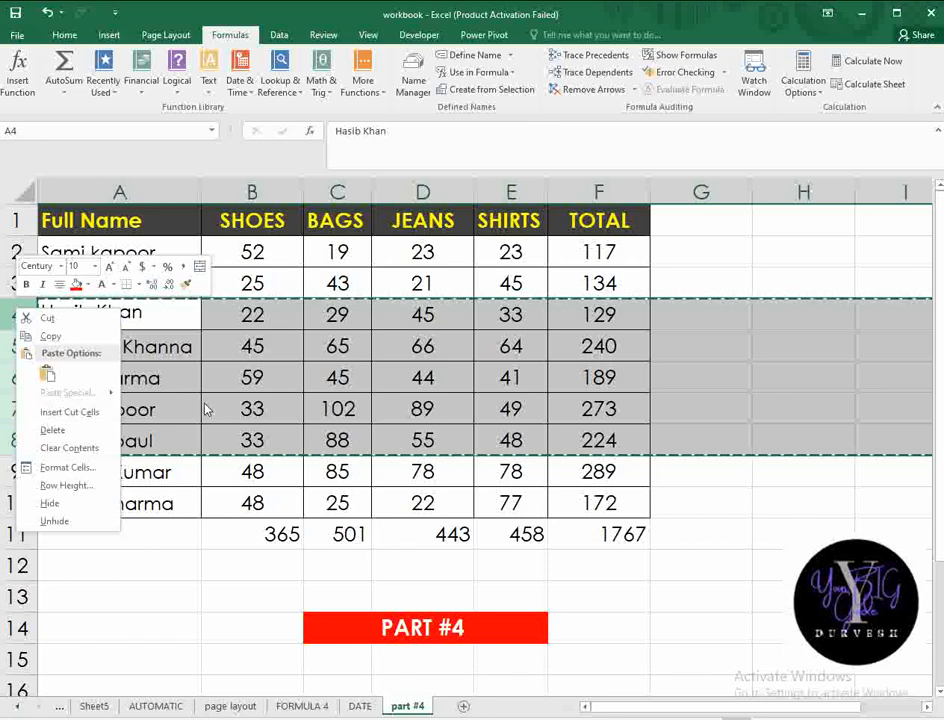
{"action": "key", "text": "Escape"}
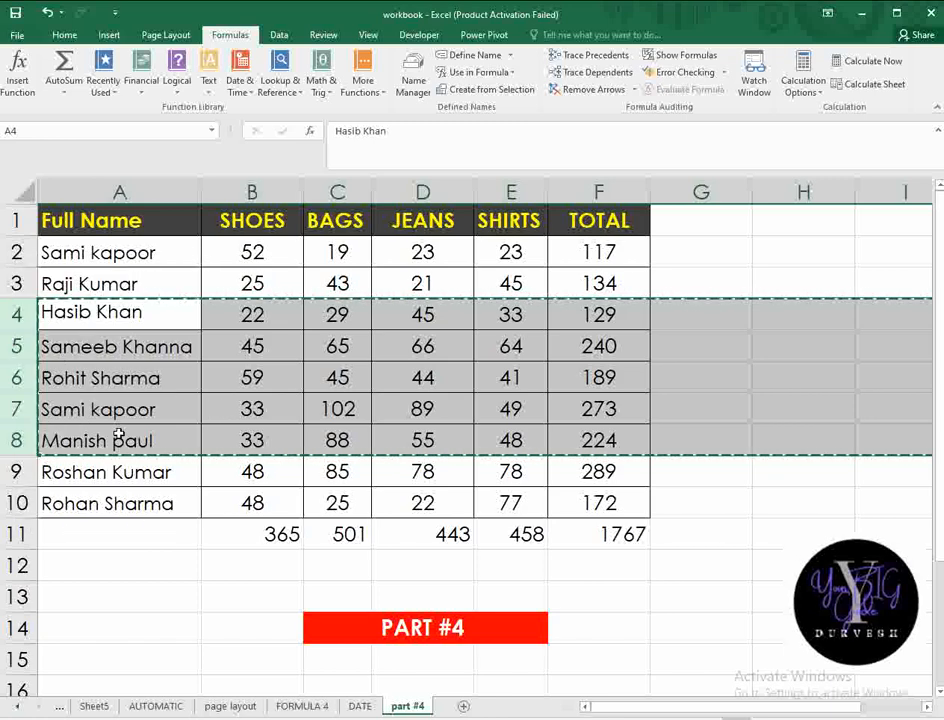
{"action": "right_click", "coordinate": [30, 313]}
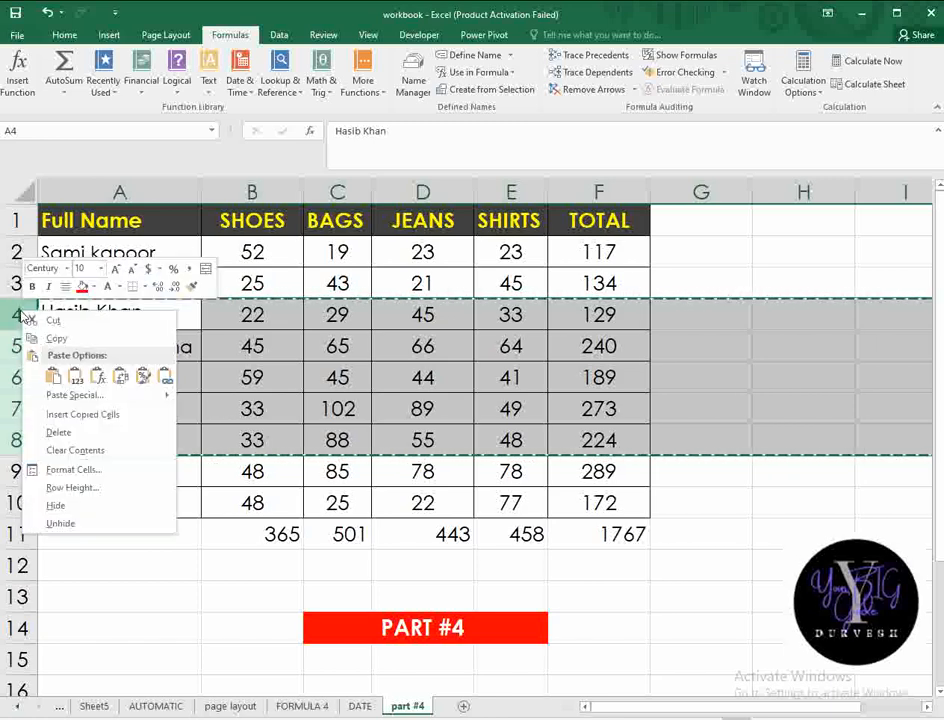
{"action": "left_click", "coordinate": [72, 416]}
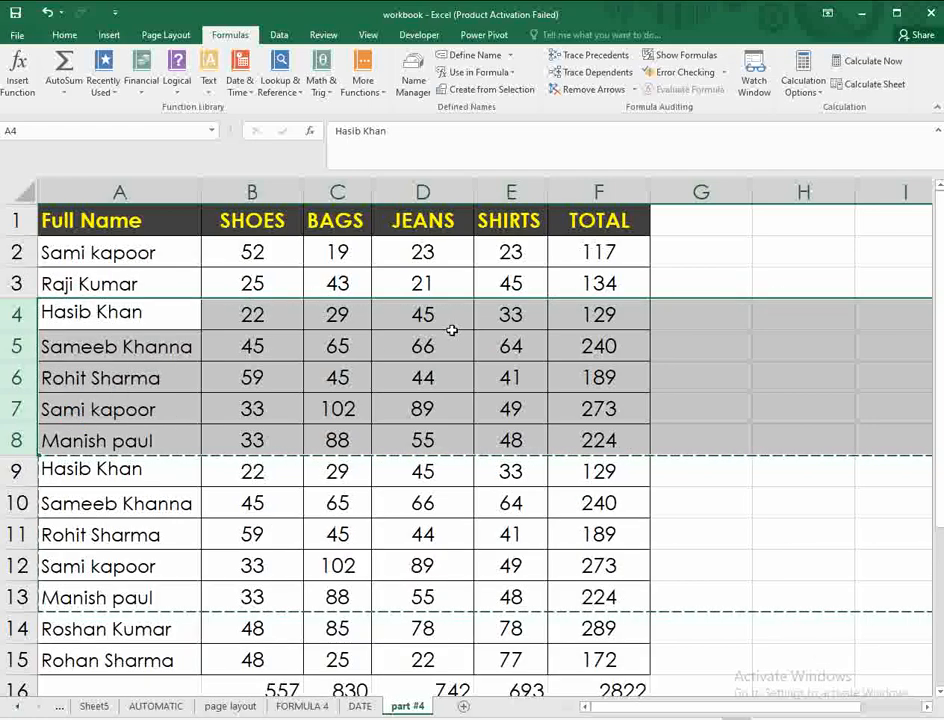
{"action": "left_click", "coordinate": [693, 566]}
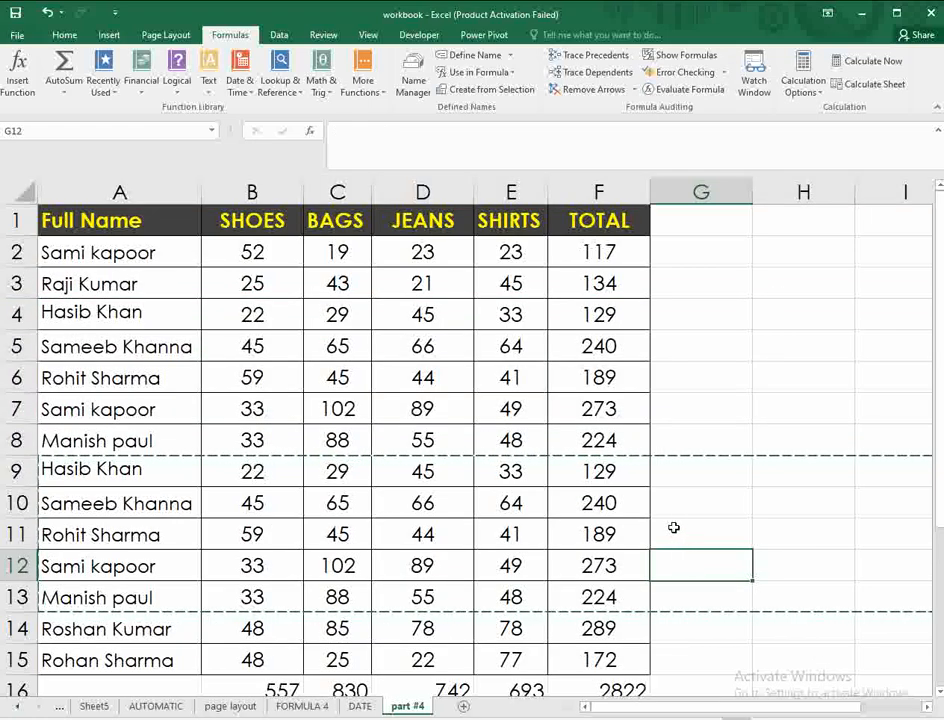
Step: Check the column totals below the table and inspect the sum formula in F16
{"action": "left_click", "coordinate": [685, 415]}
{"action": "scroll", "coordinate": [340, 395], "scroll_direction": "down", "scroll_amount": 5}
{"action": "scroll", "coordinate": [344, 420], "scroll_direction": "up", "scroll_amount": 5}
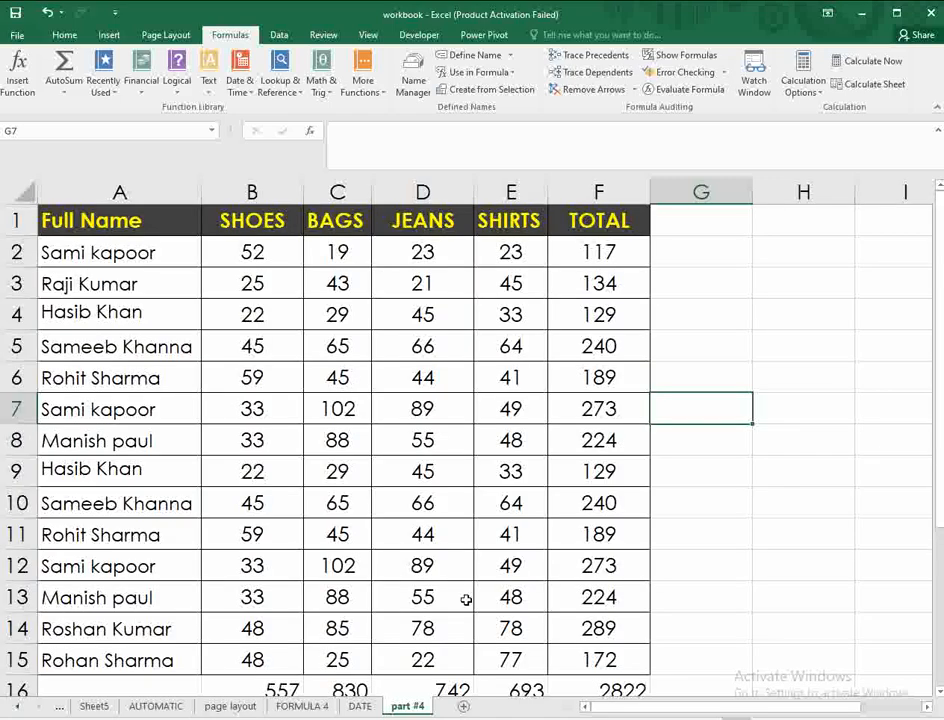
{"action": "scroll", "coordinate": [400, 590], "scroll_direction": "down", "scroll_amount": 1}
{"action": "left_click", "coordinate": [362, 594]}
{"action": "left_click", "coordinate": [603, 594]}
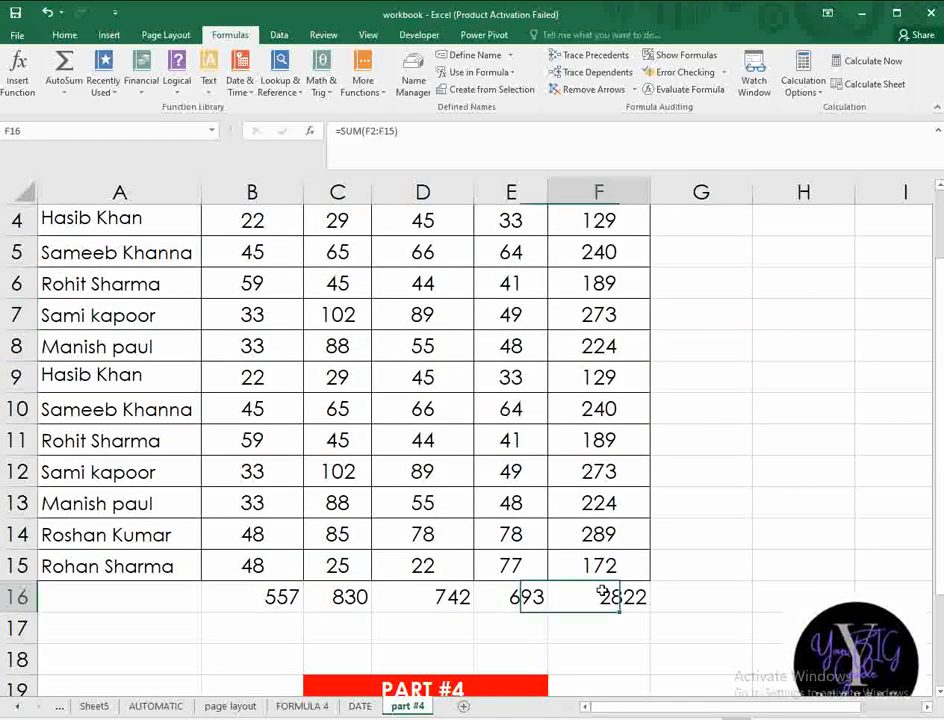
{"action": "scroll", "coordinate": [597, 438], "scroll_direction": "up", "scroll_amount": 1}
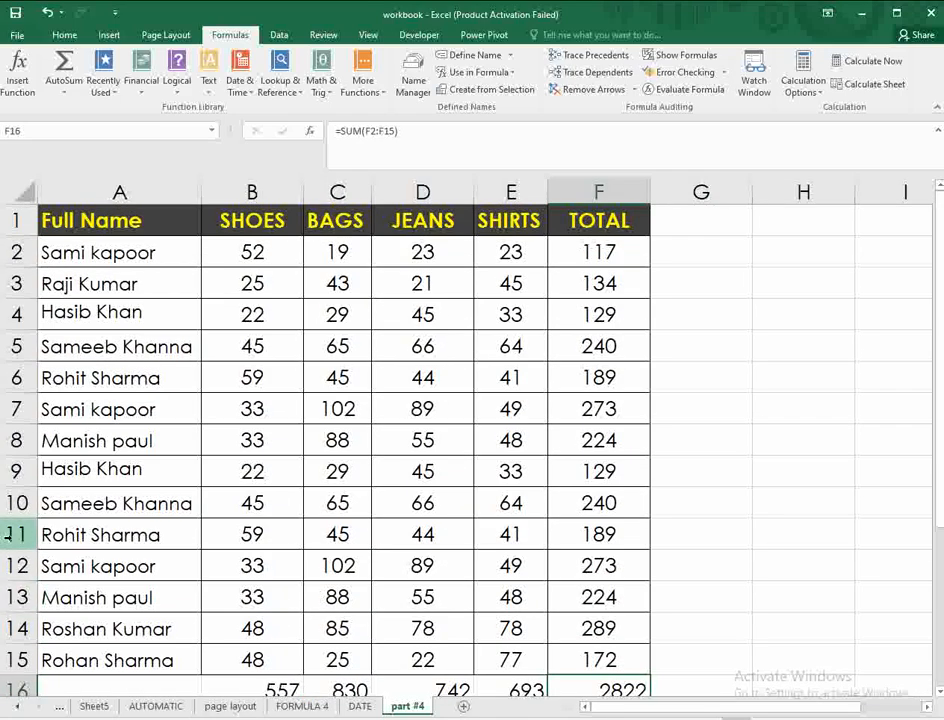
Step: Insert a blank row above row 10 and copy the data from A9:F9 into it
{"action": "right_click", "coordinate": [18, 503]}
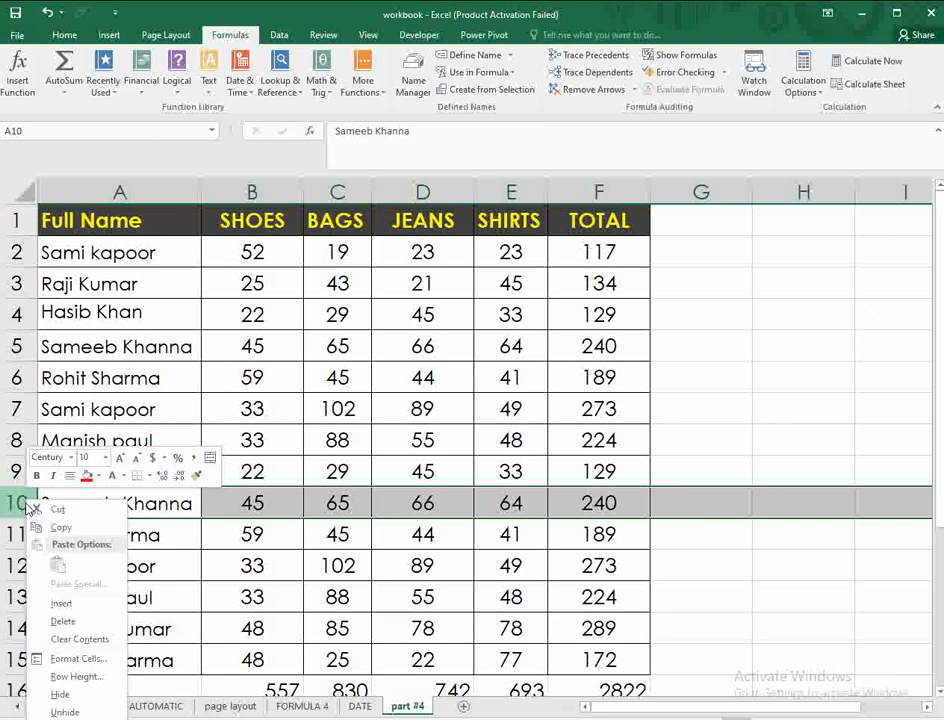
{"action": "left_click", "coordinate": [69, 605]}
{"action": "left_click_drag", "start_coordinate": [46, 476], "coordinate": [594, 483]}
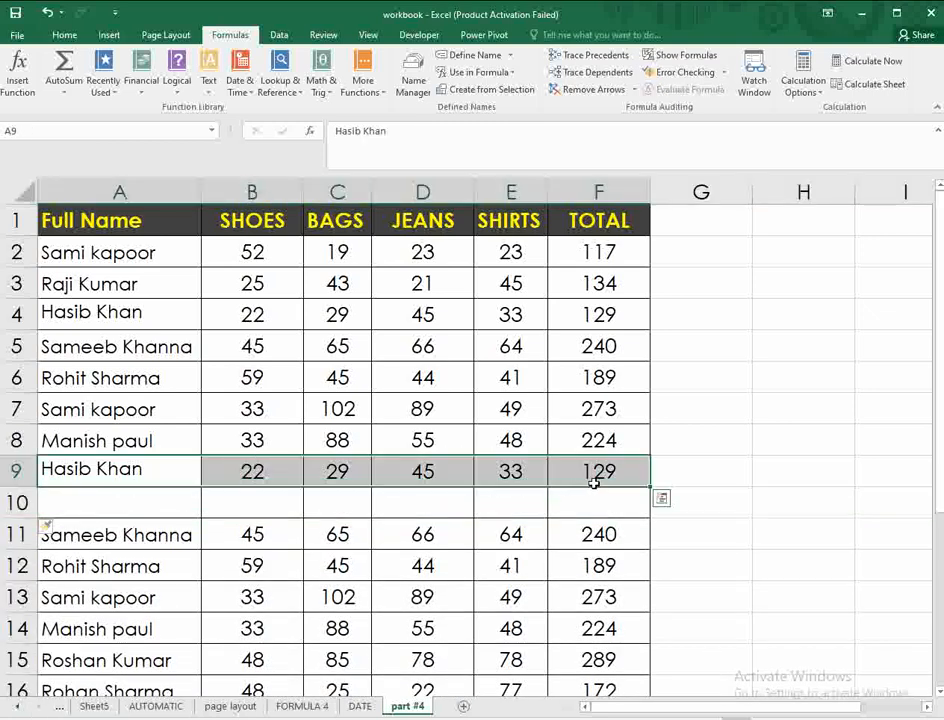
{"action": "key", "text": "ctrl+c"}
{"action": "left_click", "coordinate": [192, 501]}
{"action": "key", "text": "ctrl+v"}
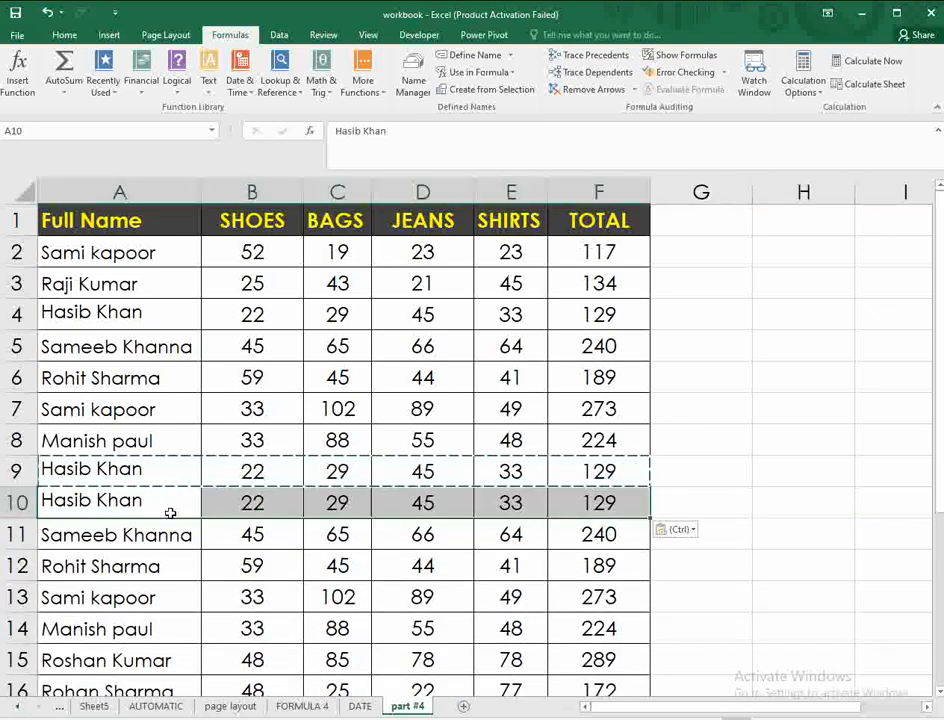
{"action": "left_click", "coordinate": [660, 529]}
{"action": "left_click", "coordinate": [690, 442]}
{"action": "key", "text": "Escape"}
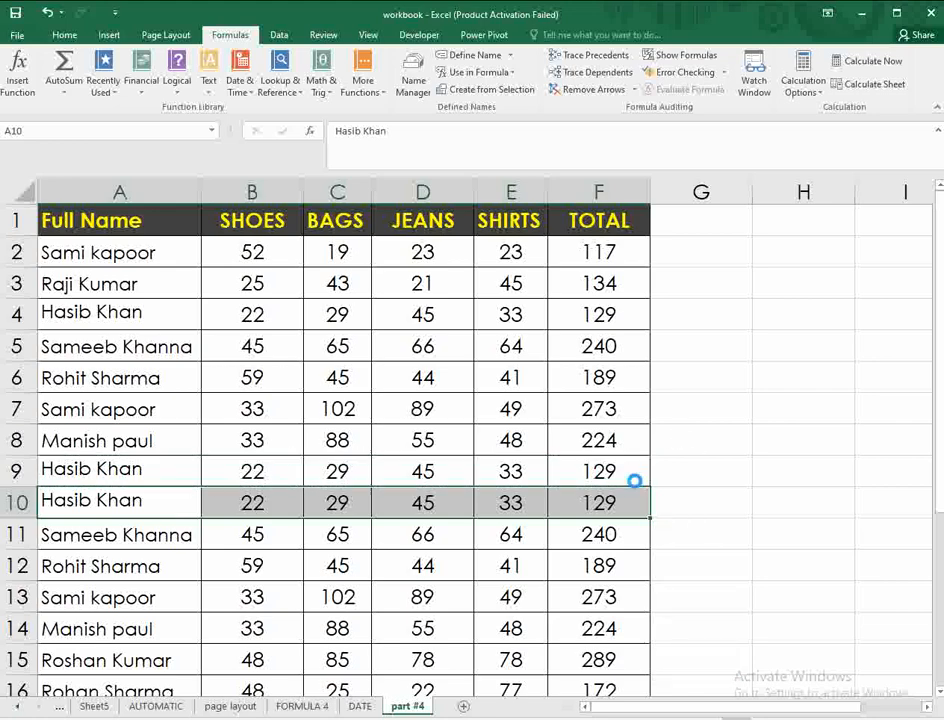
Step: Examine the grand total formula in F17 and the row total formula in F7
{"action": "scroll", "coordinate": [600, 490], "scroll_direction": "down", "scroll_amount": 6}
{"action": "scroll", "coordinate": [606, 584], "scroll_direction": "up", "scroll_amount": 4}
{"action": "left_click", "coordinate": [579, 522]}
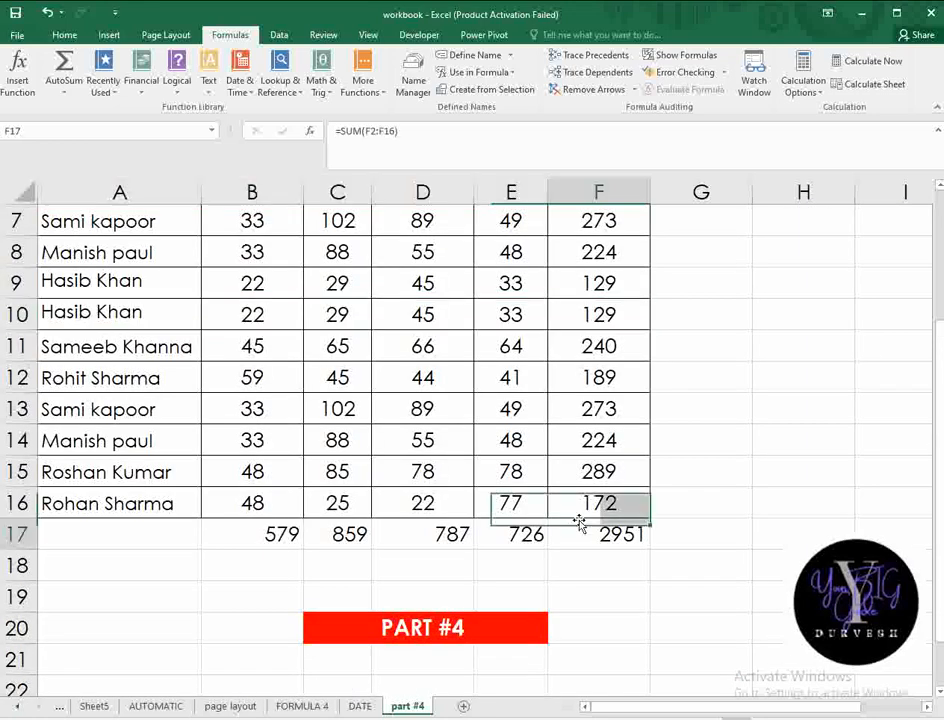
{"action": "scroll", "coordinate": [672, 552], "scroll_direction": "up", "scroll_amount": 2}
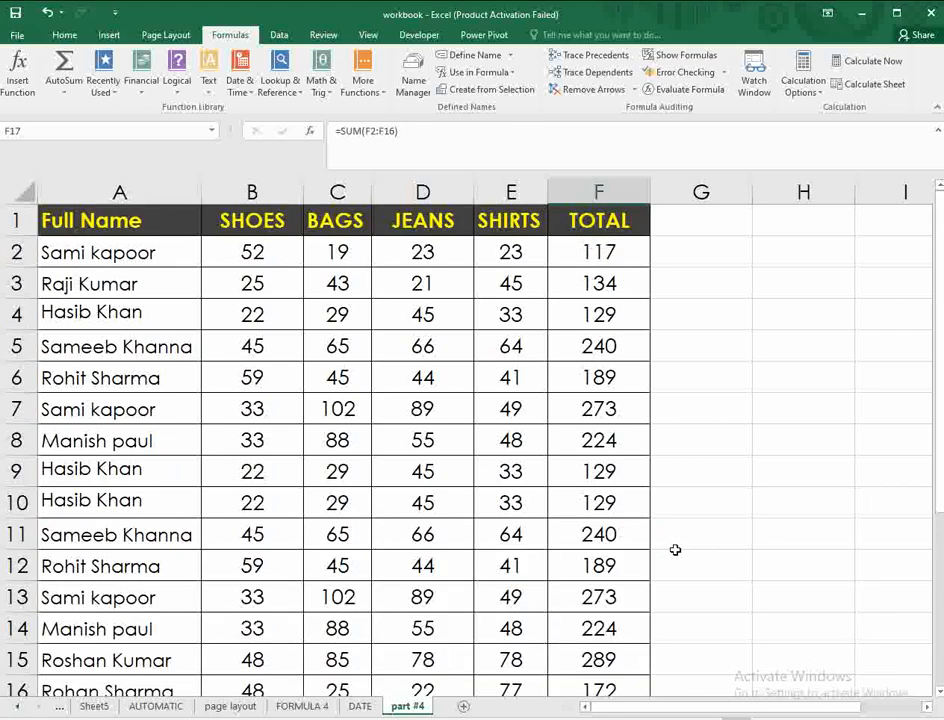
{"action": "left_click", "coordinate": [337, 378]}
{"action": "left_click", "coordinate": [605, 421]}
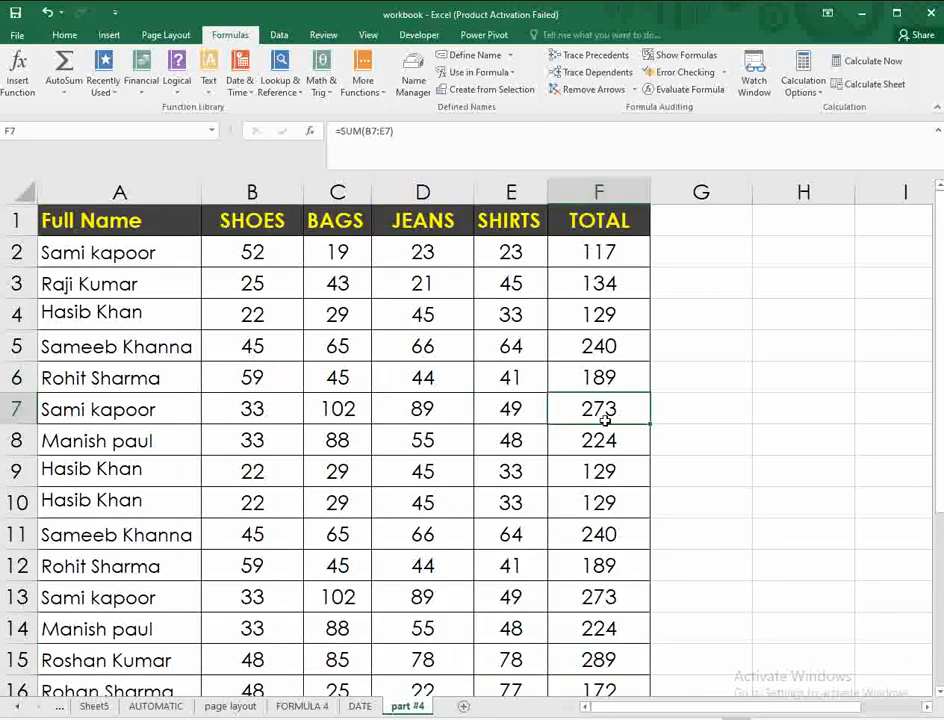
{"action": "scroll", "coordinate": [575, 470], "scroll_direction": "down", "scroll_amount": 7}
{"action": "scroll", "coordinate": [572, 452], "scroll_direction": "up", "scroll_amount": 5}
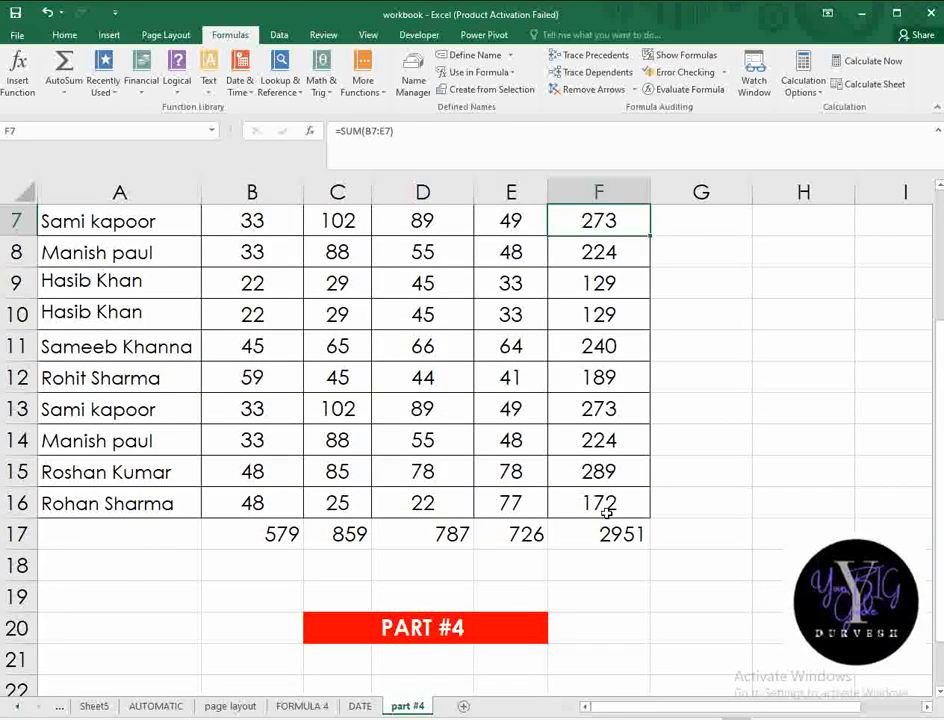
Step: Set the JEANS value in D8 to 777 and check the grand total in F17
{"action": "left_click", "coordinate": [440, 256]}
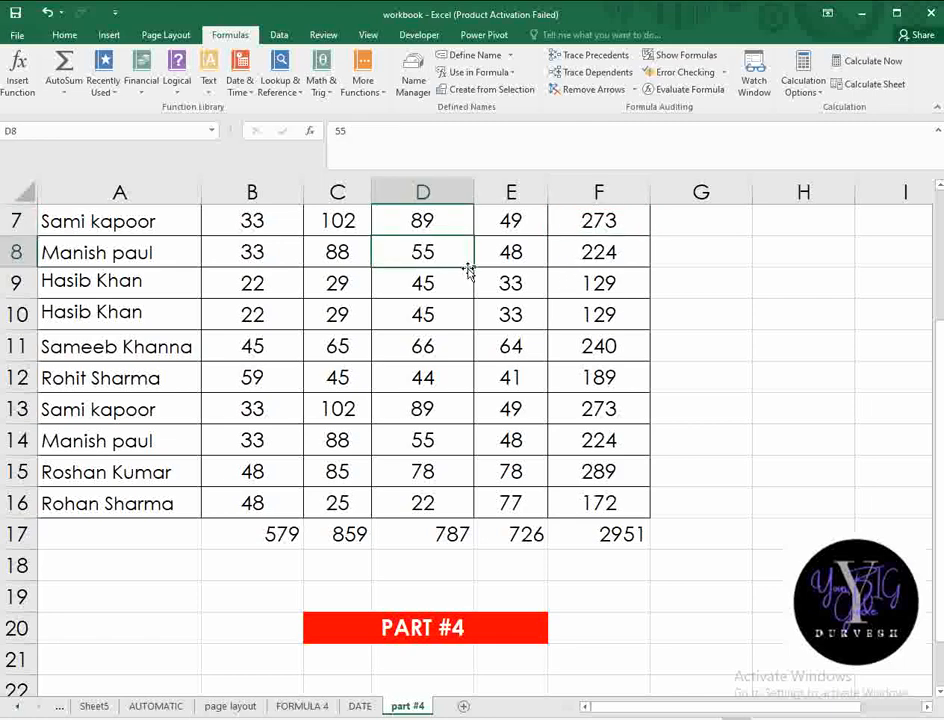
{"action": "type", "text": "777"}
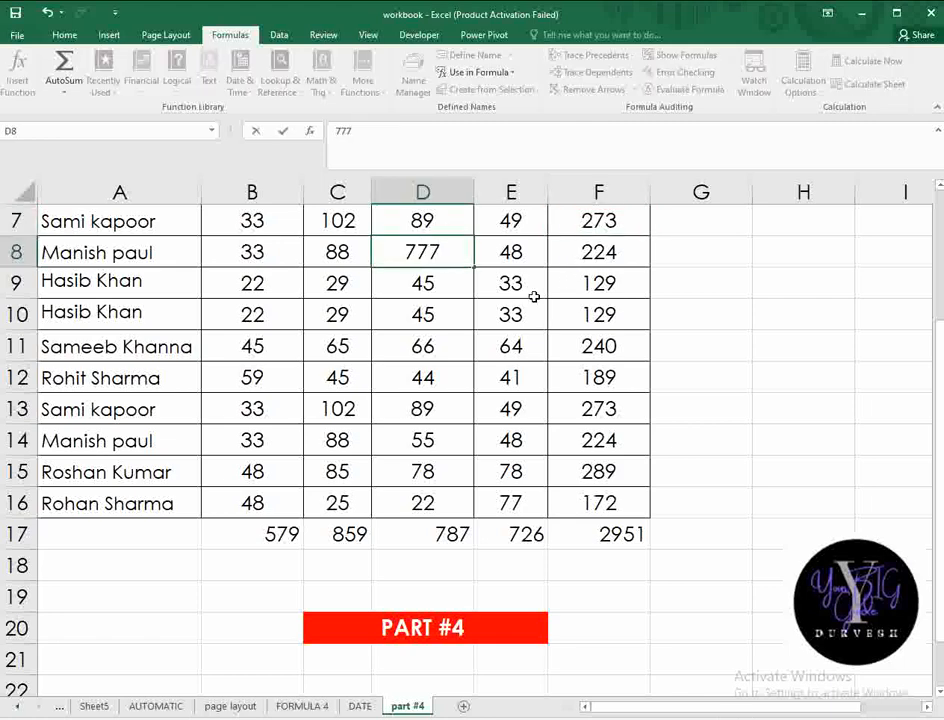
{"action": "key", "text": "Return"}
{"action": "key", "text": "ctrl+End"}
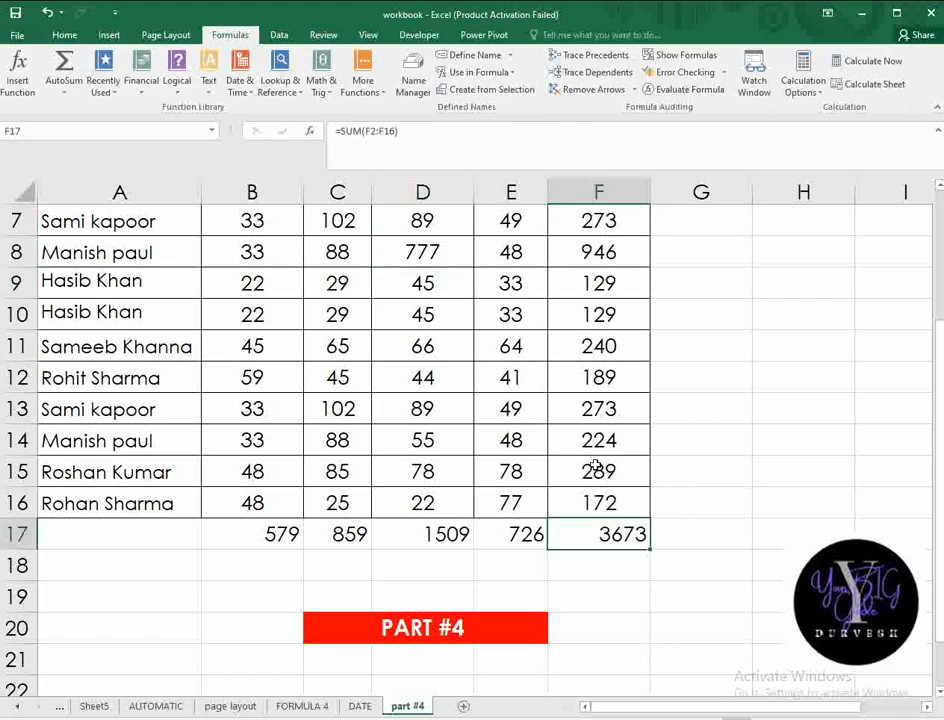
{"action": "scroll", "coordinate": [596, 467], "scroll_direction": "up", "scroll_amount": 2}
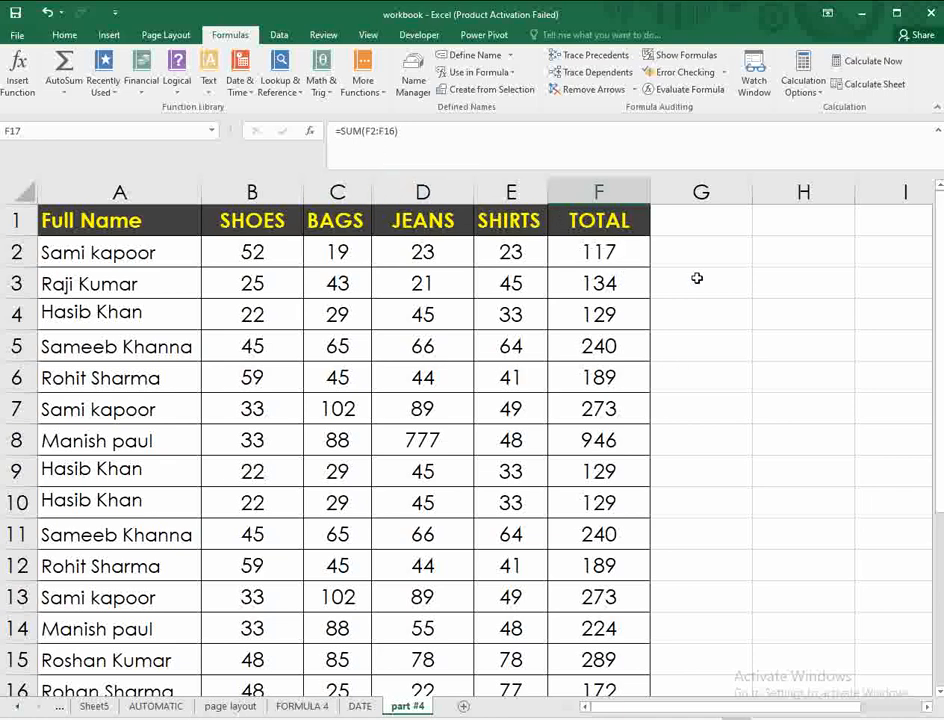
Step: With the Watch Window open, set the BAGS value in C8 to 7885 and compare cell C17 with its watch
{"action": "left_click", "coordinate": [754, 80]}
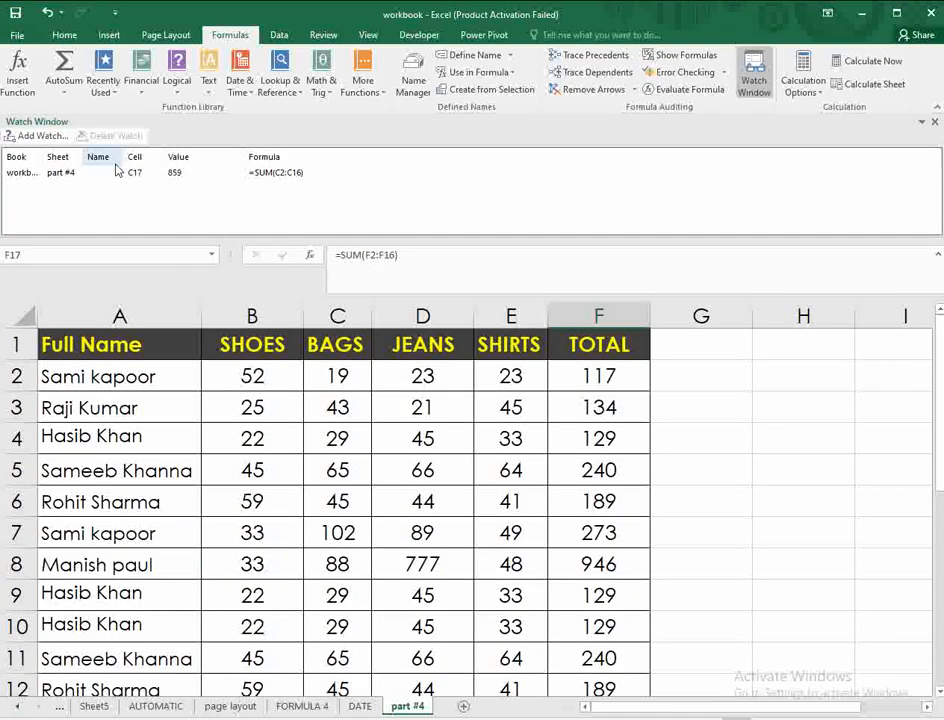
{"action": "left_click", "coordinate": [381, 562]}
{"action": "left_click", "coordinate": [367, 573]}
{"action": "type", "text": "7885"}
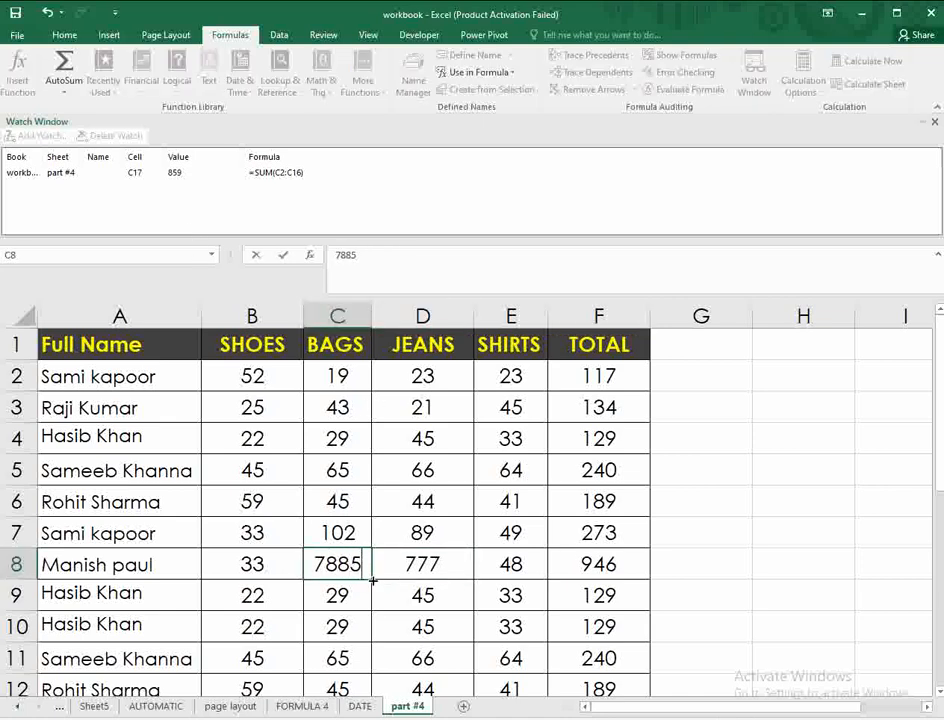
{"action": "key", "text": "Return"}
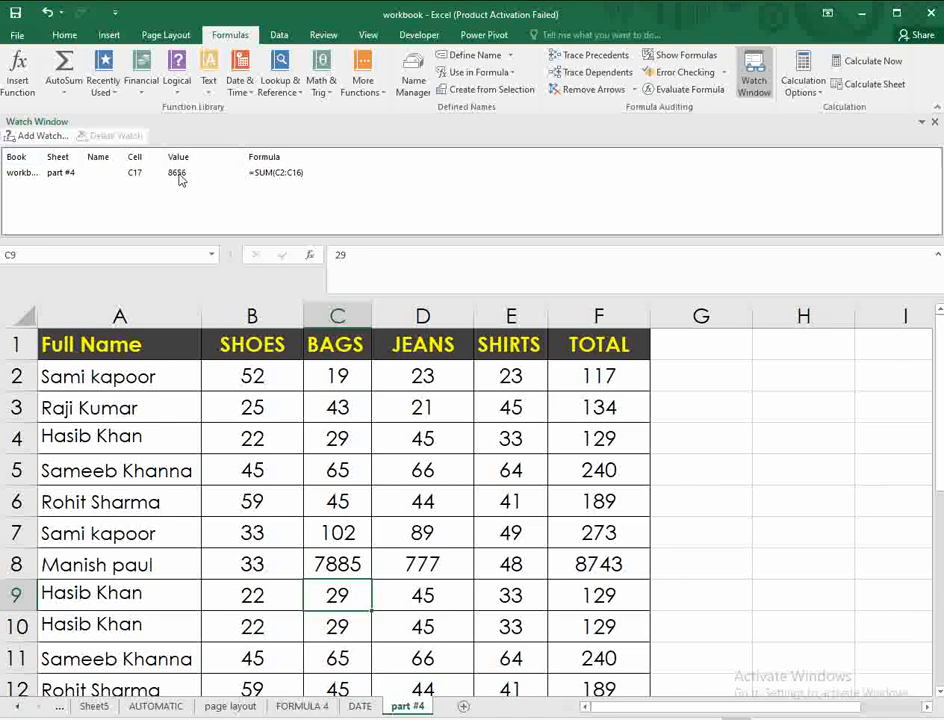
{"action": "scroll", "coordinate": [460, 486], "scroll_direction": "down", "scroll_amount": 5}
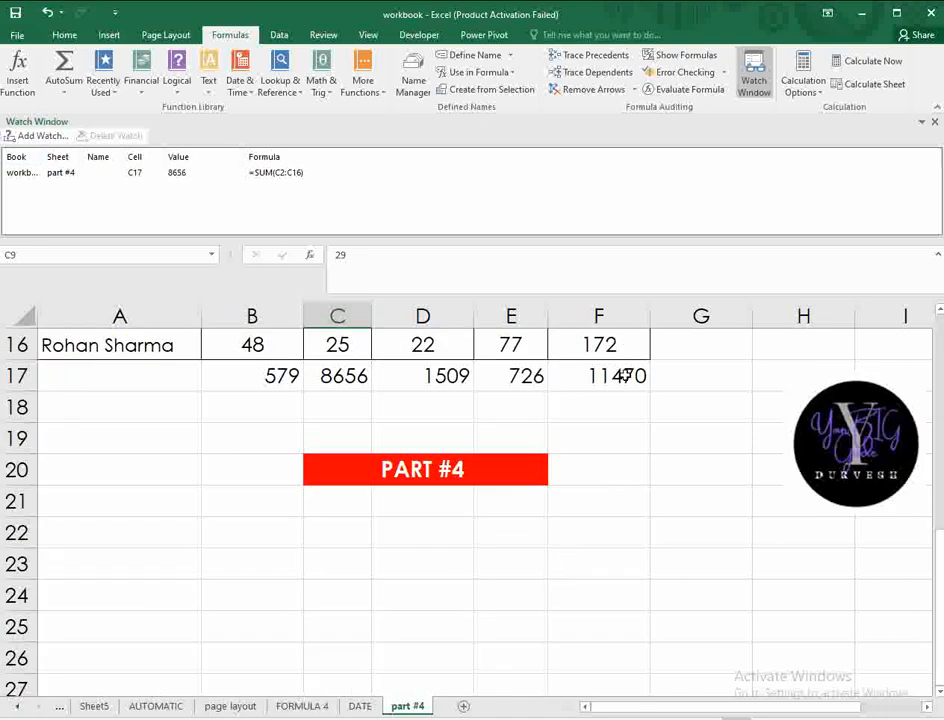
{"action": "left_click", "coordinate": [358, 376]}
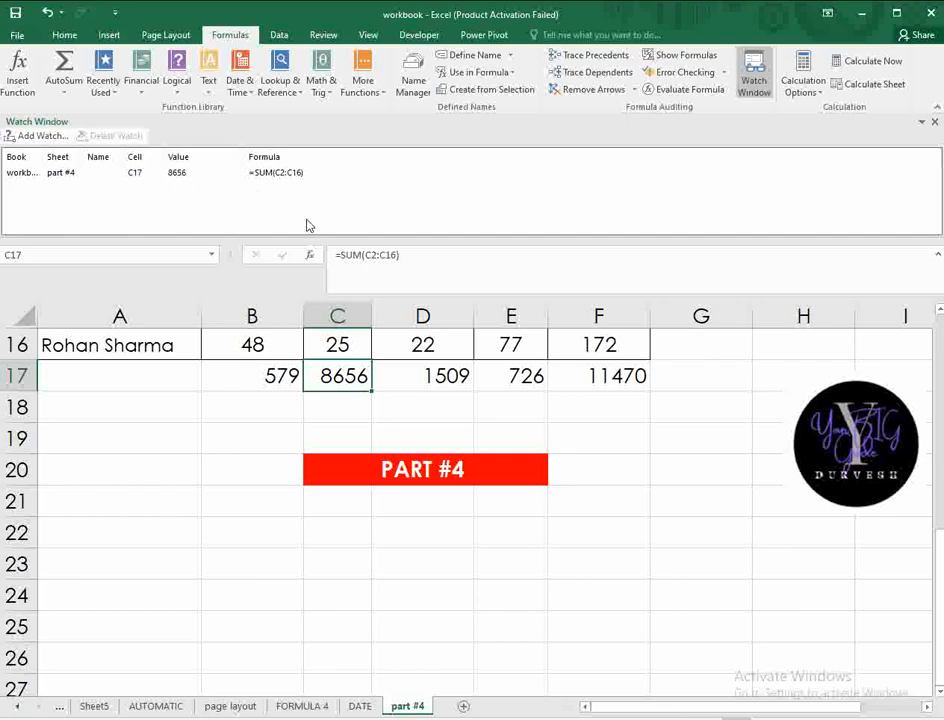
{"action": "scroll", "coordinate": [378, 310], "scroll_direction": "up", "scroll_amount": 5}
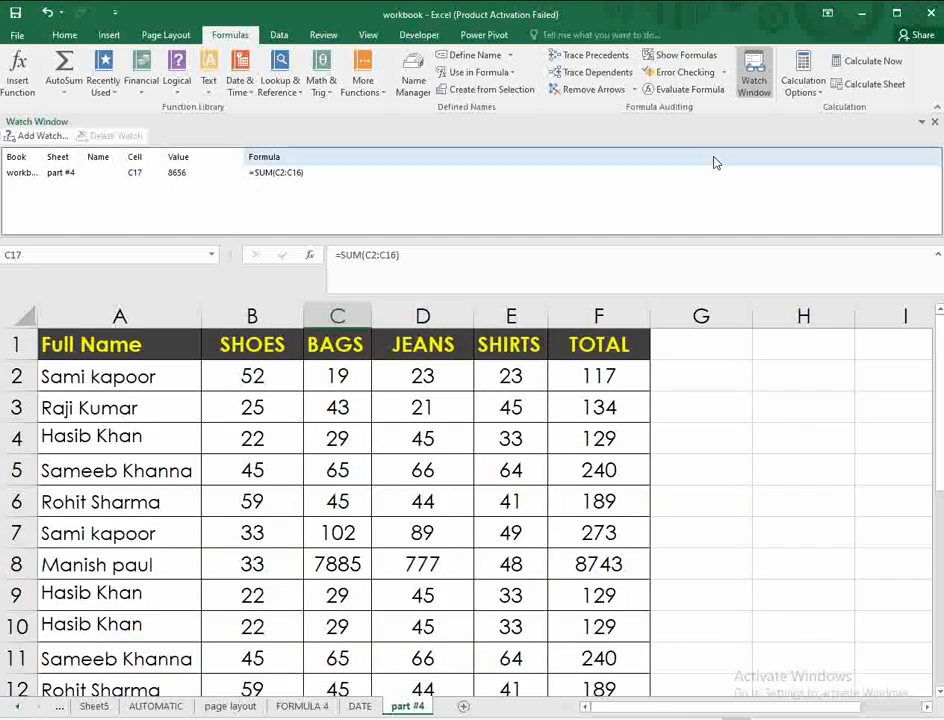
Step: Reopen the Watch Window and add a watch for the grand total cell F17
{"action": "left_click", "coordinate": [935, 122]}
{"action": "left_click", "coordinate": [755, 85]}
{"action": "left_click", "coordinate": [30, 136]}
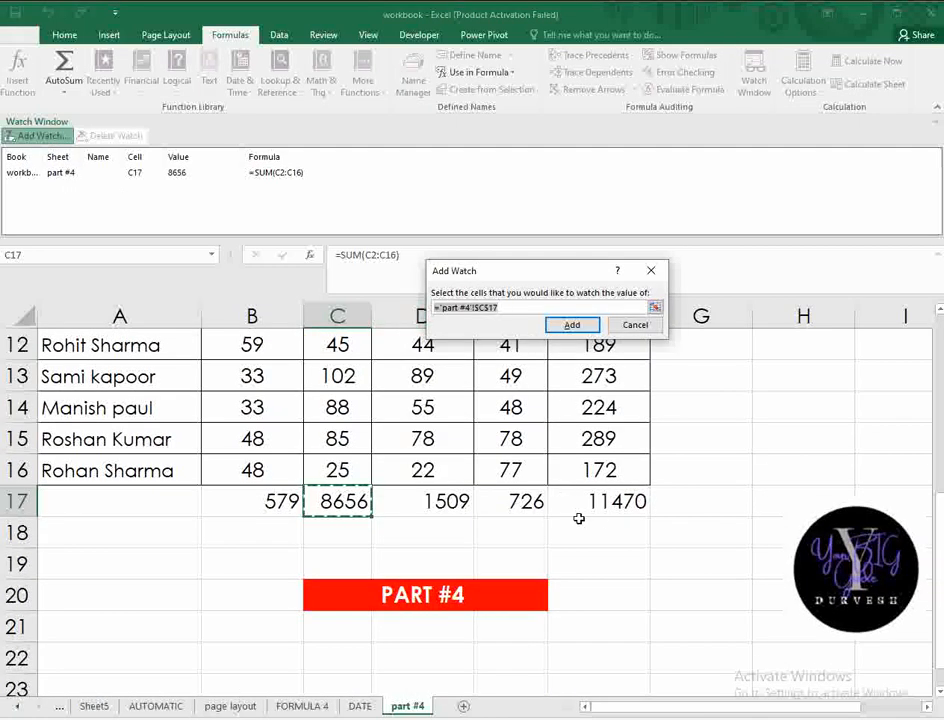
{"action": "left_click", "coordinate": [641, 501]}
{"action": "left_click", "coordinate": [572, 324]}
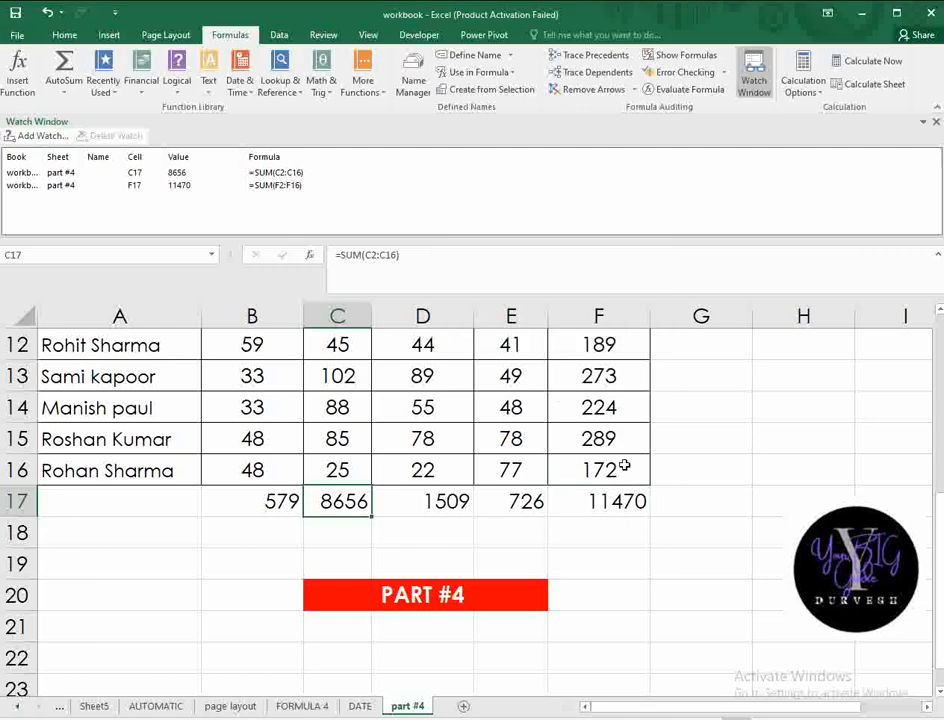
Step: Set the JEANS value in D5 to 888, compare F17 with its watch and close the Watch Window
{"action": "scroll", "coordinate": [600, 478], "scroll_direction": "up", "scroll_amount": 4}
{"action": "left_click", "coordinate": [462, 476]}
{"action": "type", "text": "888"}
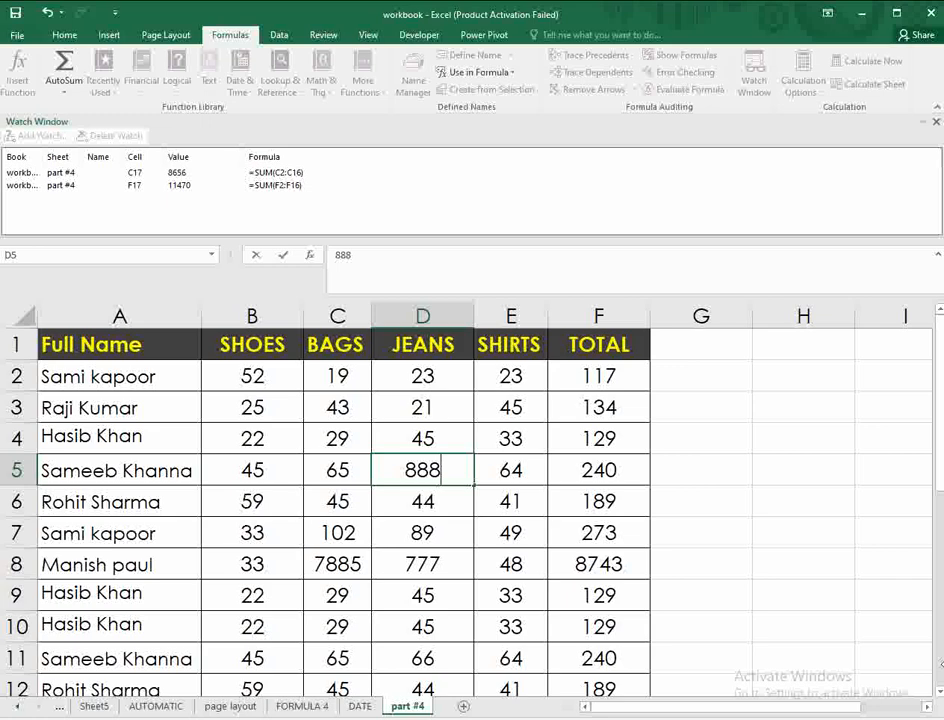
{"action": "key", "text": "Return"}
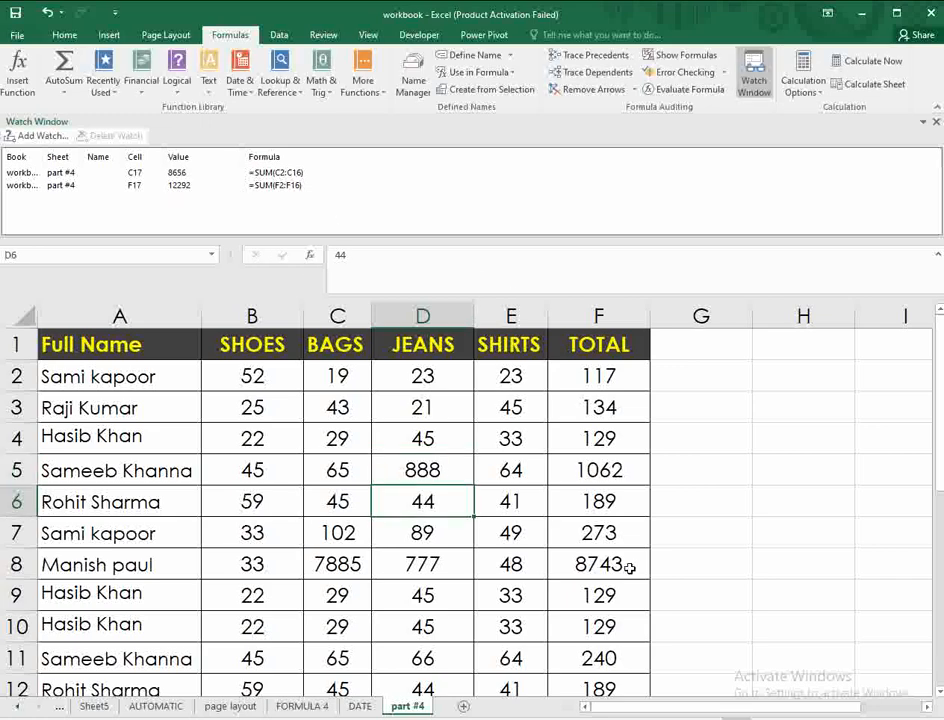
{"action": "scroll", "coordinate": [615, 555], "scroll_direction": "down", "scroll_amount": 5}
{"action": "left_click", "coordinate": [600, 390]}
{"action": "scroll", "coordinate": [476, 436], "scroll_direction": "up", "scroll_amount": 5}
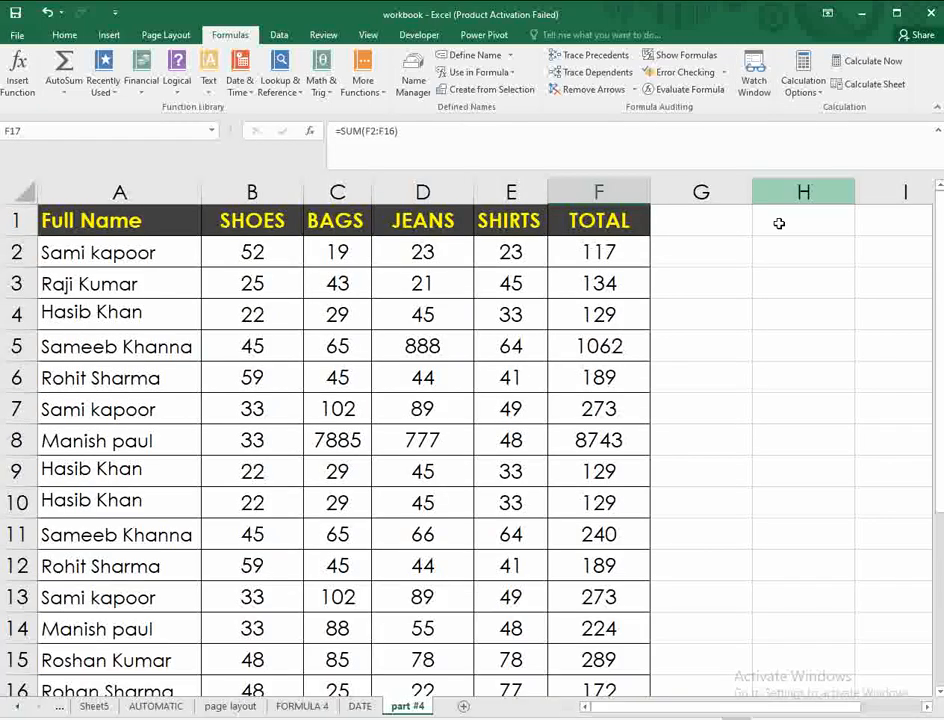
{"action": "left_click", "coordinate": [754, 80]}
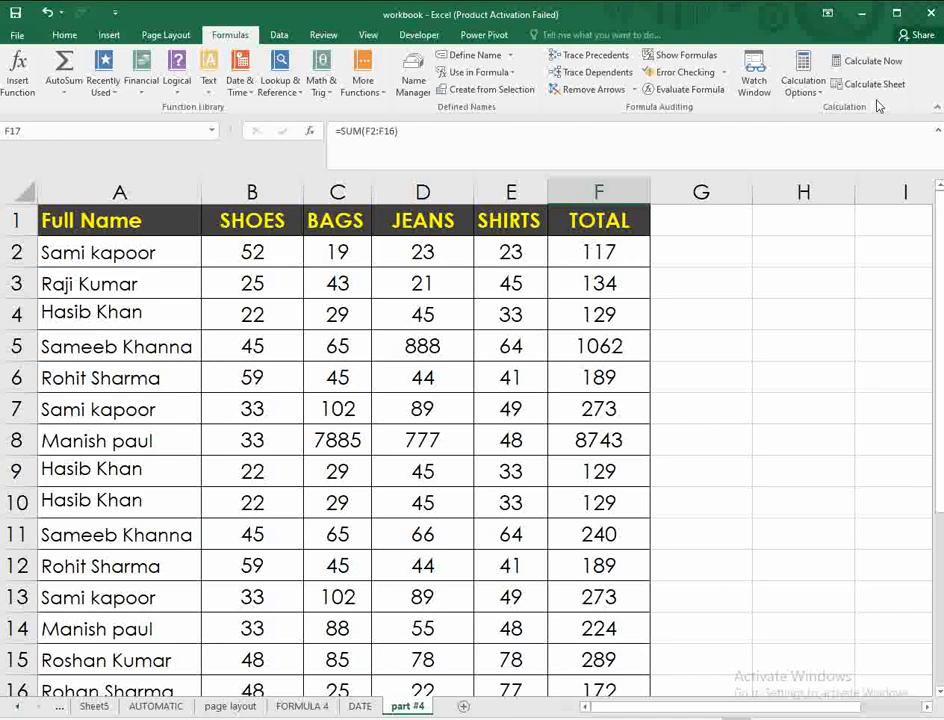
Step: Switch the calculation mode to Automatic Except for Data Tables, and finally to Manual
{"action": "left_click", "coordinate": [820, 94]}
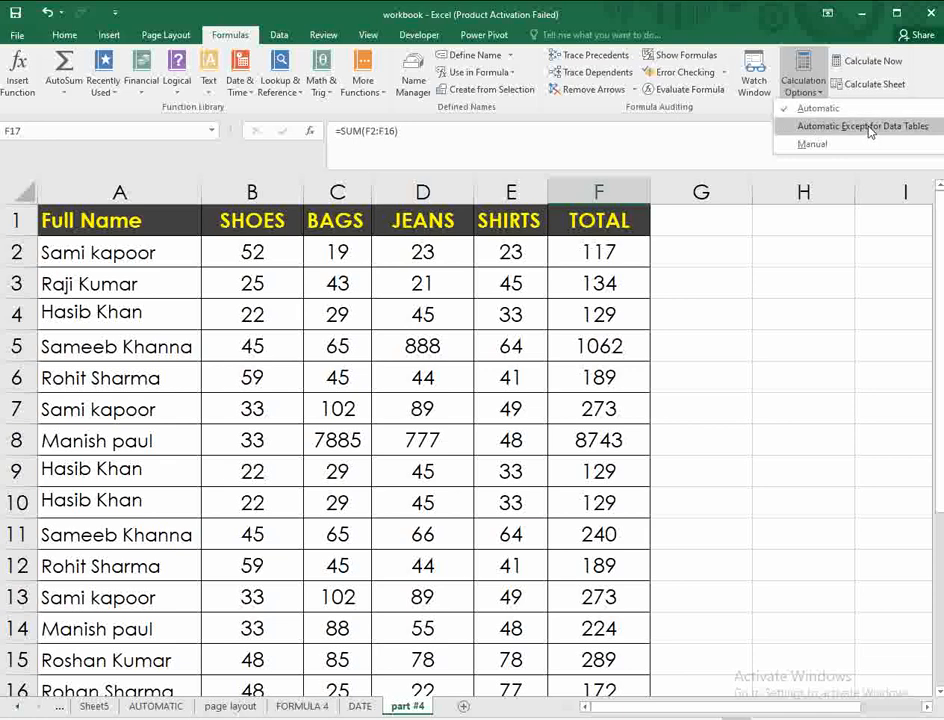
{"action": "left_click", "coordinate": [798, 130]}
{"action": "left_click", "coordinate": [801, 86]}
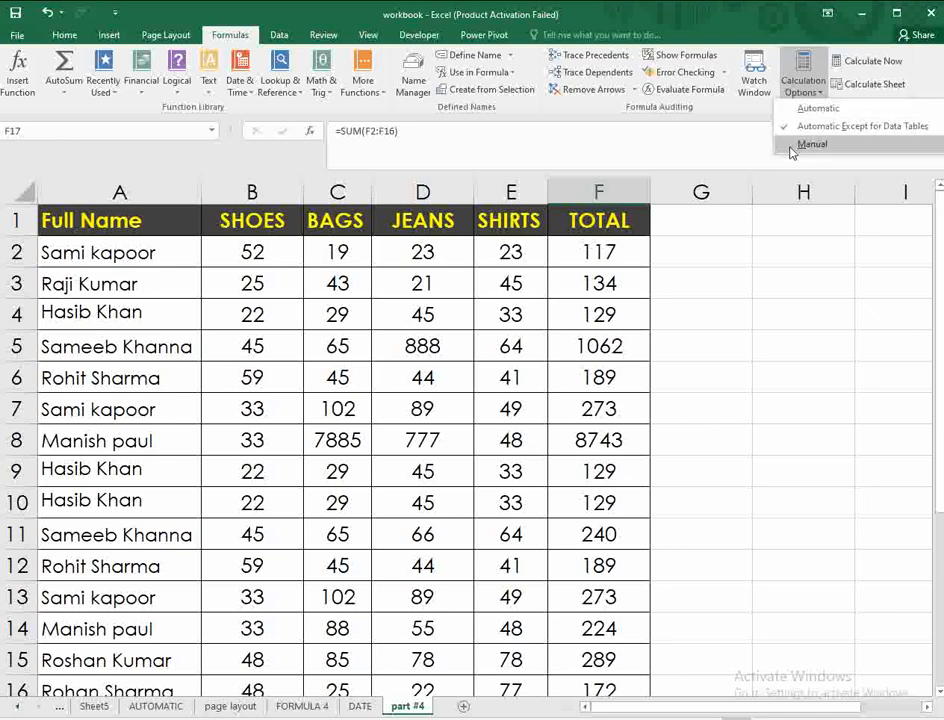
{"action": "left_click", "coordinate": [800, 144]}
{"action": "left_click", "coordinate": [801, 86]}
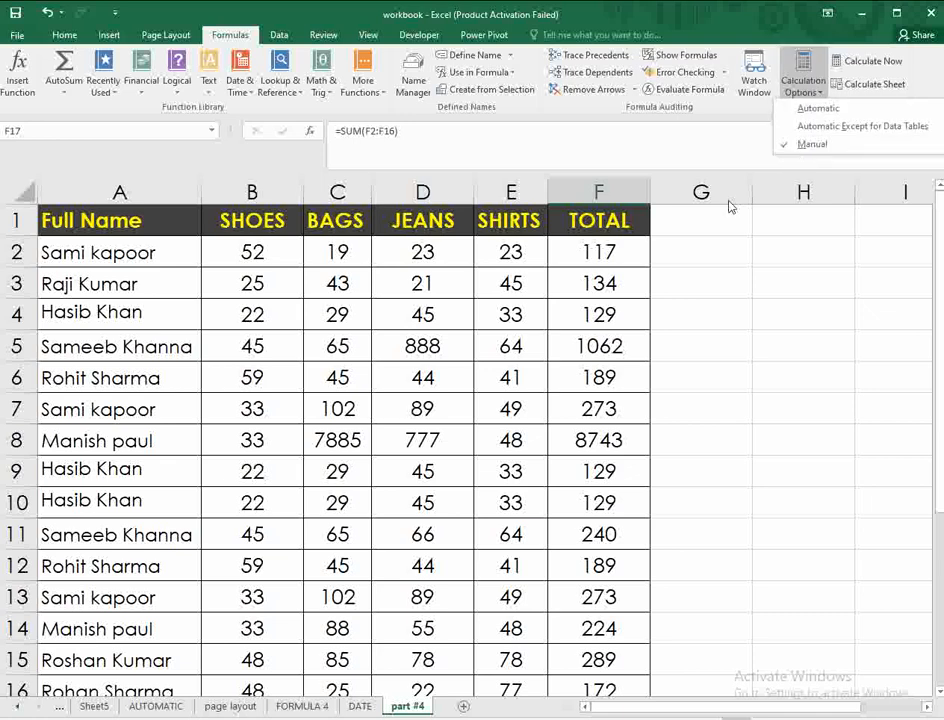
{"action": "left_click", "coordinate": [627, 277]}
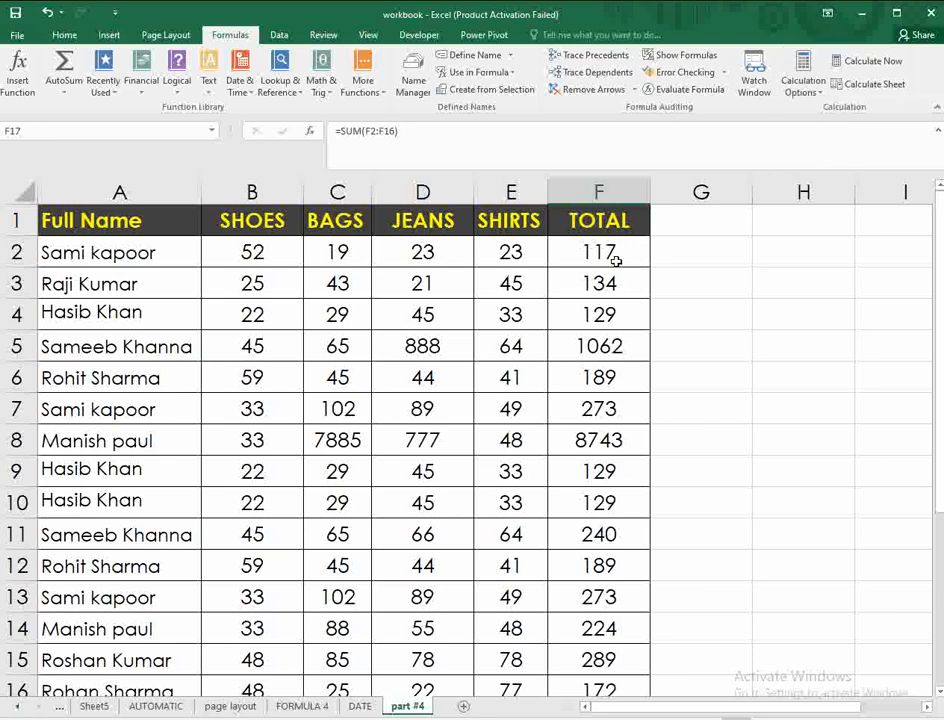
Step: Clear the totals in F2:F12, enter =-SUM(B2:E2) in F2 and fill it down to F12
{"action": "left_click_drag", "start_coordinate": [612, 254], "coordinate": [621, 574]}
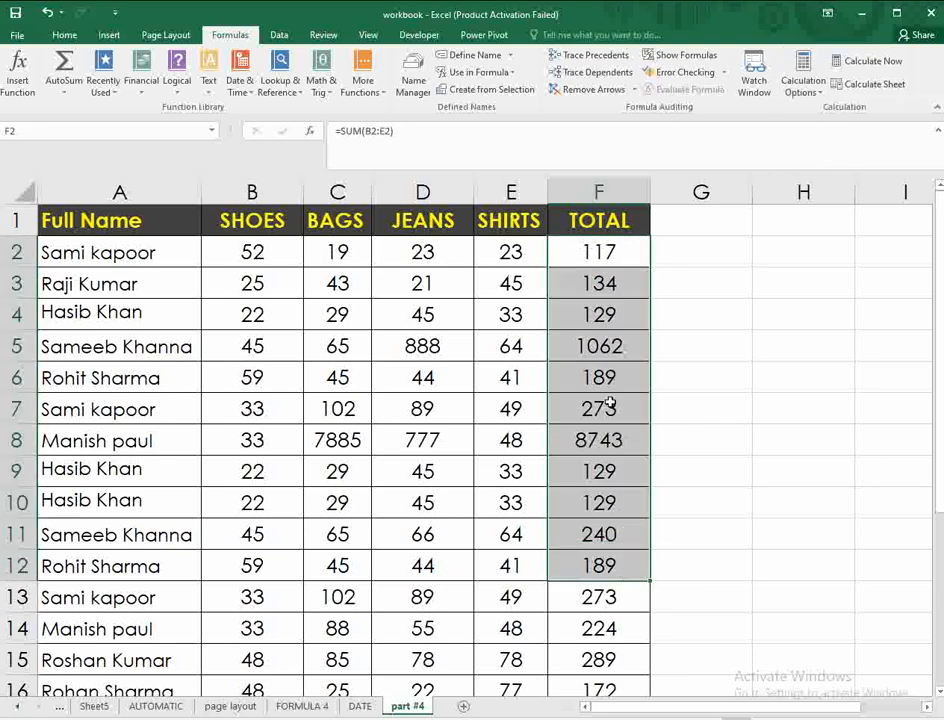
{"action": "key", "text": "Delete"}
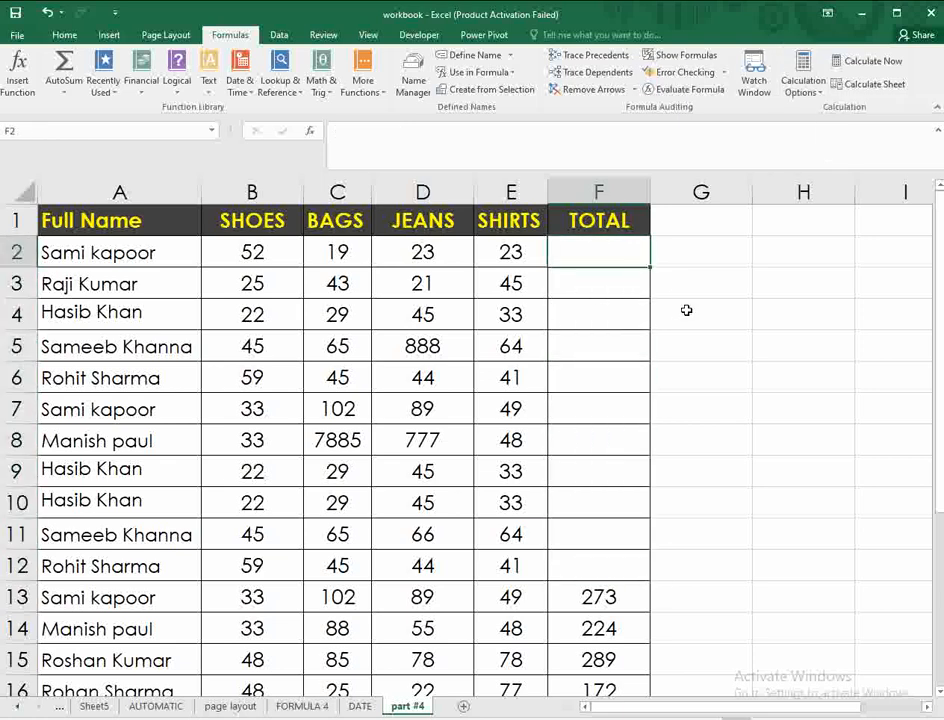
{"action": "type", "text": "=-SU"}
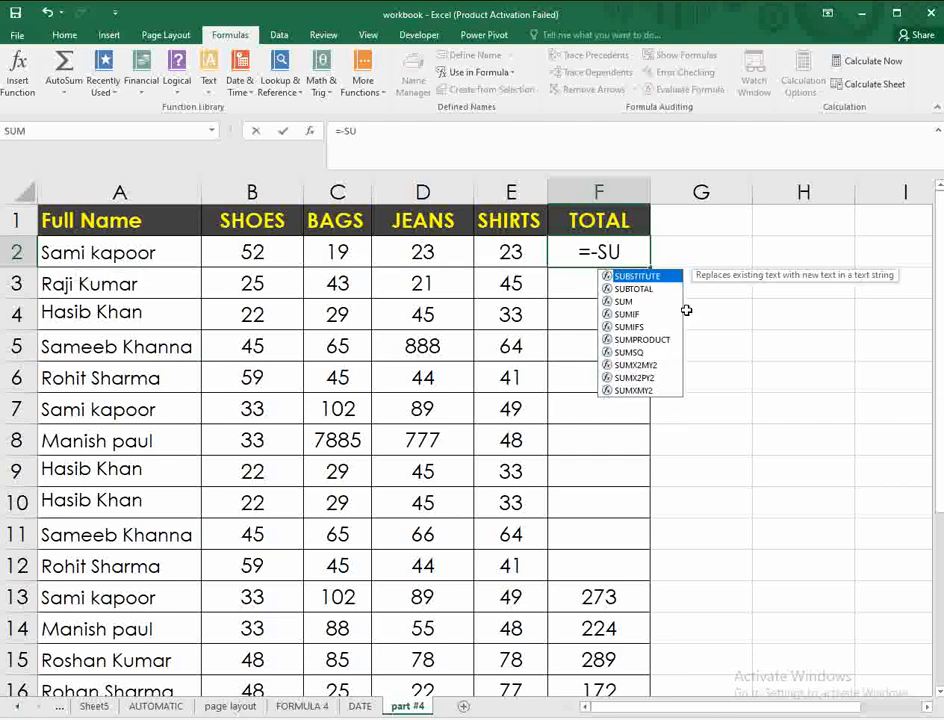
{"action": "type", "text": "M("}
{"action": "left_click_drag", "start_coordinate": [252, 252], "coordinate": [512, 254]}
{"action": "type", "text": ")"}
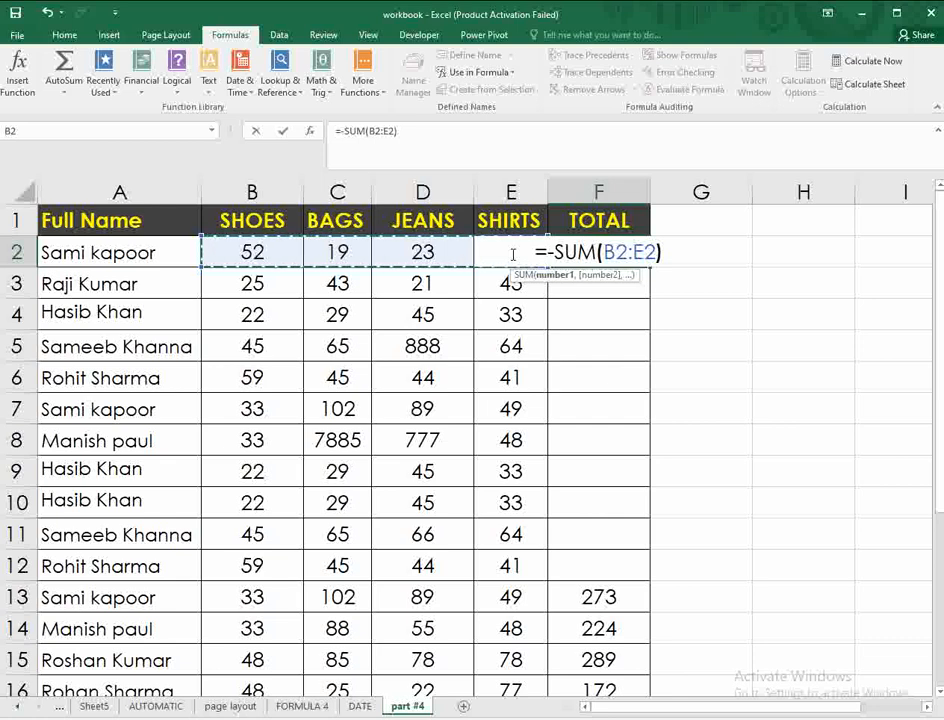
{"action": "key", "text": "Return"}
{"action": "left_click", "coordinate": [554, 248]}
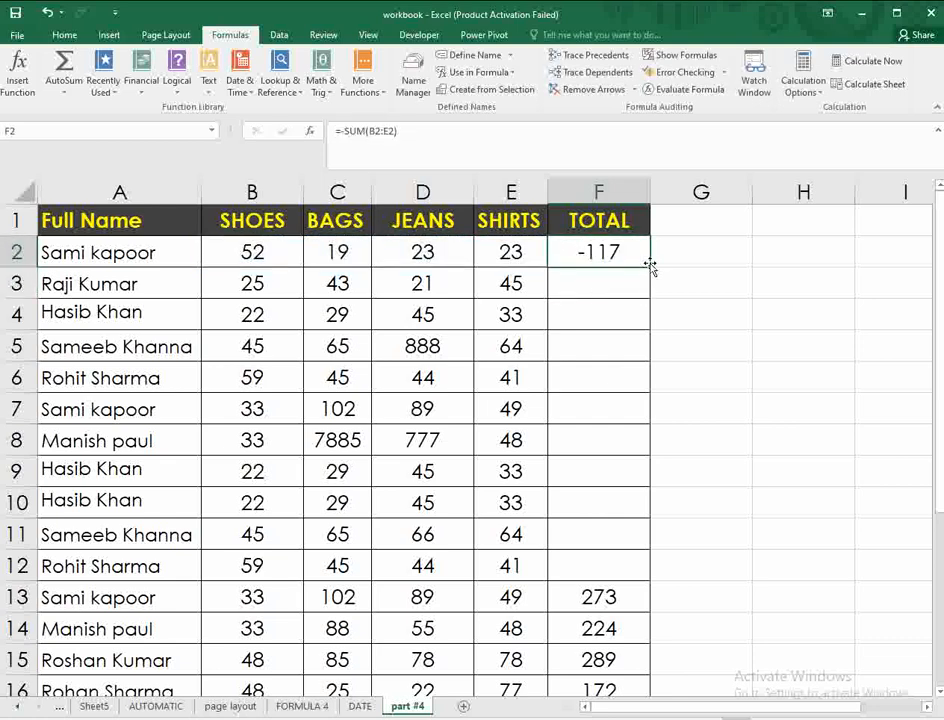
{"action": "left_click_drag", "start_coordinate": [650, 268], "coordinate": [636, 575]}
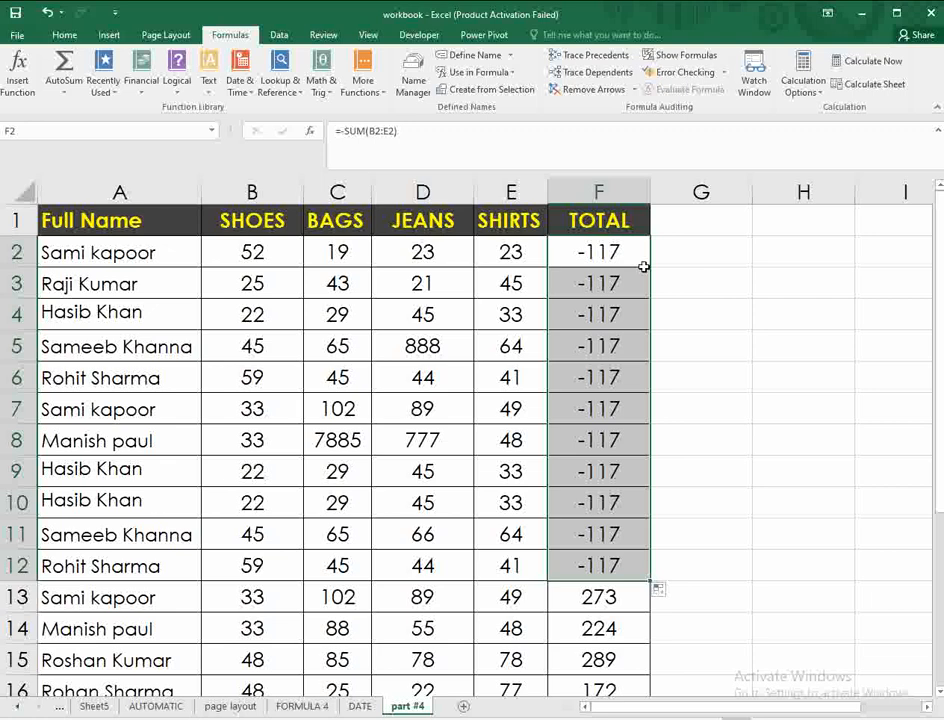
Step: Clear F2:F12 again and enter =SUM(B2:E2) in F2
{"action": "key", "text": "Delete"}
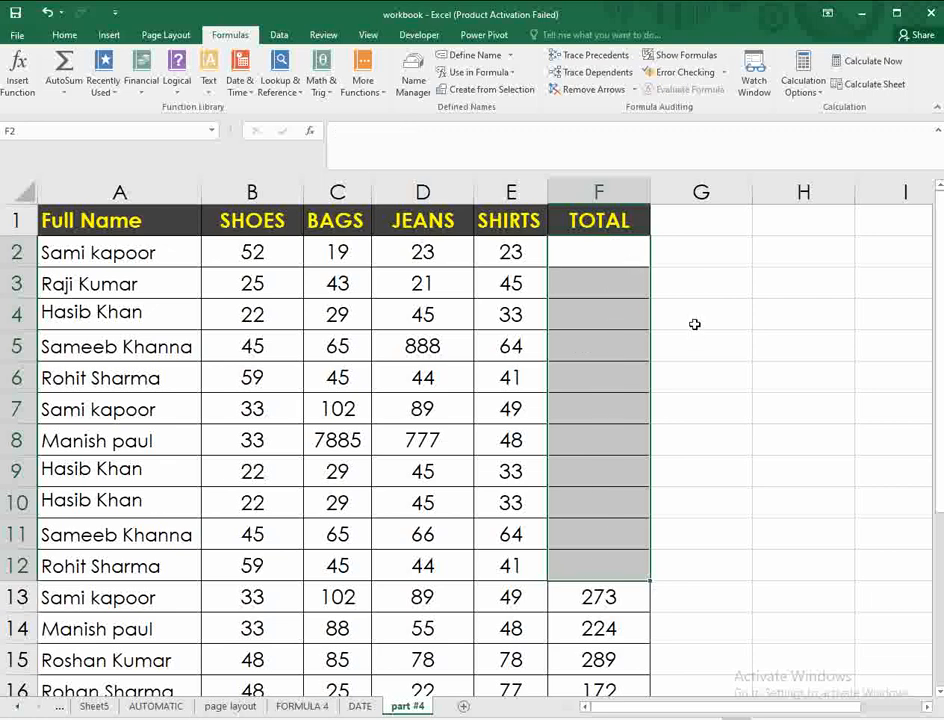
{"action": "left_click", "coordinate": [581, 259]}
{"action": "type", "text": "="}
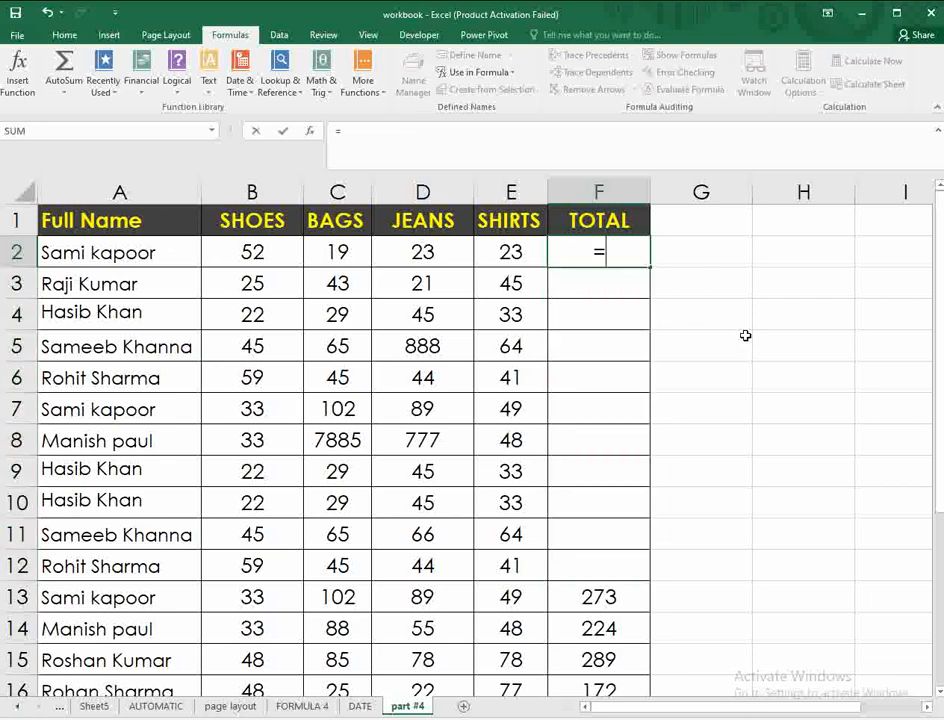
{"action": "type", "text": "SUM("}
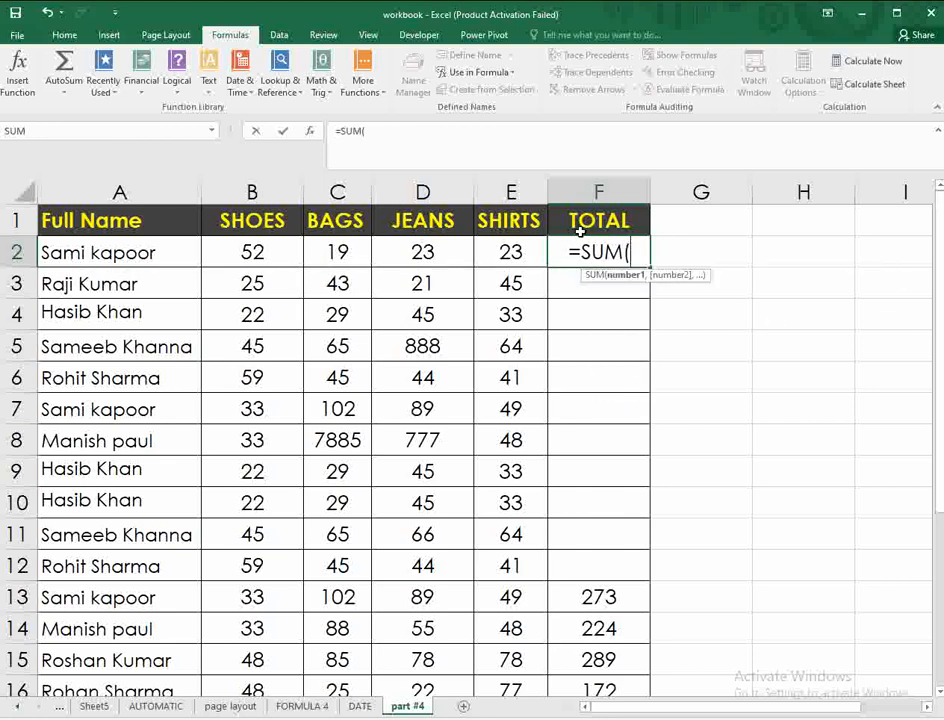
{"action": "left_click_drag", "start_coordinate": [293, 248], "coordinate": [468, 255]}
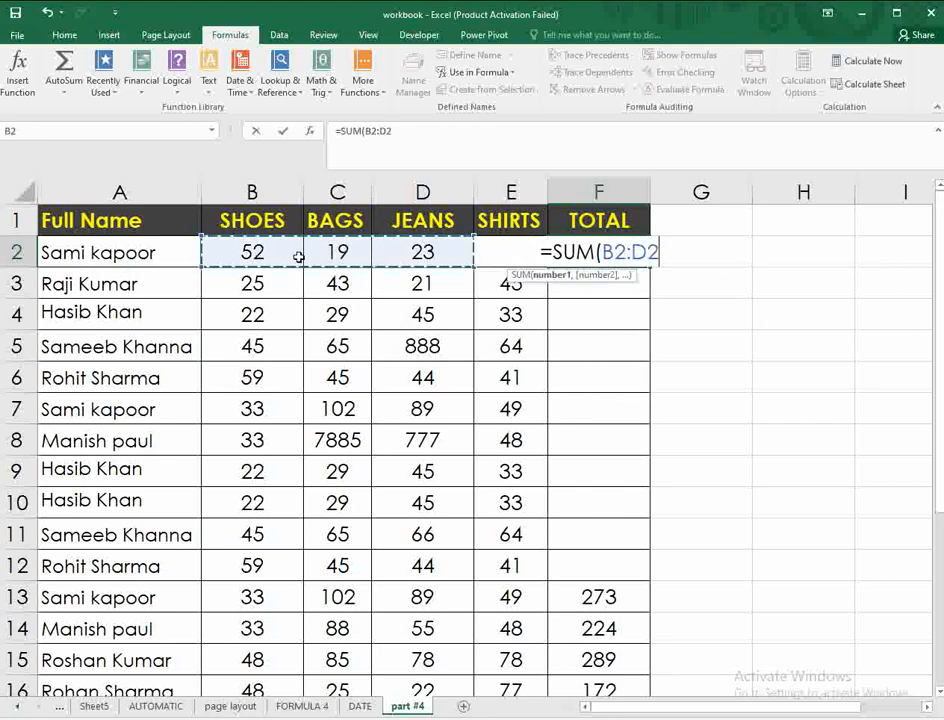
{"action": "left_click_drag", "start_coordinate": [298, 257], "coordinate": [520, 259]}
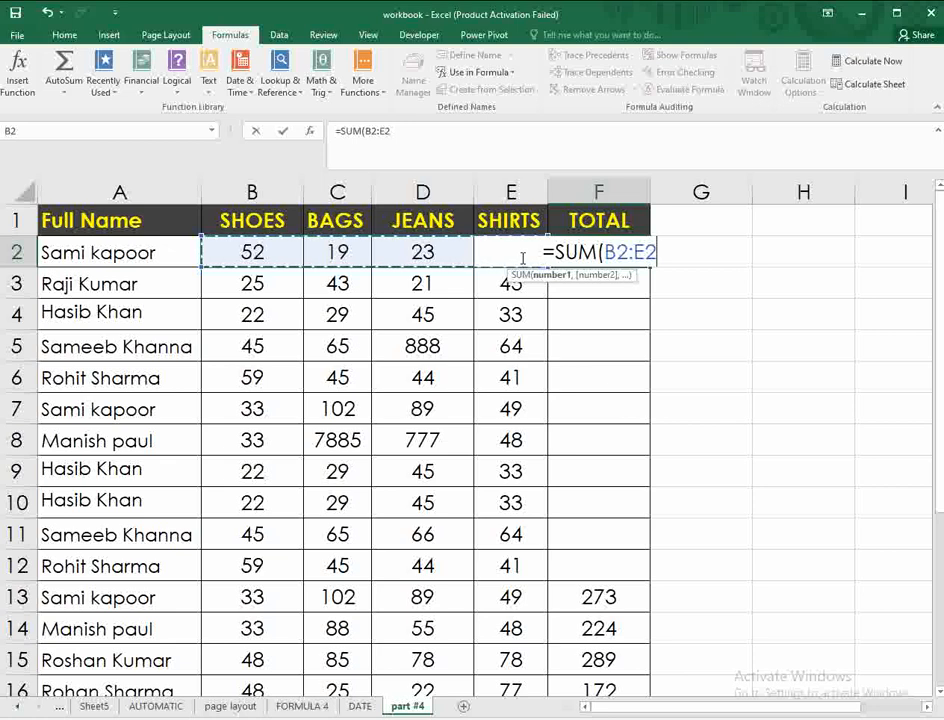
{"action": "type", "text": ")"}
{"action": "key", "text": "Return"}
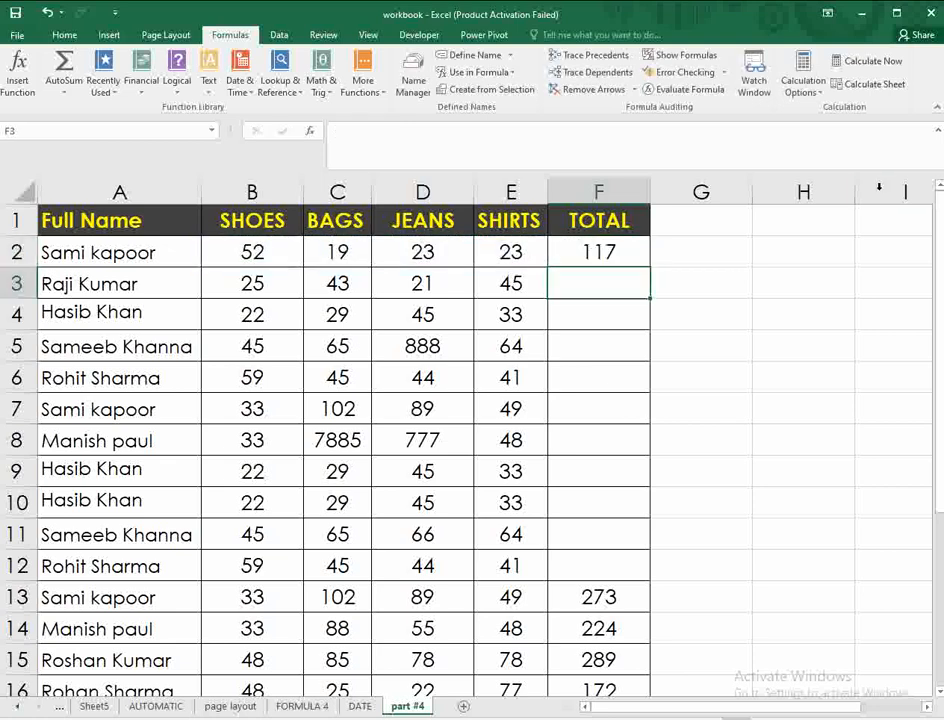
Step: Fill the F2 sum down to F12 and recalculate the workbook with Calculate Now
{"action": "left_click", "coordinate": [634, 254]}
{"action": "left_click_drag", "start_coordinate": [651, 267], "coordinate": [617, 566]}
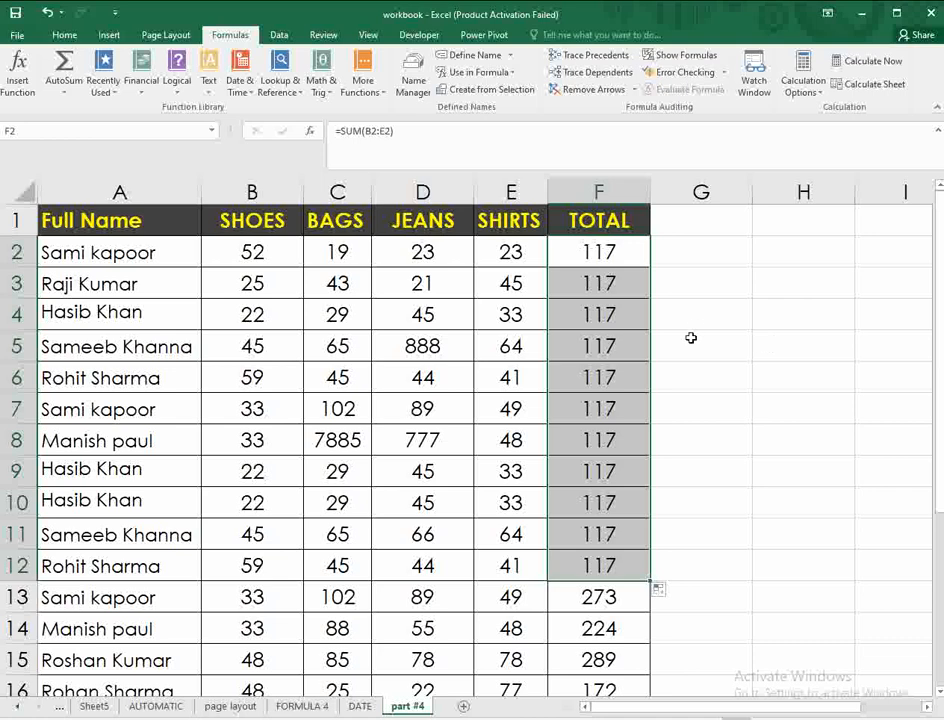
{"action": "left_click", "coordinate": [694, 368]}
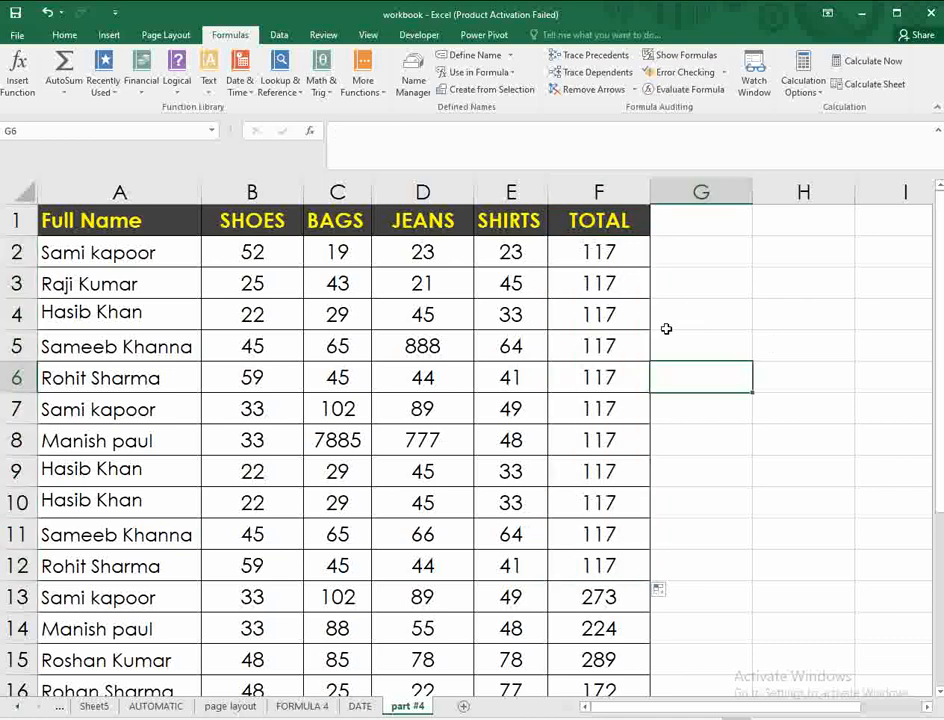
{"action": "left_click", "coordinate": [576, 244]}
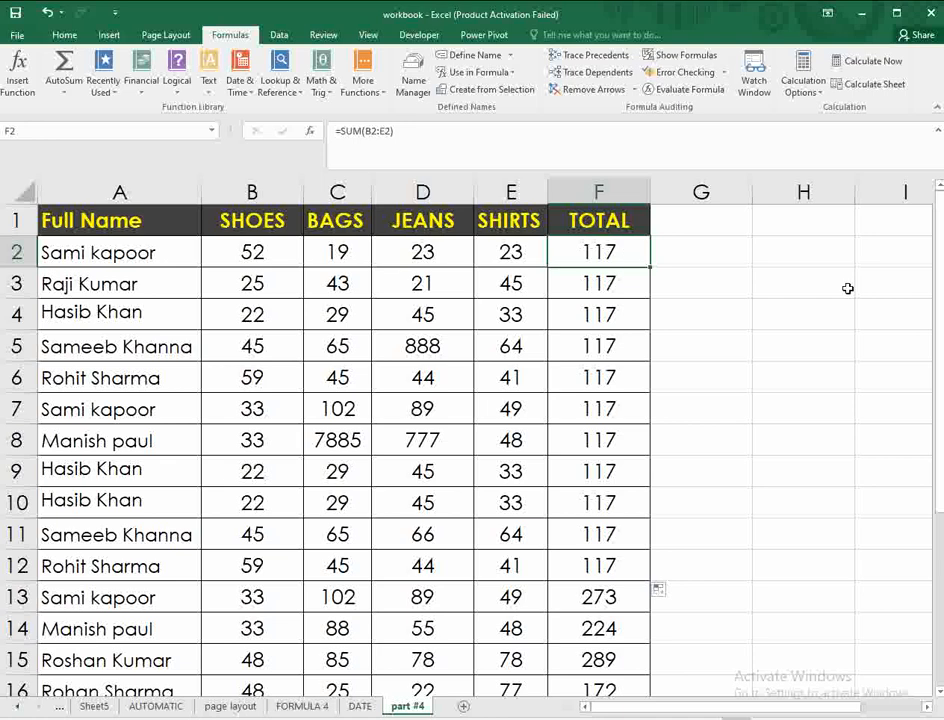
{"action": "left_click", "coordinate": [872, 63]}
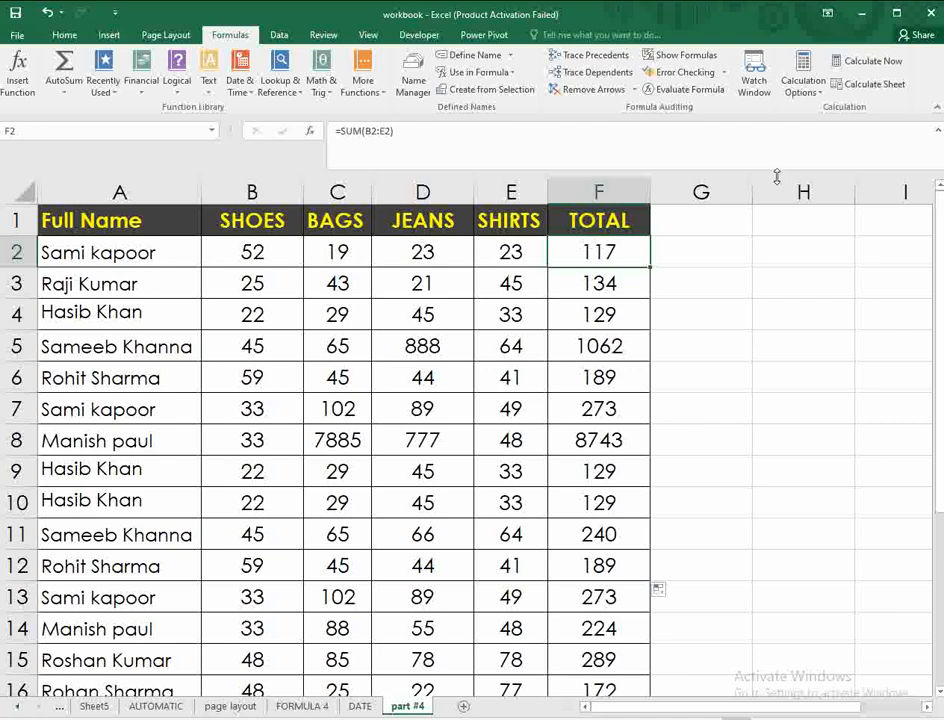
Step: Switch the calculation mode to Automatic
{"action": "left_click", "coordinate": [805, 90]}
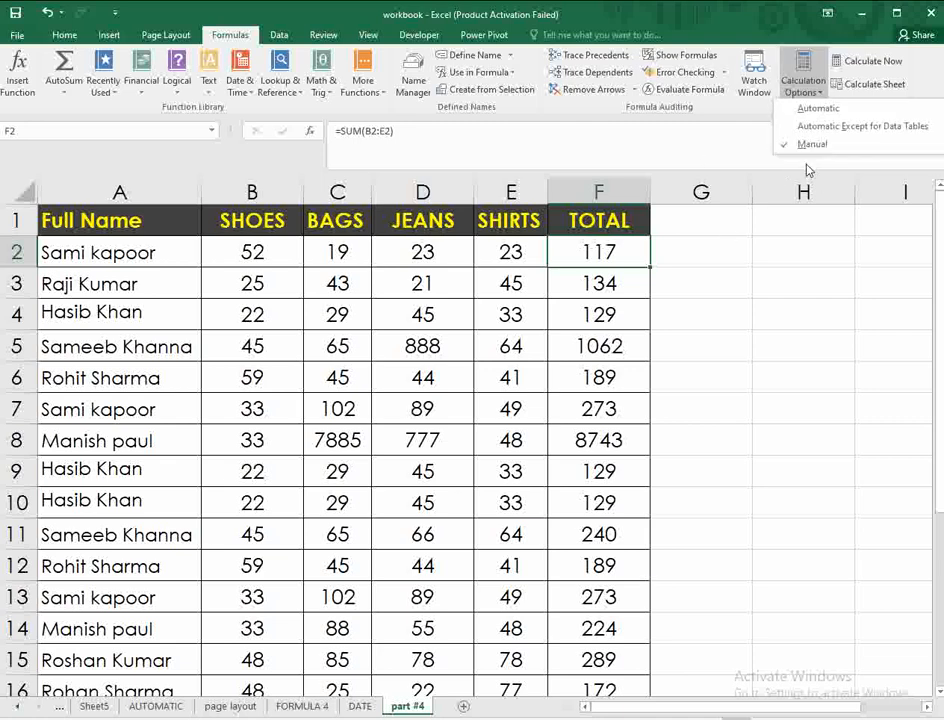
{"action": "left_click", "coordinate": [786, 116]}
{"action": "left_click", "coordinate": [702, 305]}
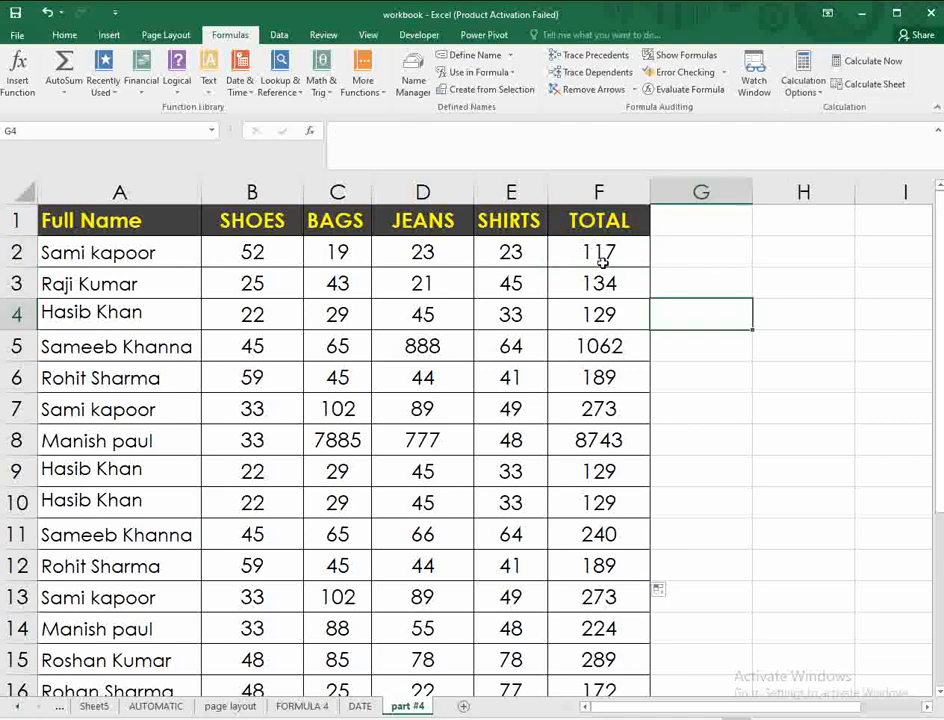
Step: Clear the row totals in F2:F14 of the TOTAL column
{"action": "left_click", "coordinate": [604, 258]}
{"action": "key", "text": "F2"}
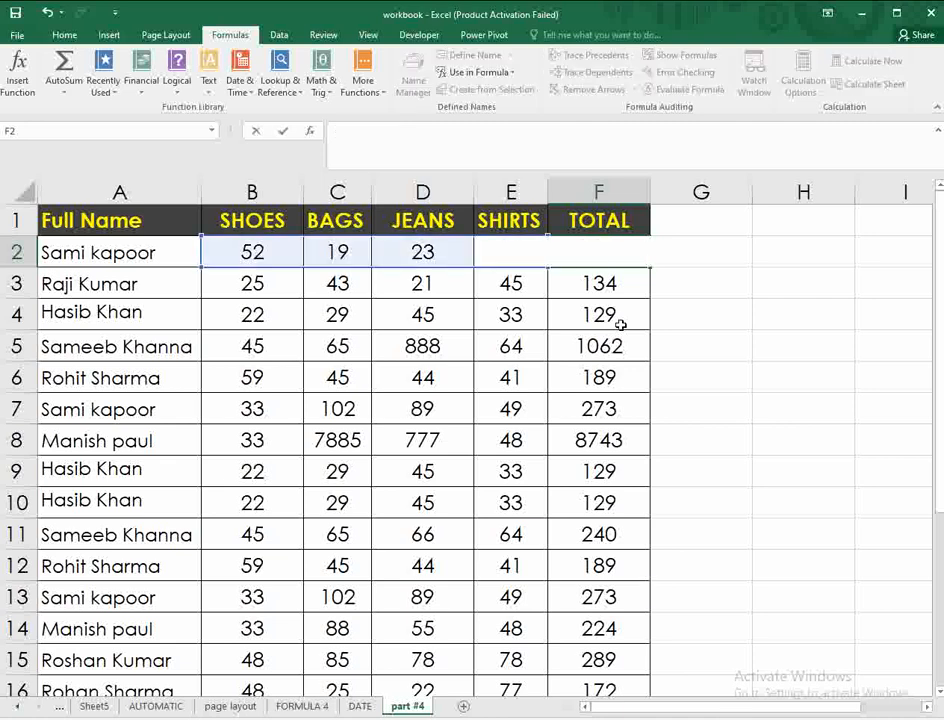
{"action": "key", "text": "Return"}
{"action": "left_click_drag", "start_coordinate": [599, 283], "coordinate": [655, 628]}
{"action": "key", "text": "Delete"}
{"action": "left_click", "coordinate": [599, 446]}
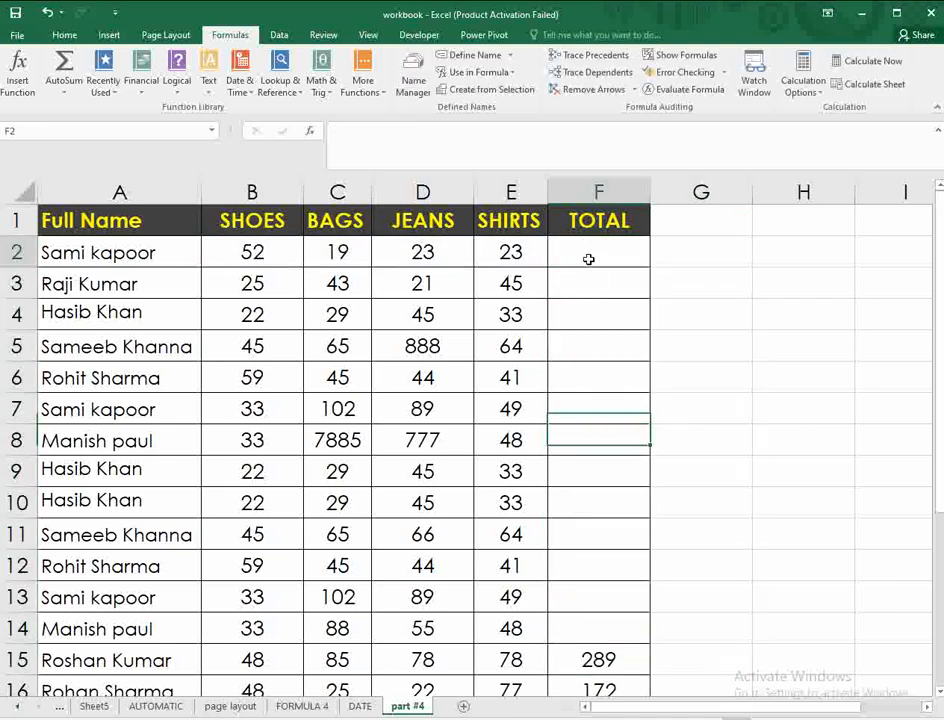
Step: AutoSum B2:E2 into F2 and fill the formula down to F14
{"action": "left_click", "coordinate": [587, 262]}
{"action": "key", "text": "alt+equal"}
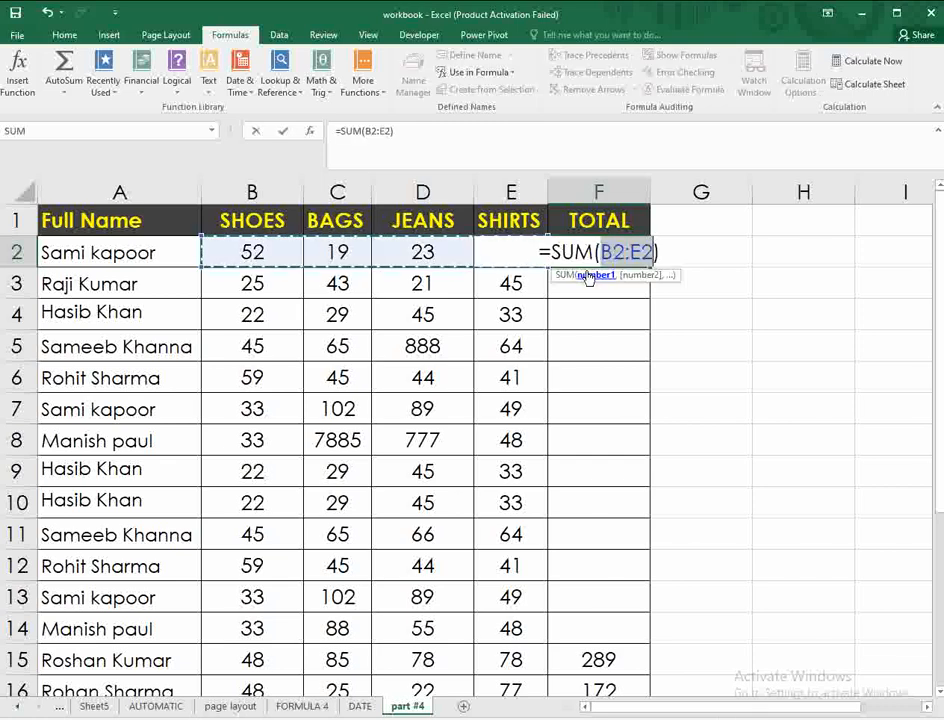
{"action": "key", "text": "Return"}
{"action": "left_click", "coordinate": [603, 254]}
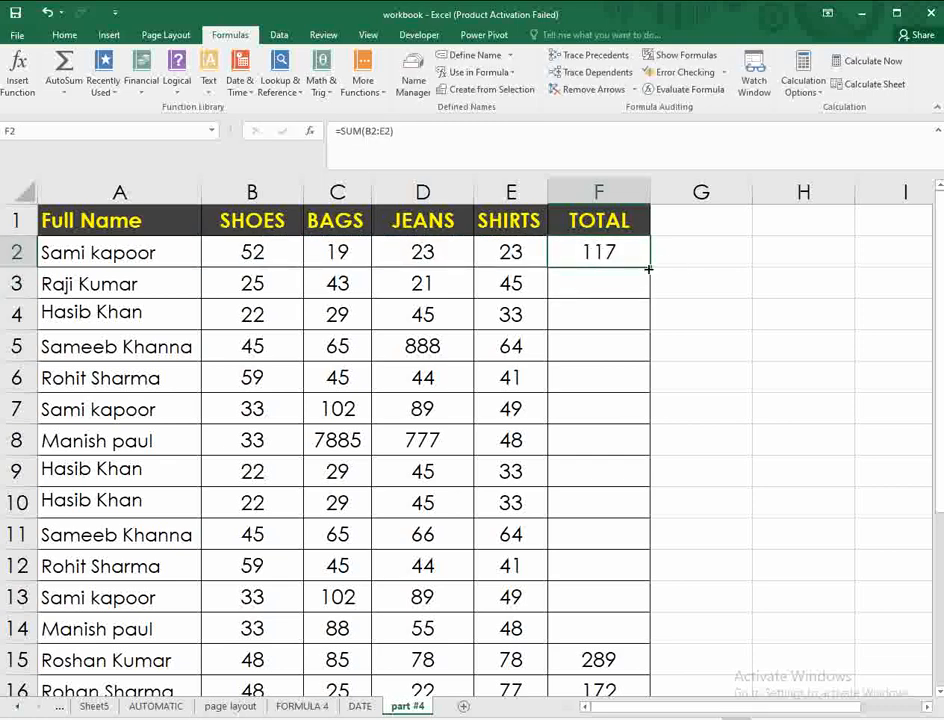
{"action": "left_click_drag", "start_coordinate": [651, 266], "coordinate": [640, 603]}
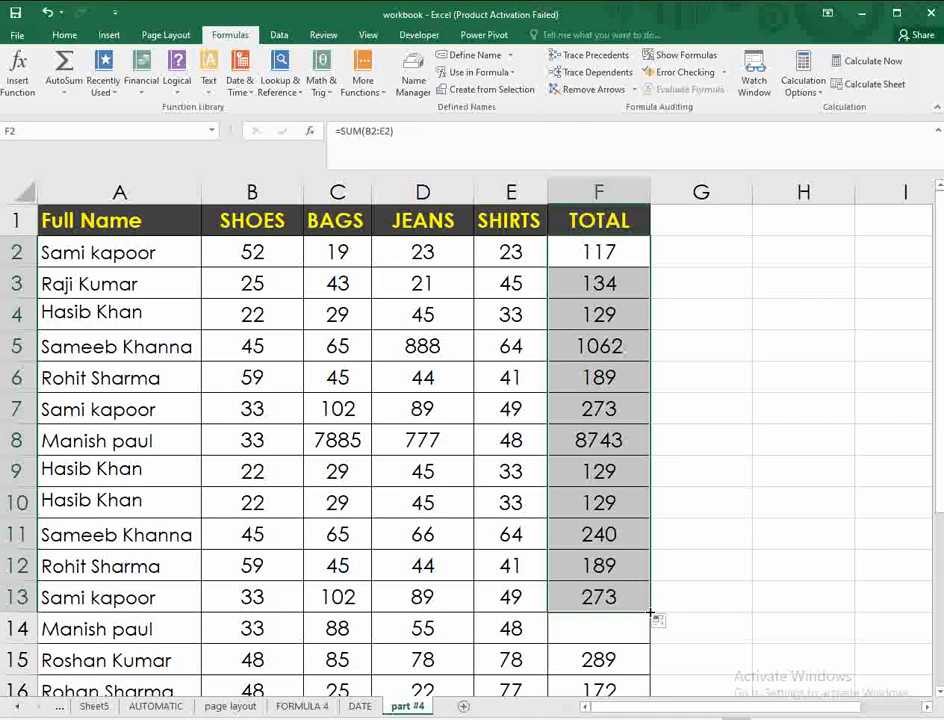
{"action": "left_click_drag", "start_coordinate": [651, 614], "coordinate": [653, 660]}
{"action": "left_click", "coordinate": [727, 397]}
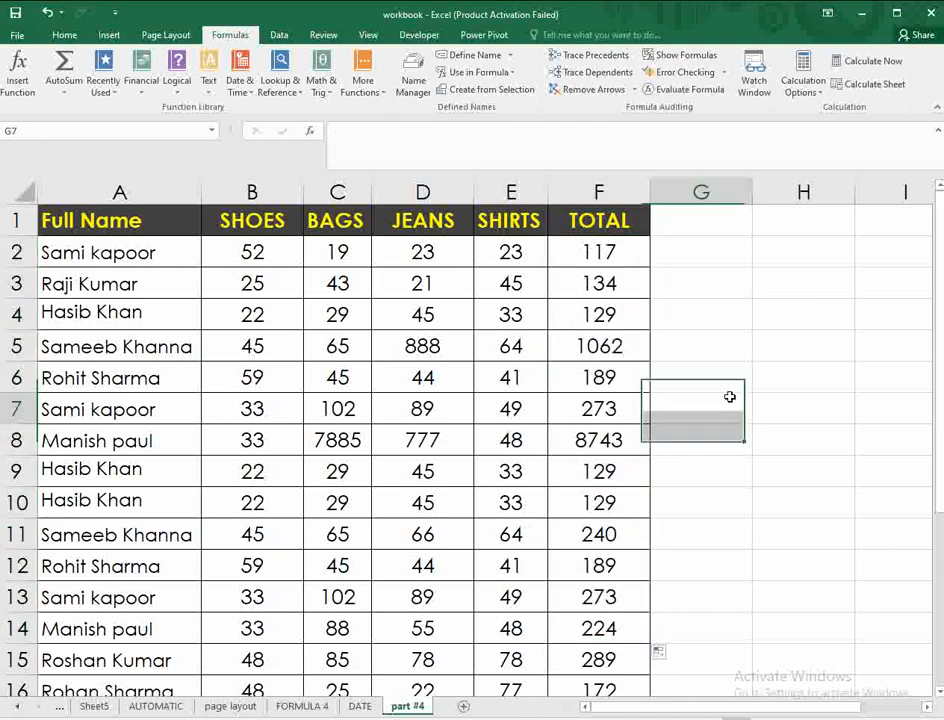
Step: Check the formulas in F3 and F5, and set the calculation mode to Manual
{"action": "left_click", "coordinate": [802, 86]}
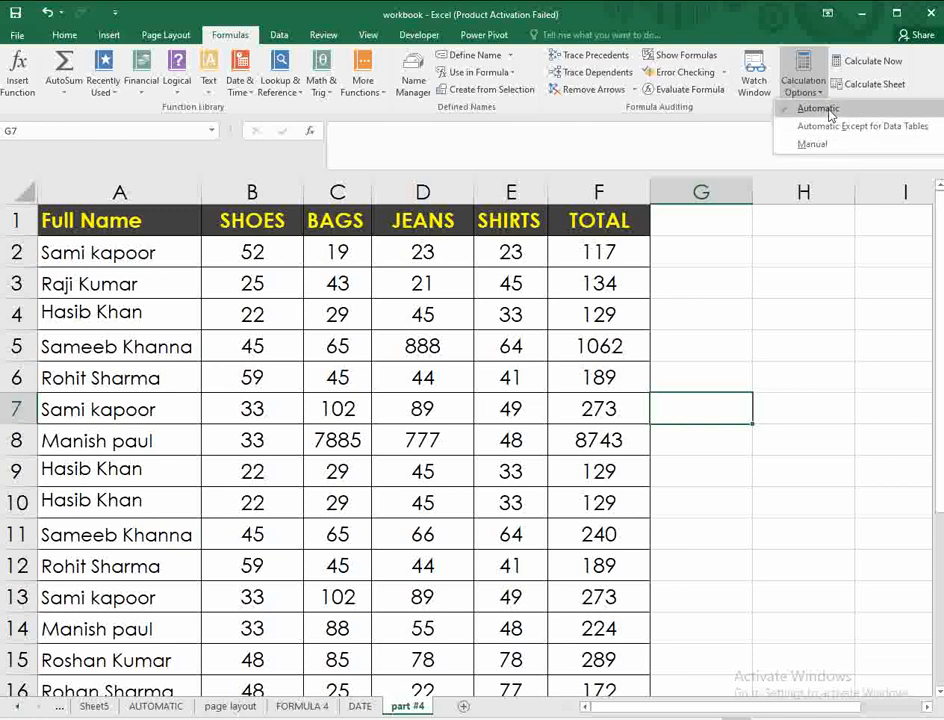
{"action": "left_click", "coordinate": [688, 314]}
{"action": "left_click", "coordinate": [611, 284]}
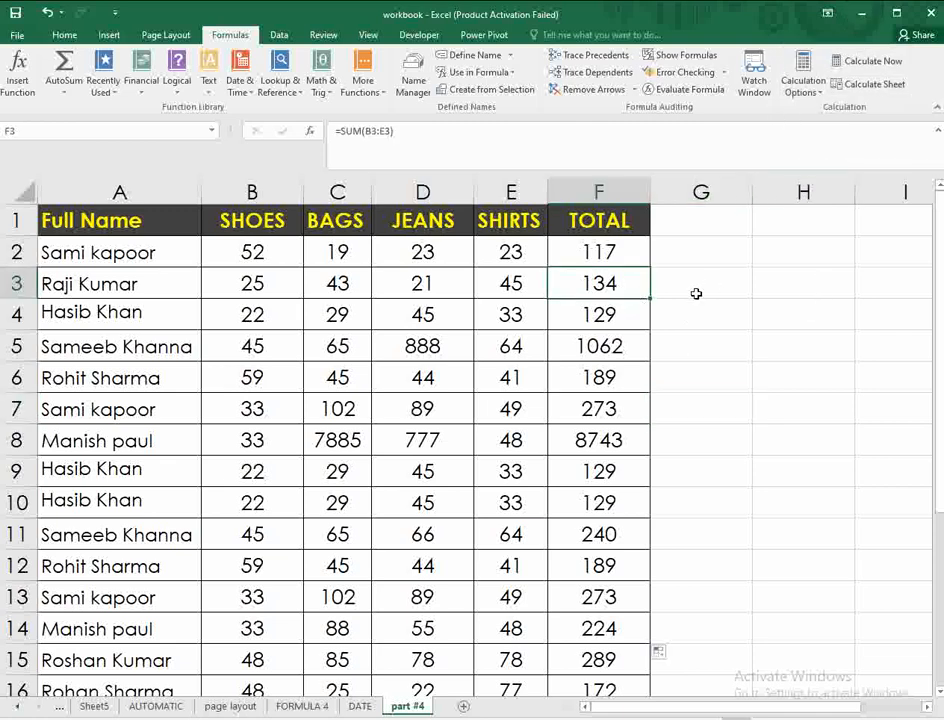
{"action": "left_click", "coordinate": [628, 342]}
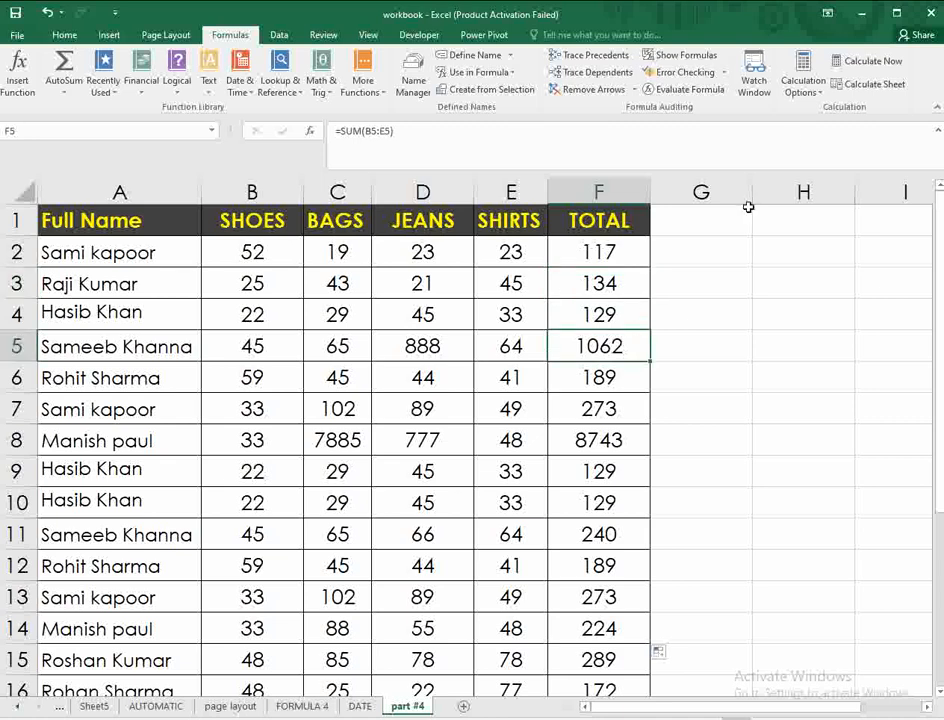
{"action": "left_click", "coordinate": [804, 84]}
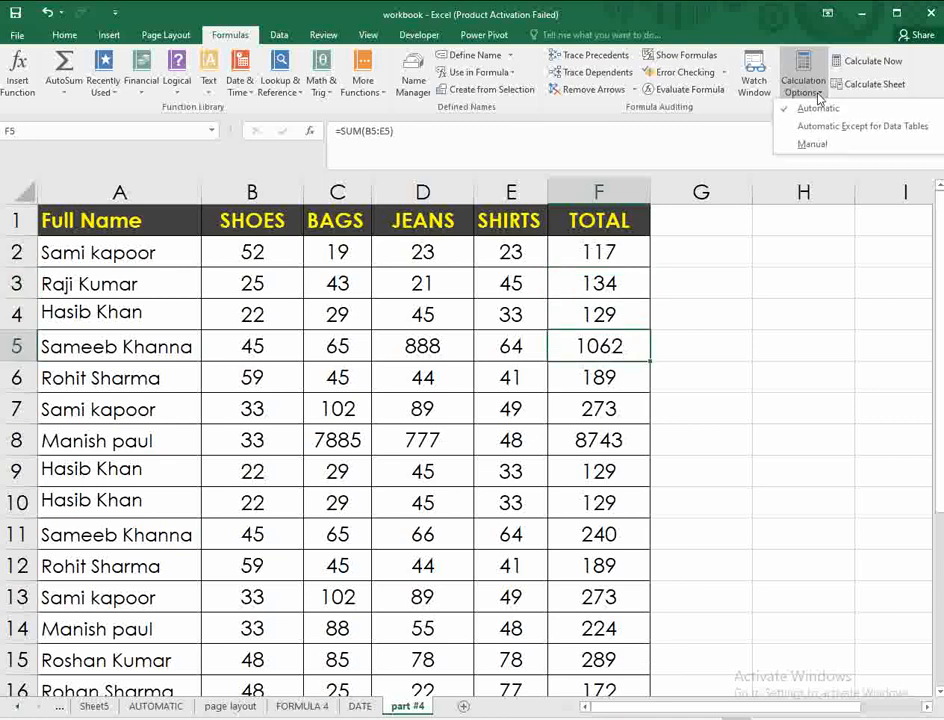
{"action": "left_click", "coordinate": [813, 145]}
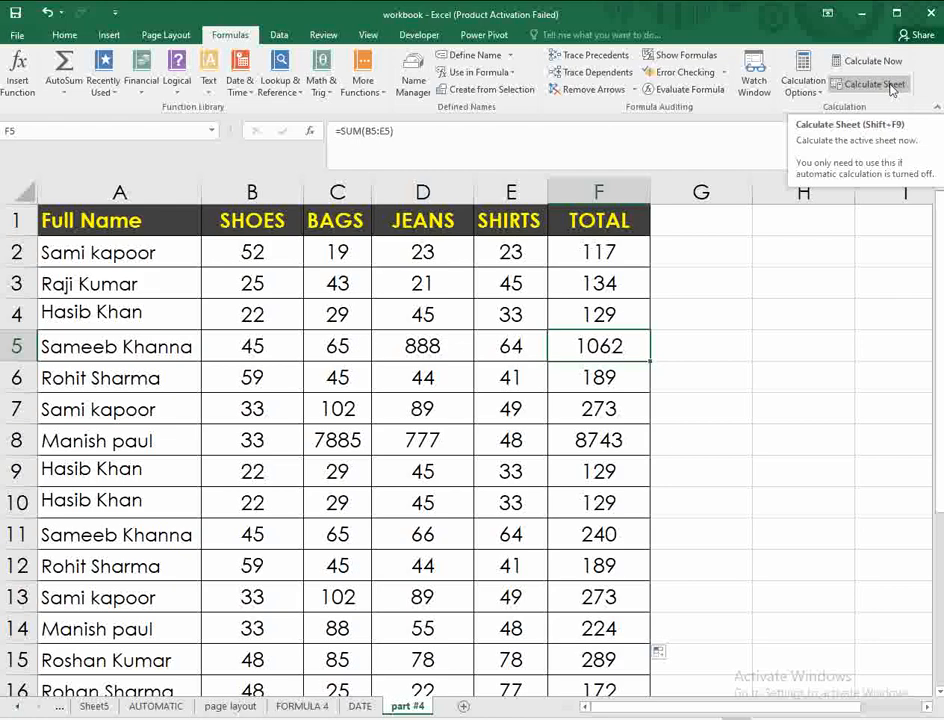
{"action": "left_click", "coordinate": [720, 432]}
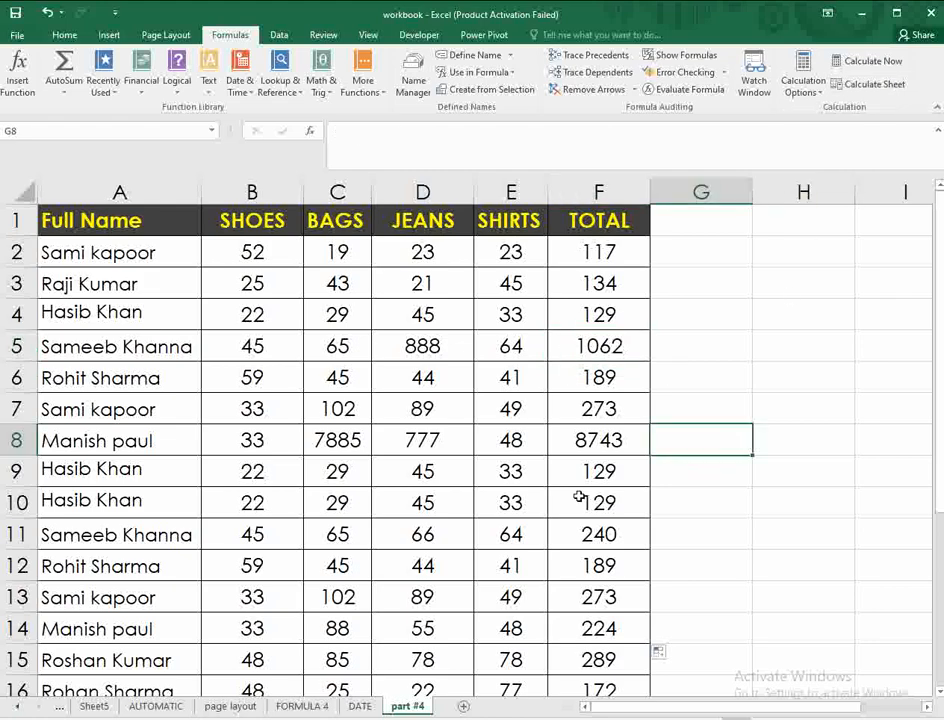
Step: Add a new worksheet and copy the entire part #4 sheet into it
{"action": "left_click", "coordinate": [464, 708]}
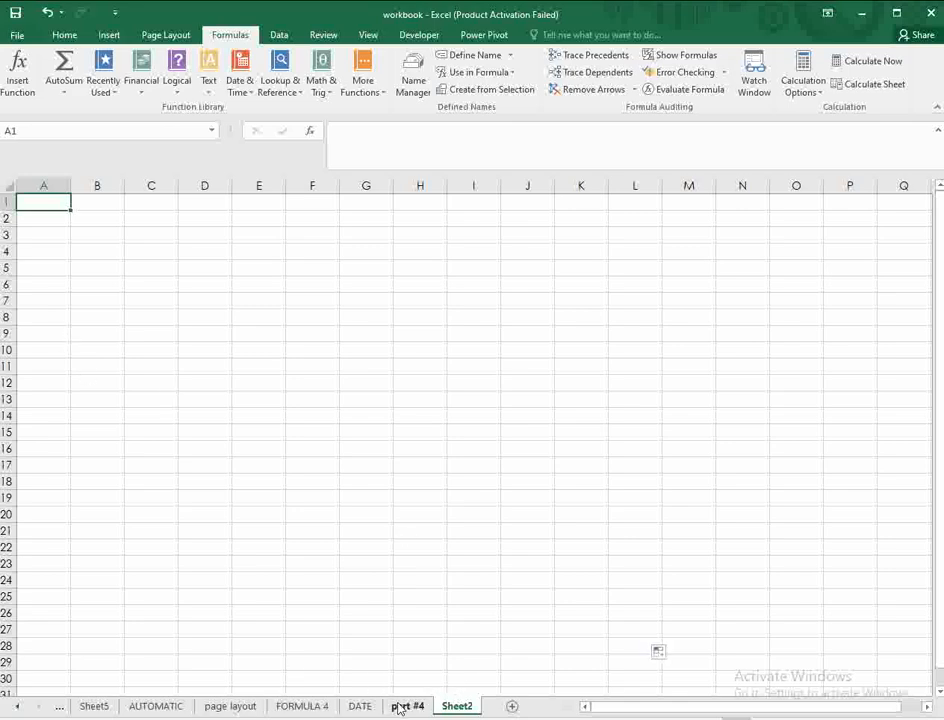
{"action": "left_click", "coordinate": [400, 708]}
{"action": "left_click", "coordinate": [17, 220]}
{"action": "left_click", "coordinate": [19, 190]}
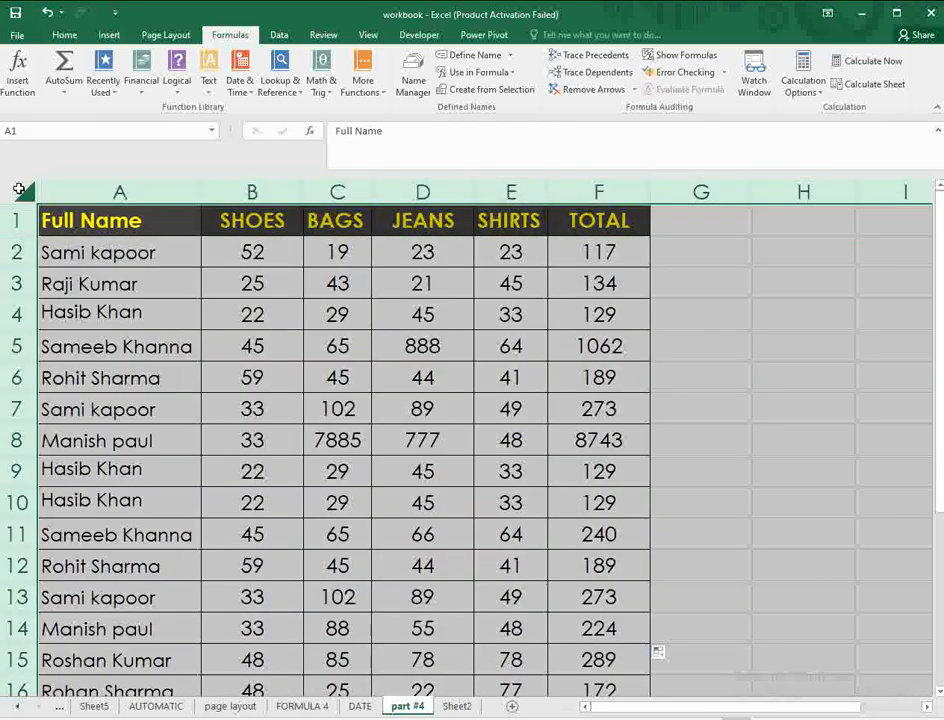
{"action": "left_click", "coordinate": [457, 707]}
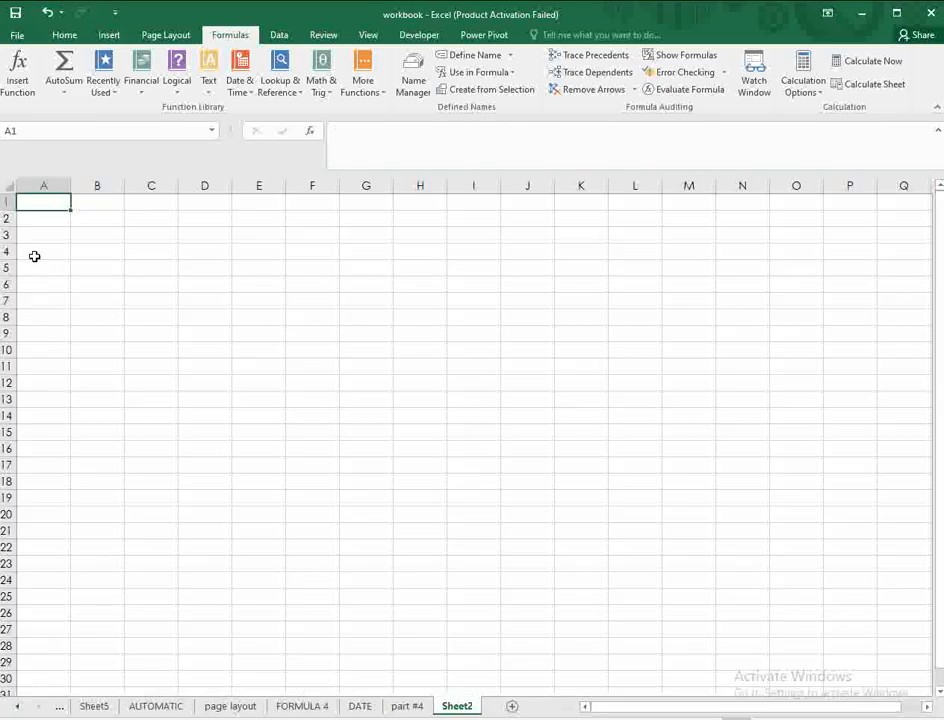
{"action": "left_click", "coordinate": [8, 184]}
{"action": "key", "text": "ctrl+v"}
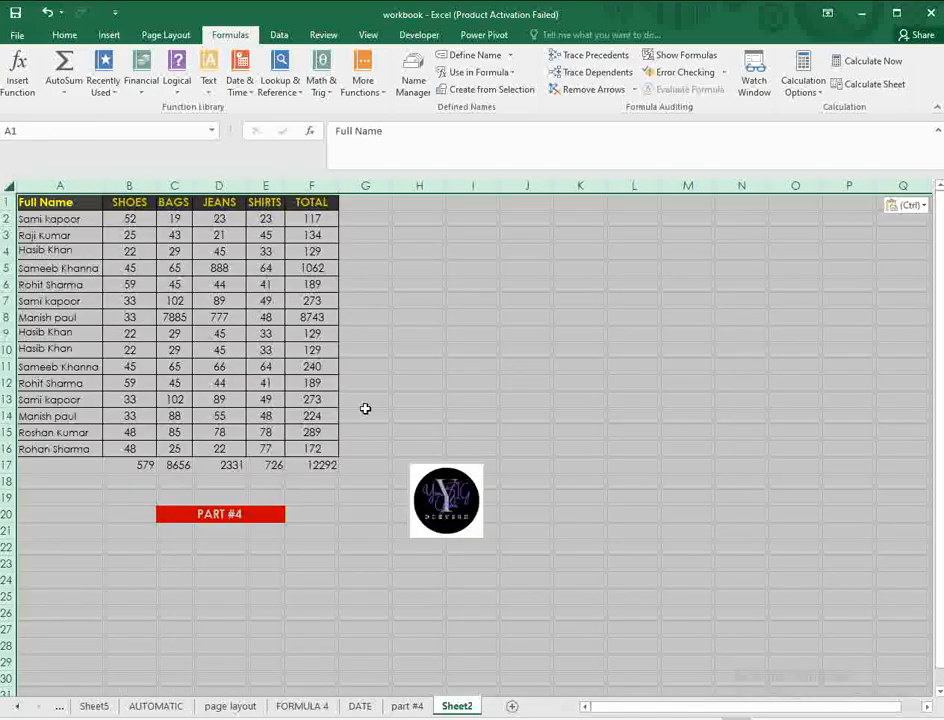
{"action": "left_click", "coordinate": [375, 401]}
{"action": "scroll", "coordinate": [379, 478], "scroll_direction": "up", "scroll_amount": 2}
{"action": "scroll", "coordinate": [573, 526], "scroll_direction": "up", "scroll_amount": 2}
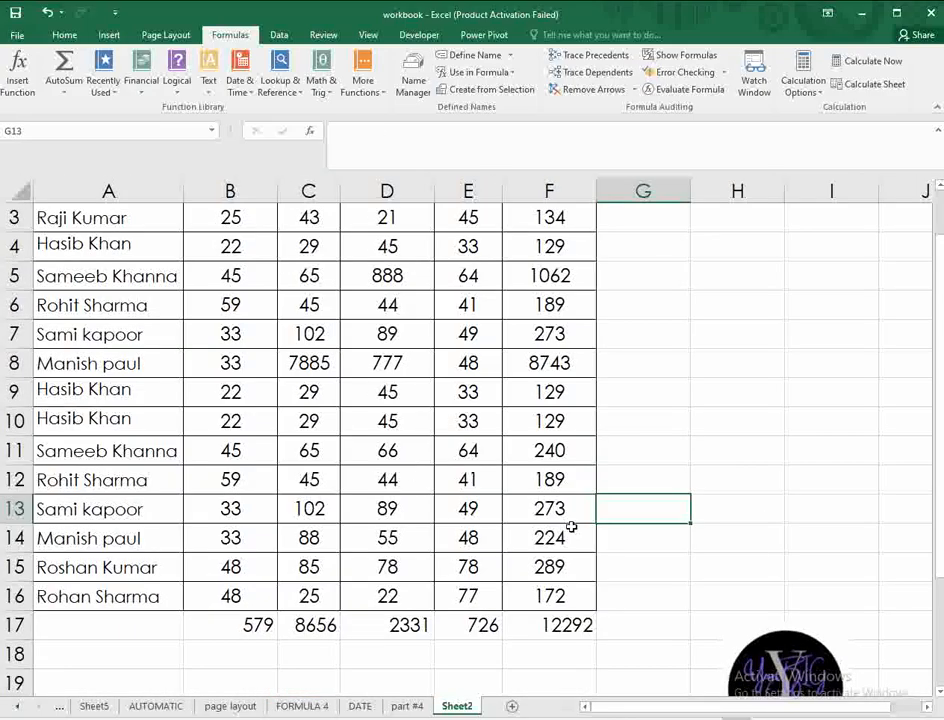
Step: Compare the part #4 sheet with its copy in Sheet2
{"action": "scroll", "coordinate": [590, 514], "scroll_direction": "up", "scroll_amount": 1}
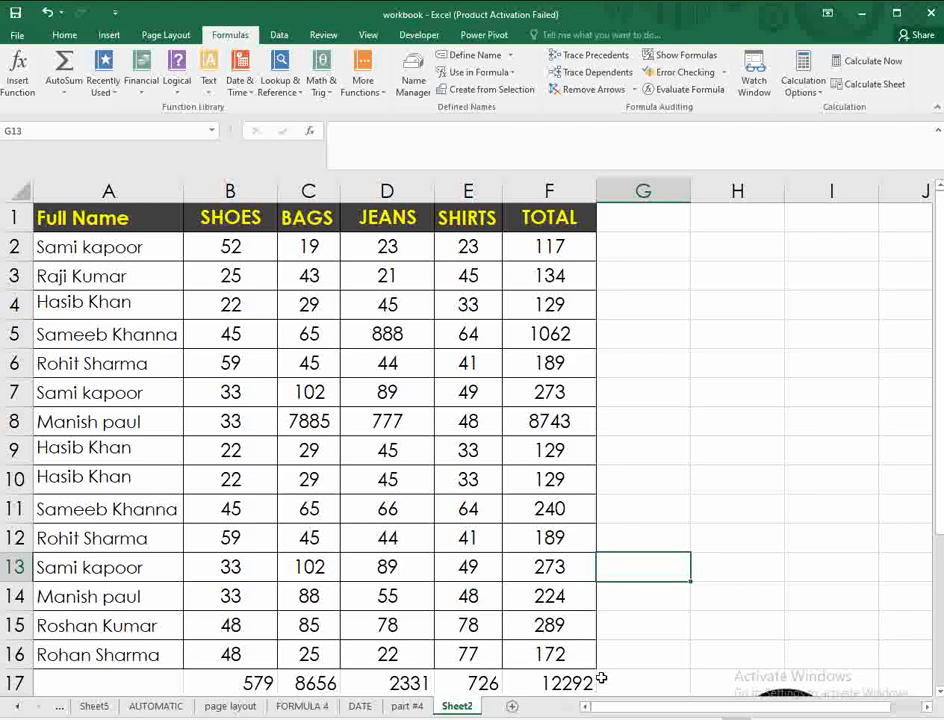
{"action": "left_click", "coordinate": [407, 706]}
{"action": "left_click", "coordinate": [457, 706]}
{"action": "left_click", "coordinate": [407, 706]}
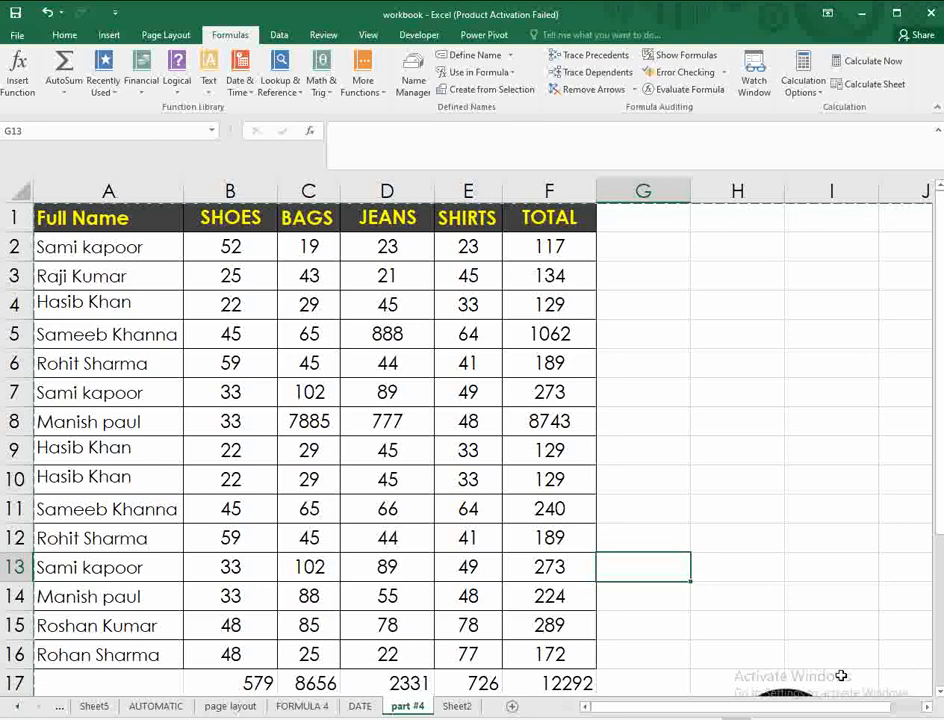
{"action": "left_click", "coordinate": [460, 706]}
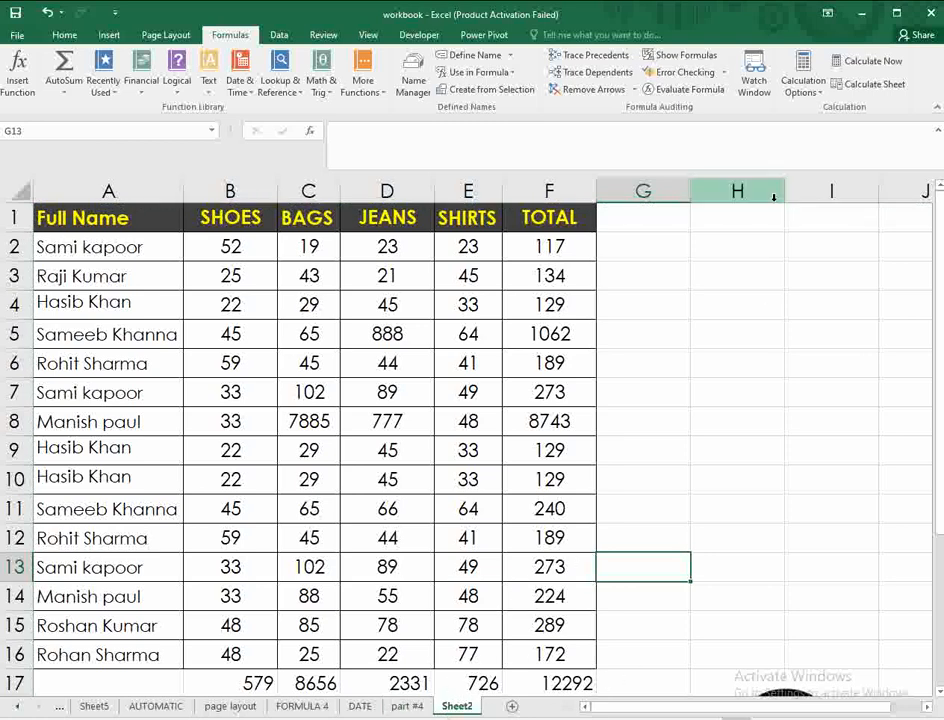
Step: Set the calculation mode to Manual from Sheet2 and again from the part #4 sheet
{"action": "left_click", "coordinate": [800, 84]}
{"action": "left_click", "coordinate": [808, 144]}
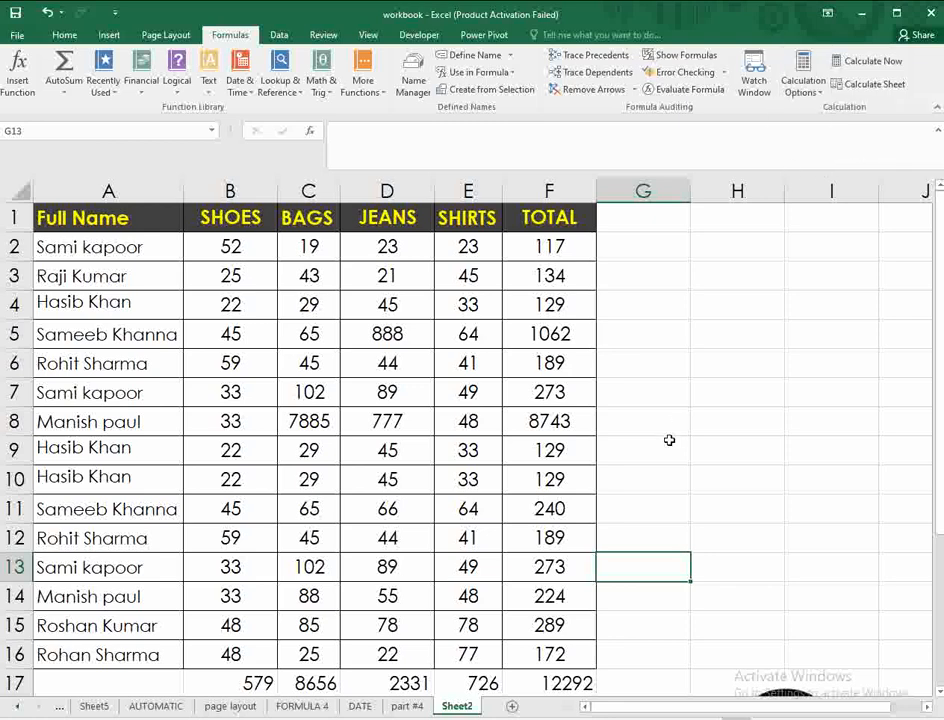
{"action": "left_click", "coordinate": [670, 445]}
{"action": "left_click", "coordinate": [418, 705]}
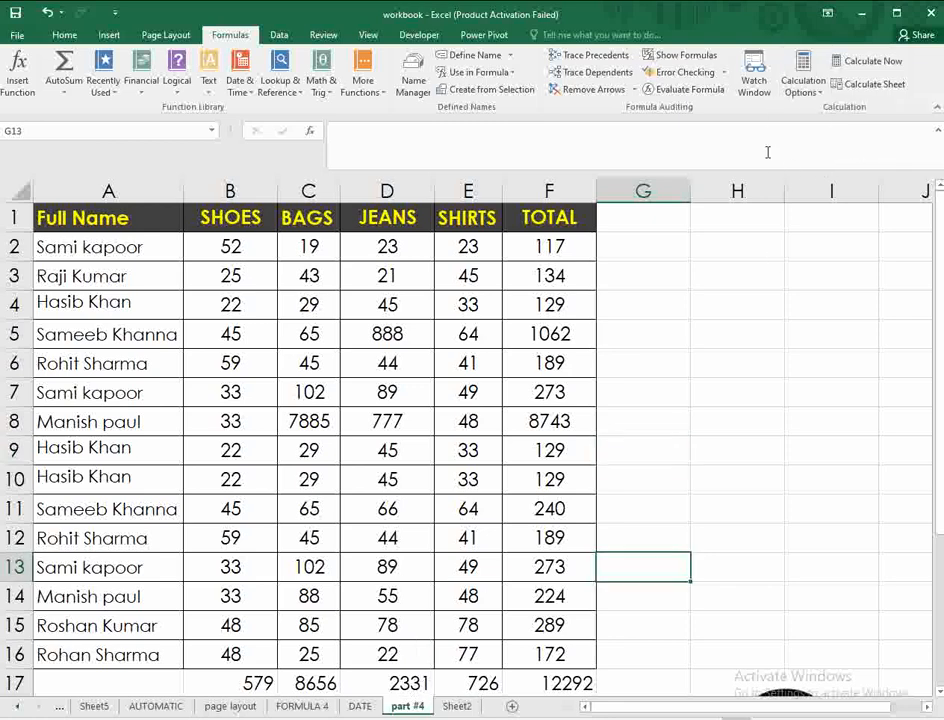
{"action": "left_click", "coordinate": [803, 80]}
{"action": "left_click", "coordinate": [808, 145]}
{"action": "left_click", "coordinate": [737, 421]}
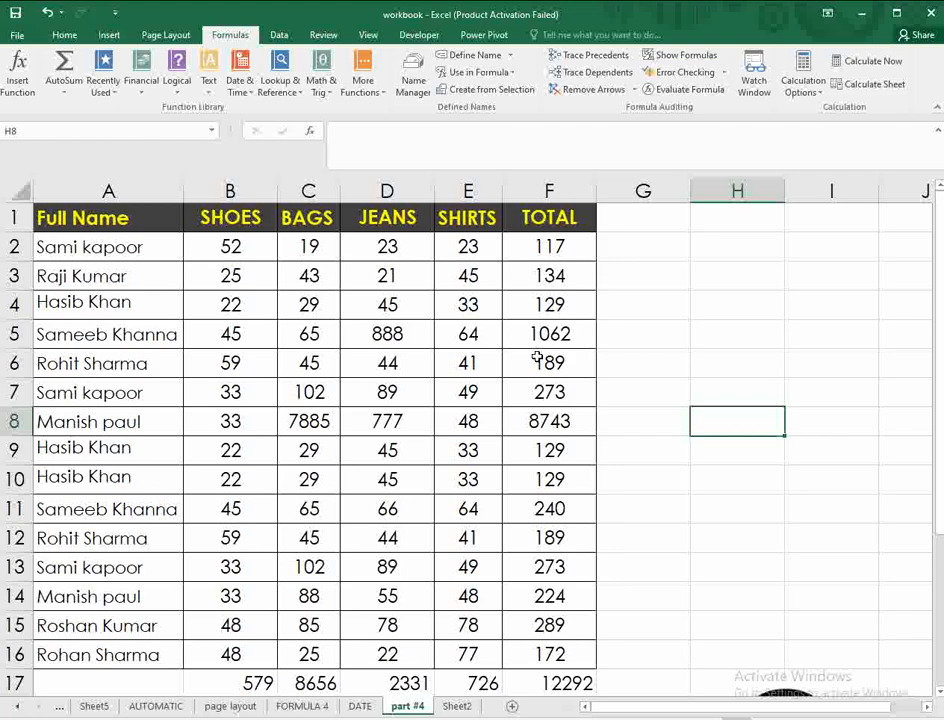
Step: Clear F2:F17 in the TOTAL column of the part #4 sheet
{"action": "left_click", "coordinate": [558, 246]}
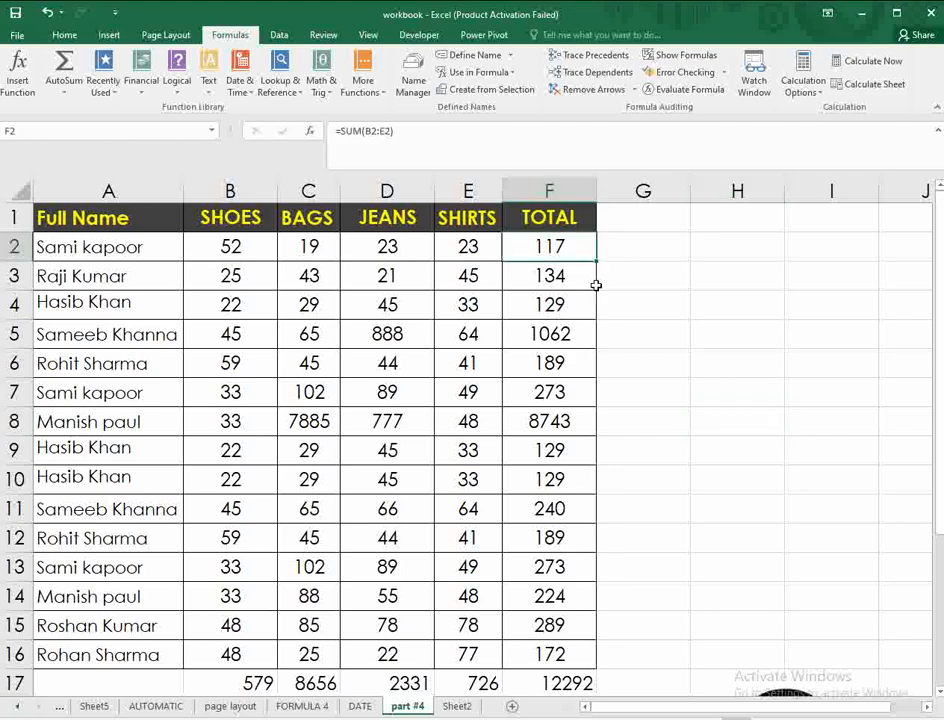
{"action": "double_click", "coordinate": [596, 261]}
{"action": "key", "text": "Delete"}
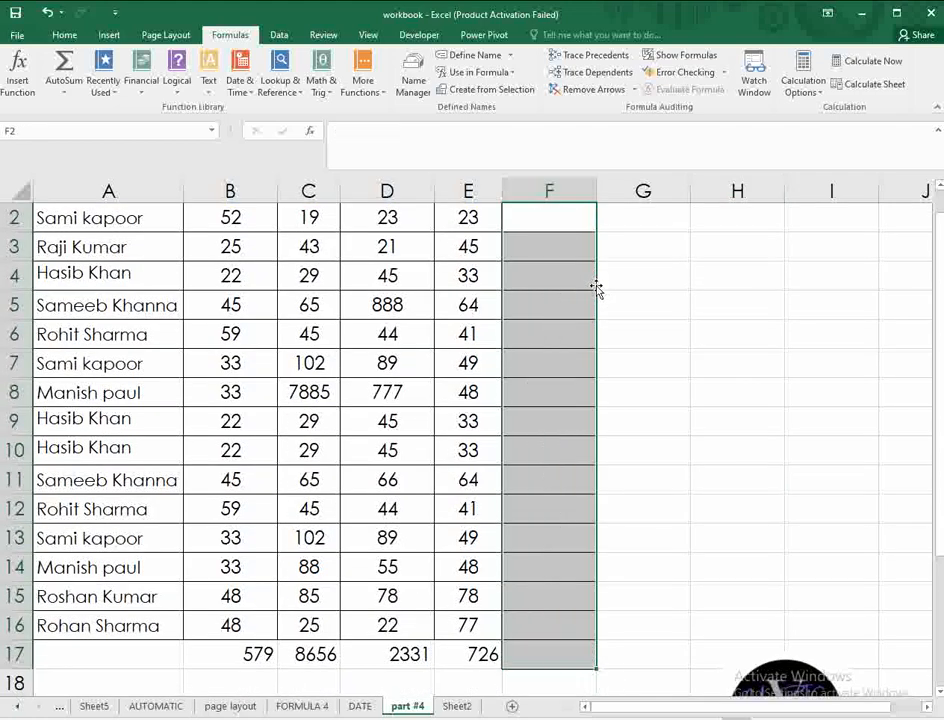
{"action": "scroll", "coordinate": [562, 270], "scroll_direction": "up", "scroll_amount": 1}
Step: AutoSum B2:E2 into F2 of the part #4 sheet and fill the formula down to F15
{"action": "left_click", "coordinate": [549, 257]}
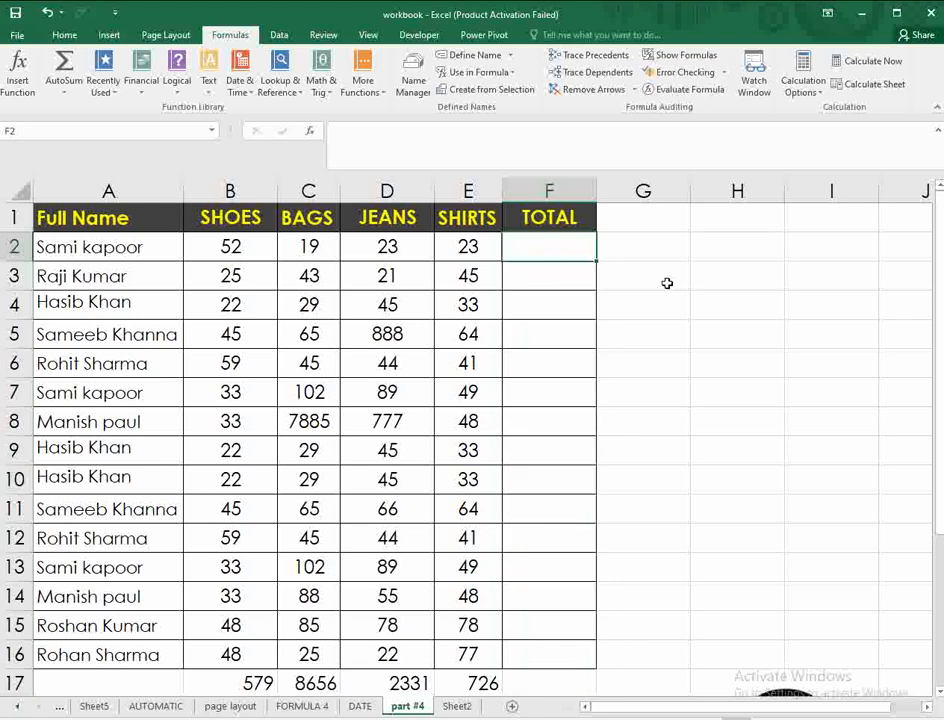
{"action": "key", "text": "alt+equal"}
{"action": "key", "text": "Return"}
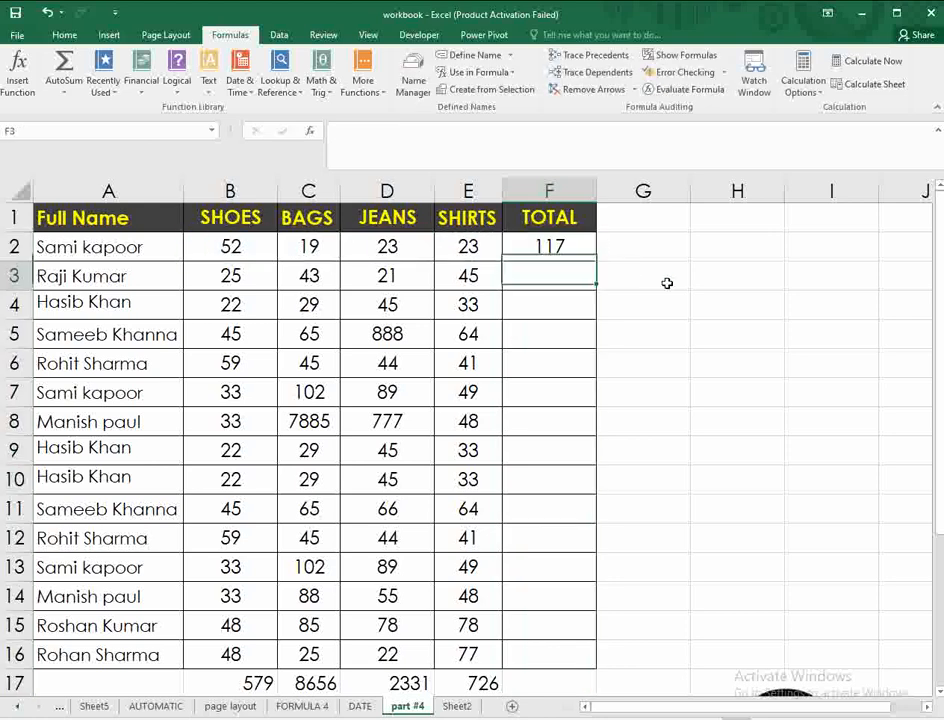
{"action": "left_click", "coordinate": [560, 245]}
{"action": "left_click_drag", "start_coordinate": [596, 261], "coordinate": [597, 632]}
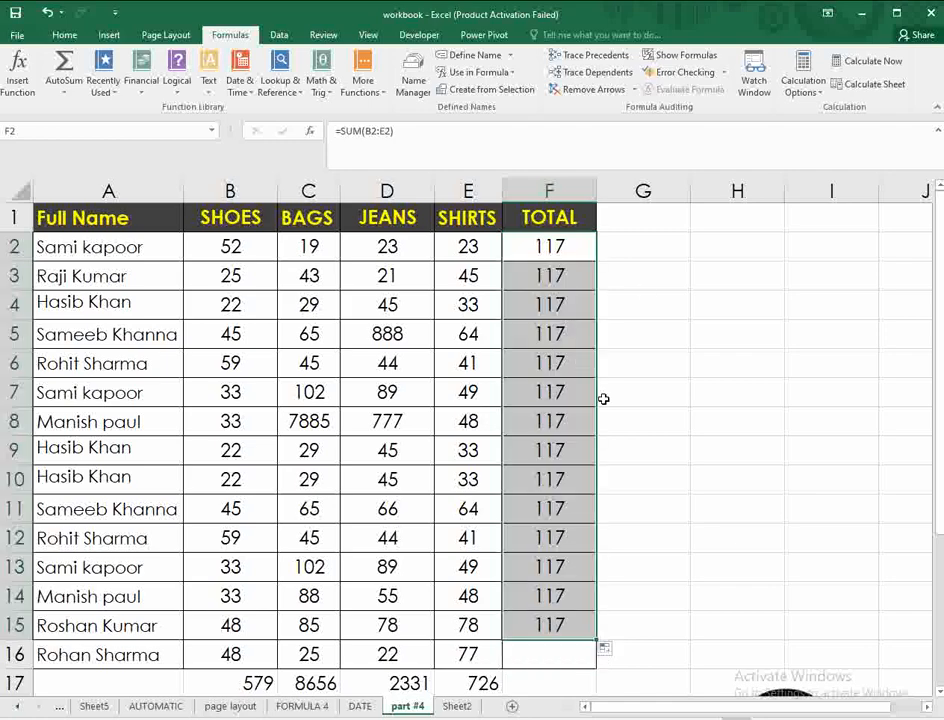
Step: Fill the F2 total formula in Sheet2 down to F16
{"action": "left_click", "coordinate": [457, 706]}
{"action": "left_click", "coordinate": [590, 252]}
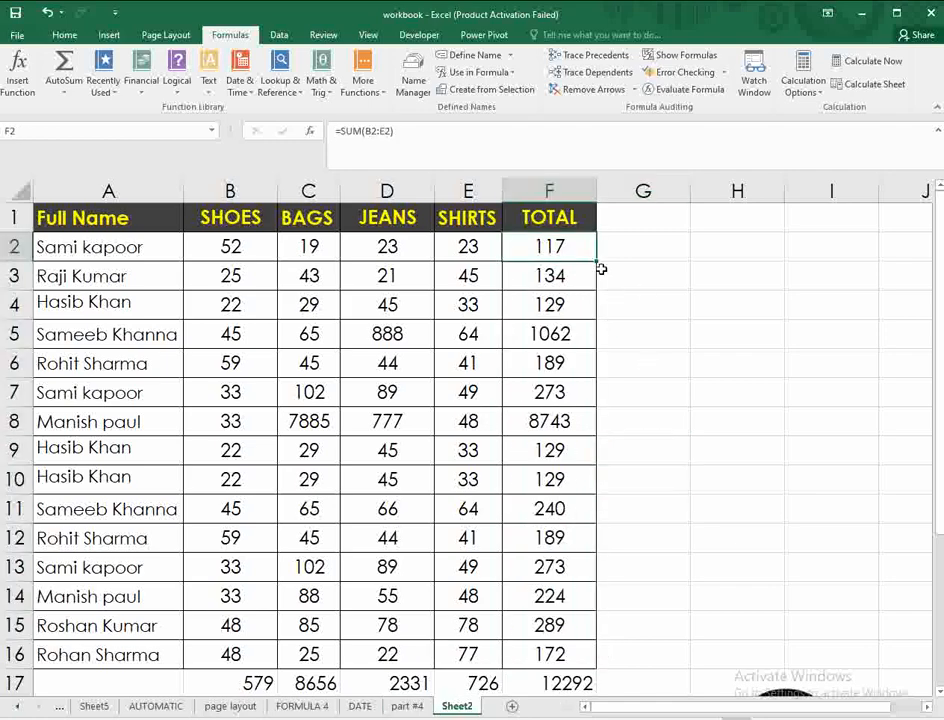
{"action": "left_click_drag", "start_coordinate": [594, 261], "coordinate": [597, 545]}
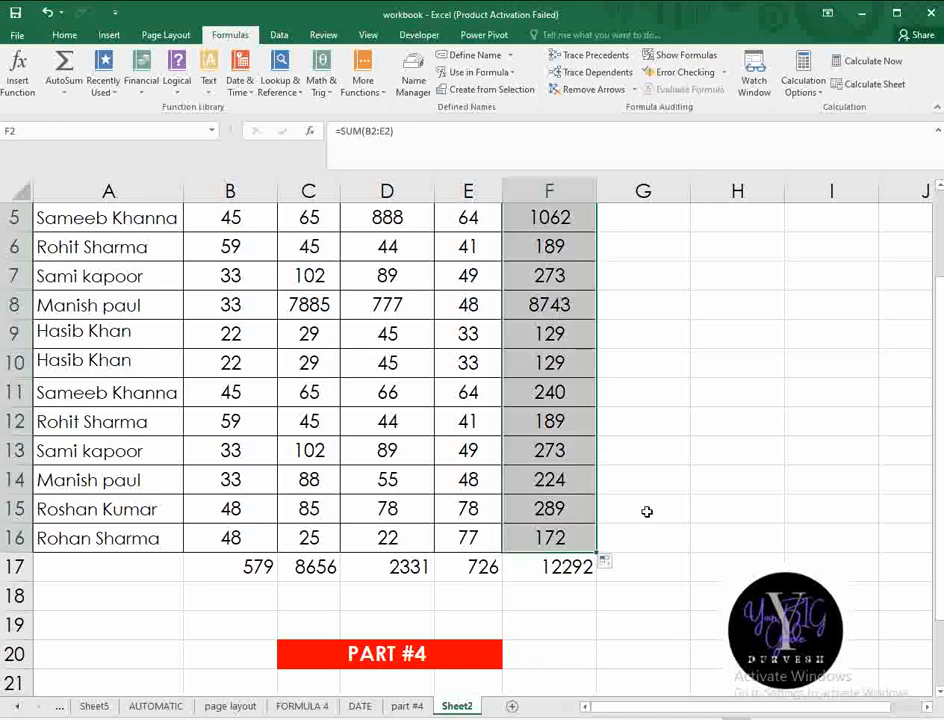
{"action": "scroll", "coordinate": [652, 489], "scroll_direction": "up", "scroll_amount": 2}
{"action": "left_click", "coordinate": [650, 454]}
{"action": "left_click", "coordinate": [573, 251]}
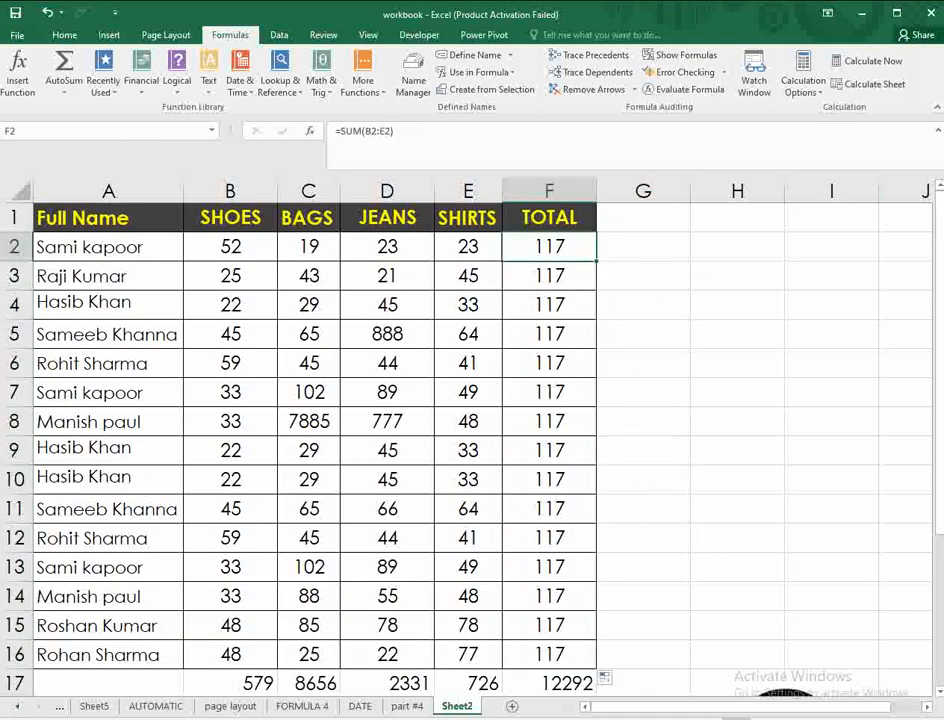
Step: Check the TOTAL columns on part #4 and Sheet2, and recalculate only Sheet2 with Calculate Sheet
{"action": "left_click", "coordinate": [407, 706]}
{"action": "left_click", "coordinate": [625, 509]}
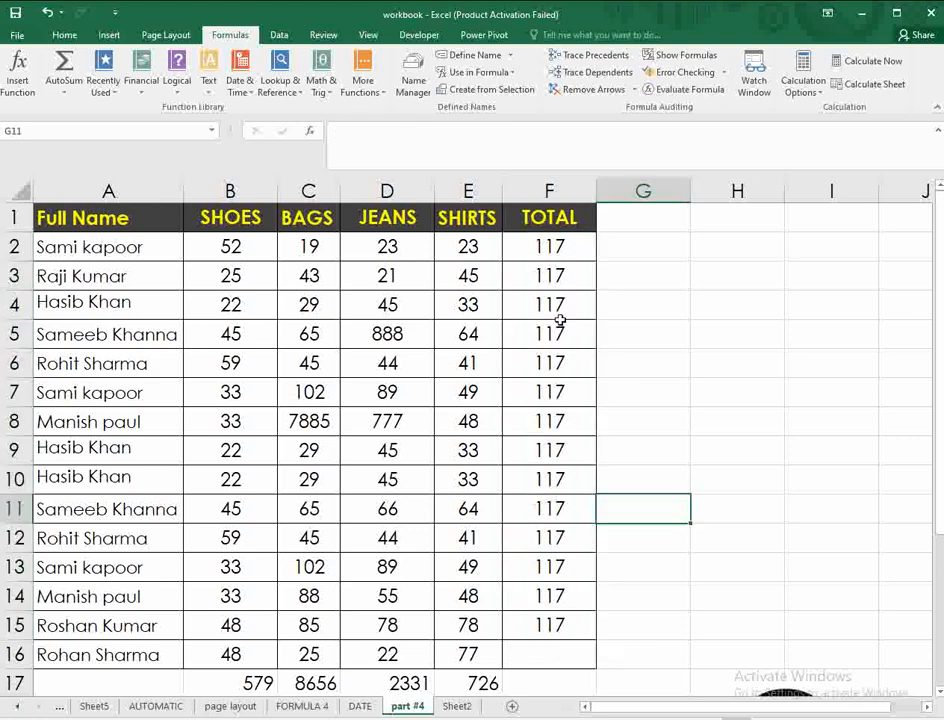
{"action": "left_click", "coordinate": [457, 706]}
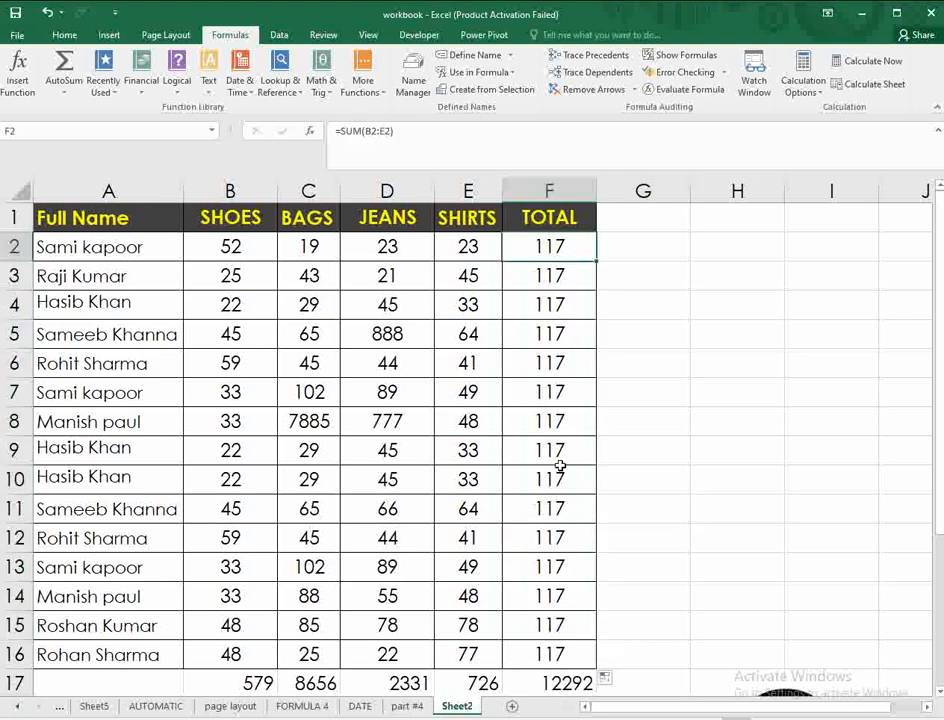
{"action": "left_click", "coordinate": [866, 84]}
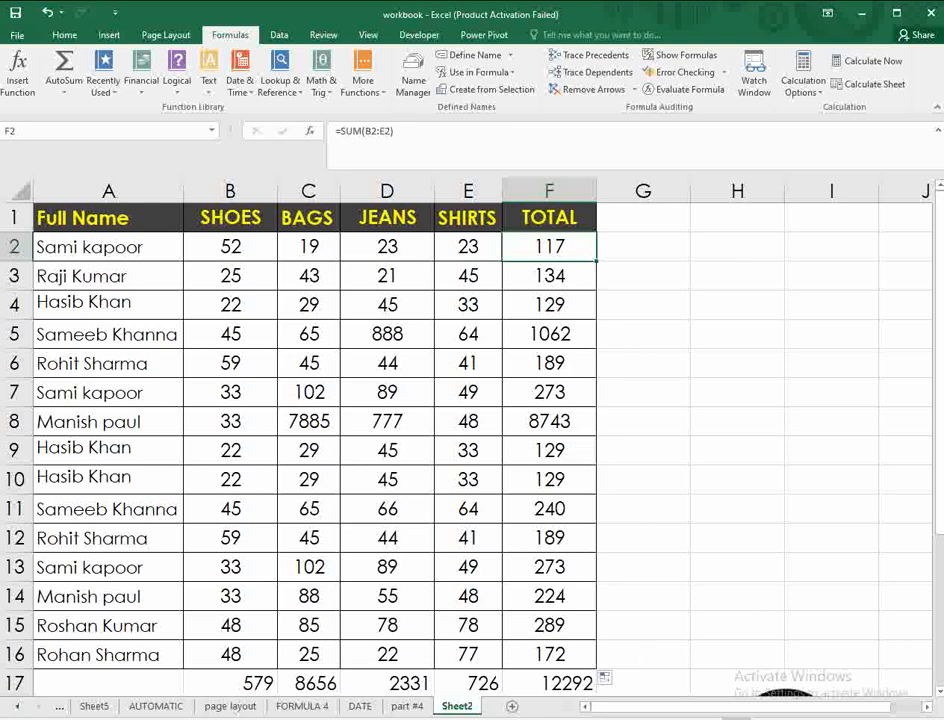
Step: Check the totals on the part #4 sheet and recalculate it with Calculate Sheet
{"action": "left_click", "coordinate": [407, 706]}
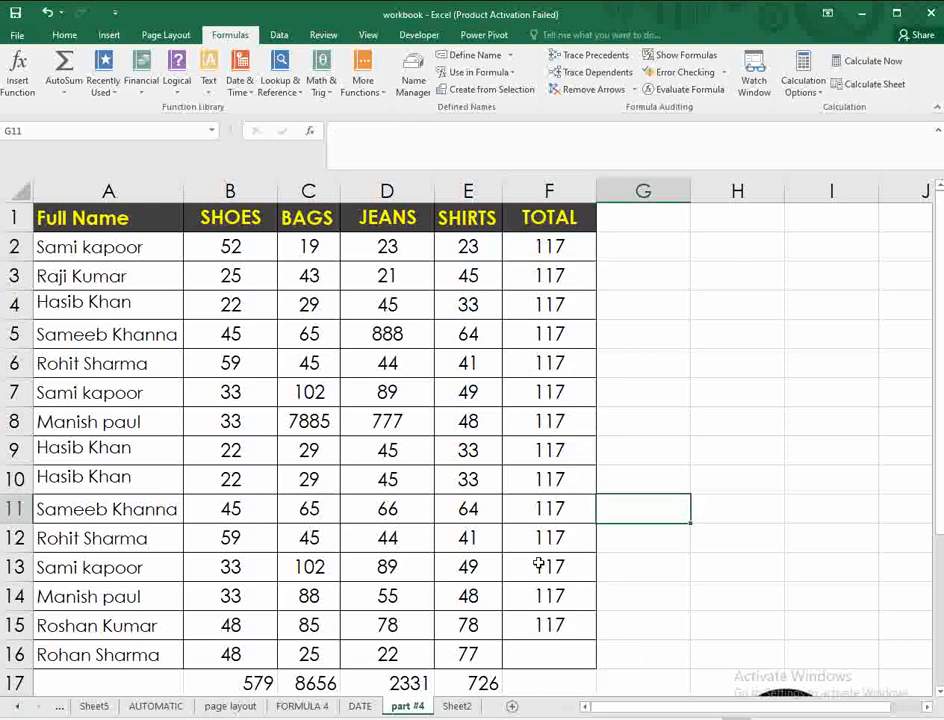
{"action": "left_click", "coordinate": [868, 84]}
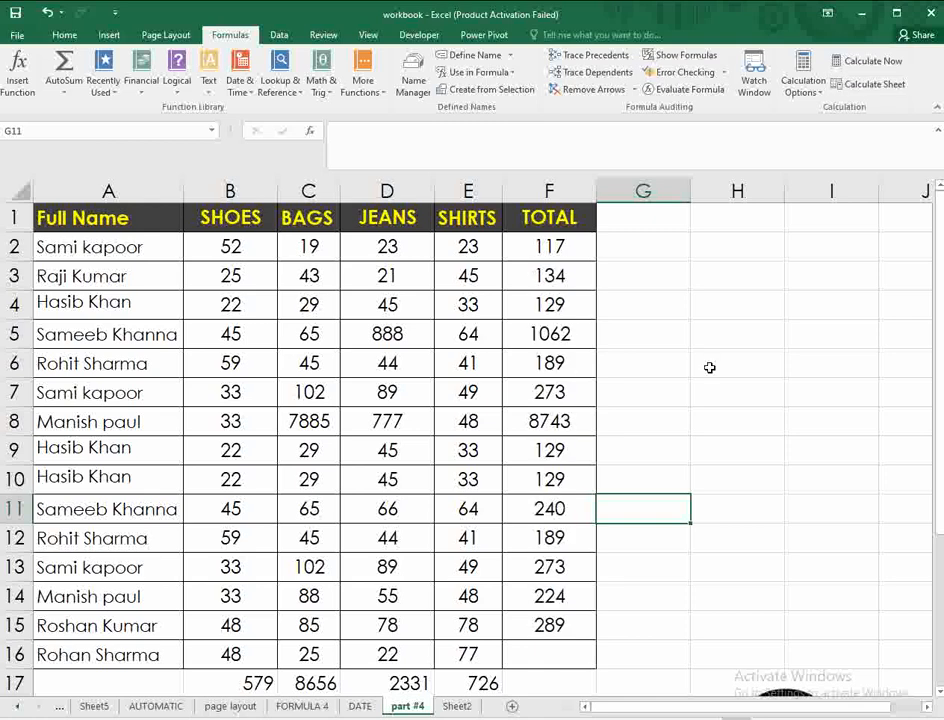
{"action": "left_click", "coordinate": [696, 386]}
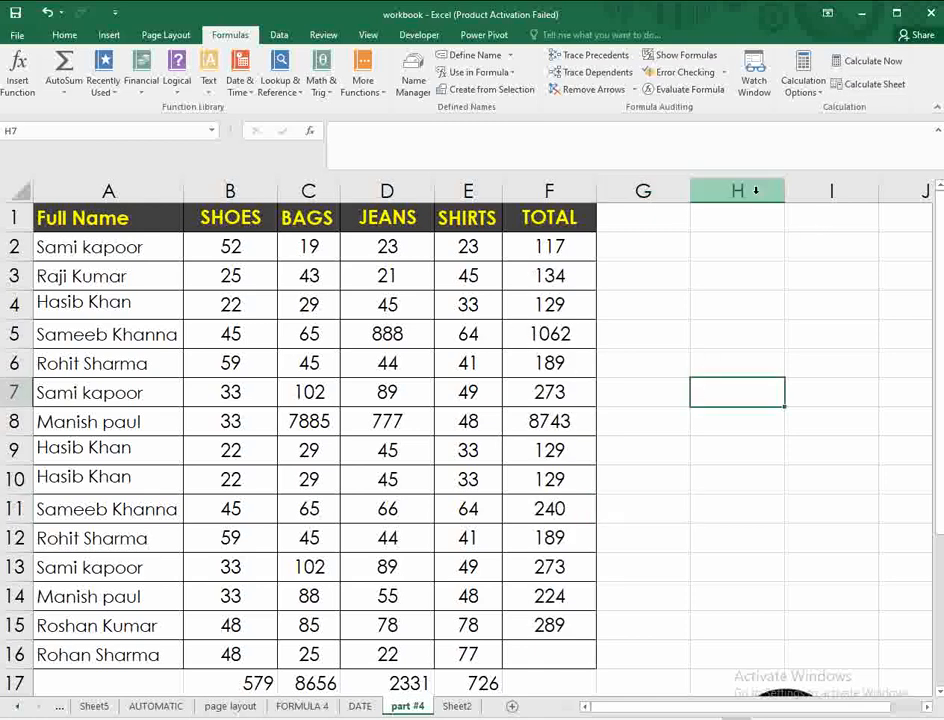
Step: Set the calculation mode to Automatic and select the total in F2 of the part #4 sheet
{"action": "left_click", "coordinate": [803, 80]}
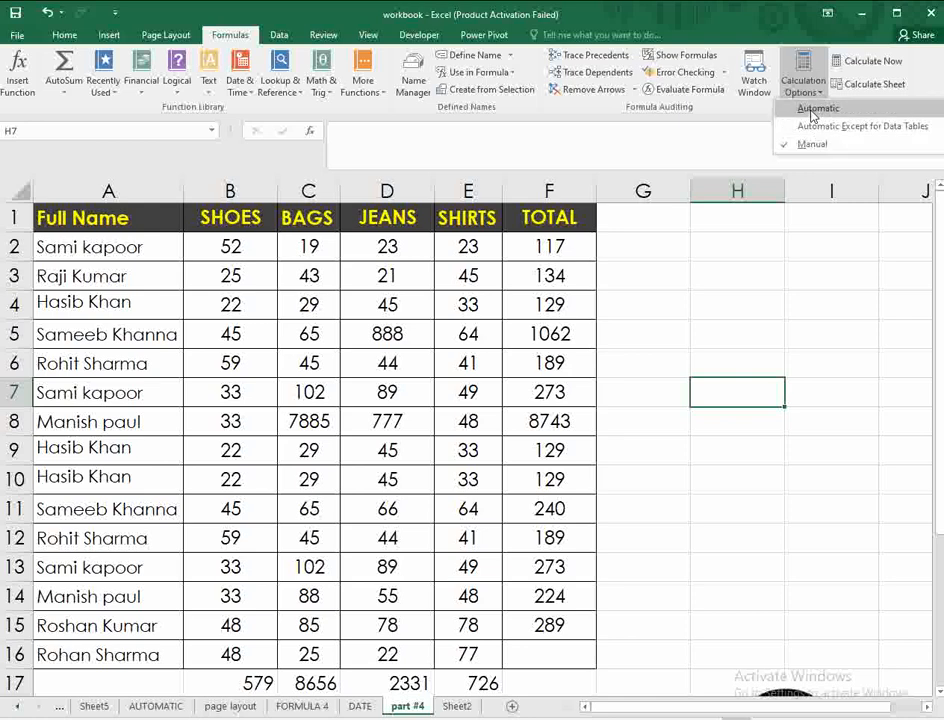
{"action": "left_click", "coordinate": [813, 110]}
{"action": "left_click", "coordinate": [649, 378]}
{"action": "left_click", "coordinate": [581, 252]}
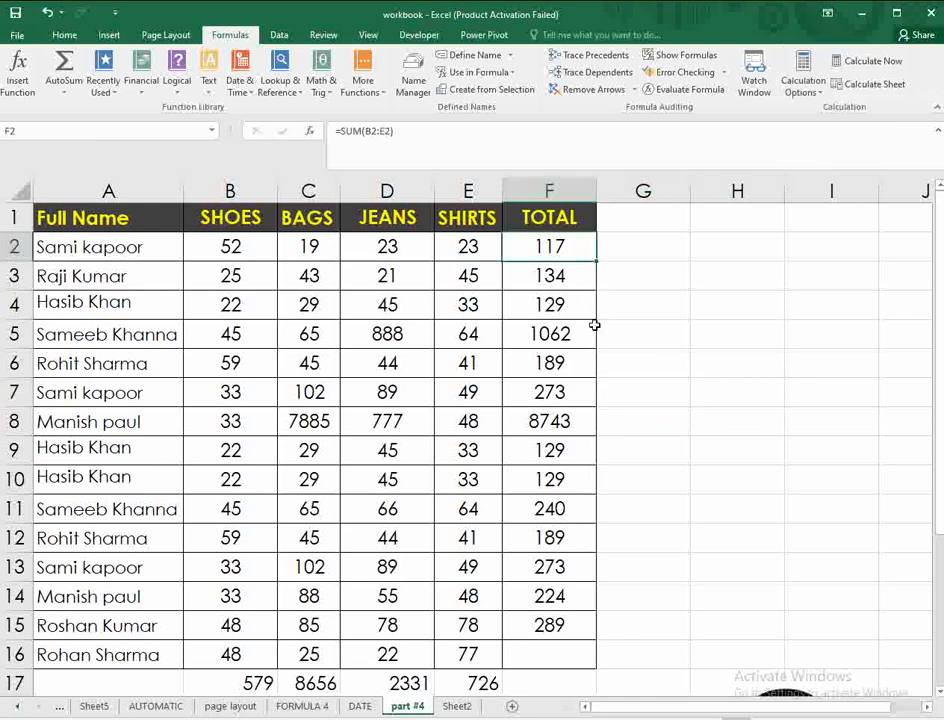